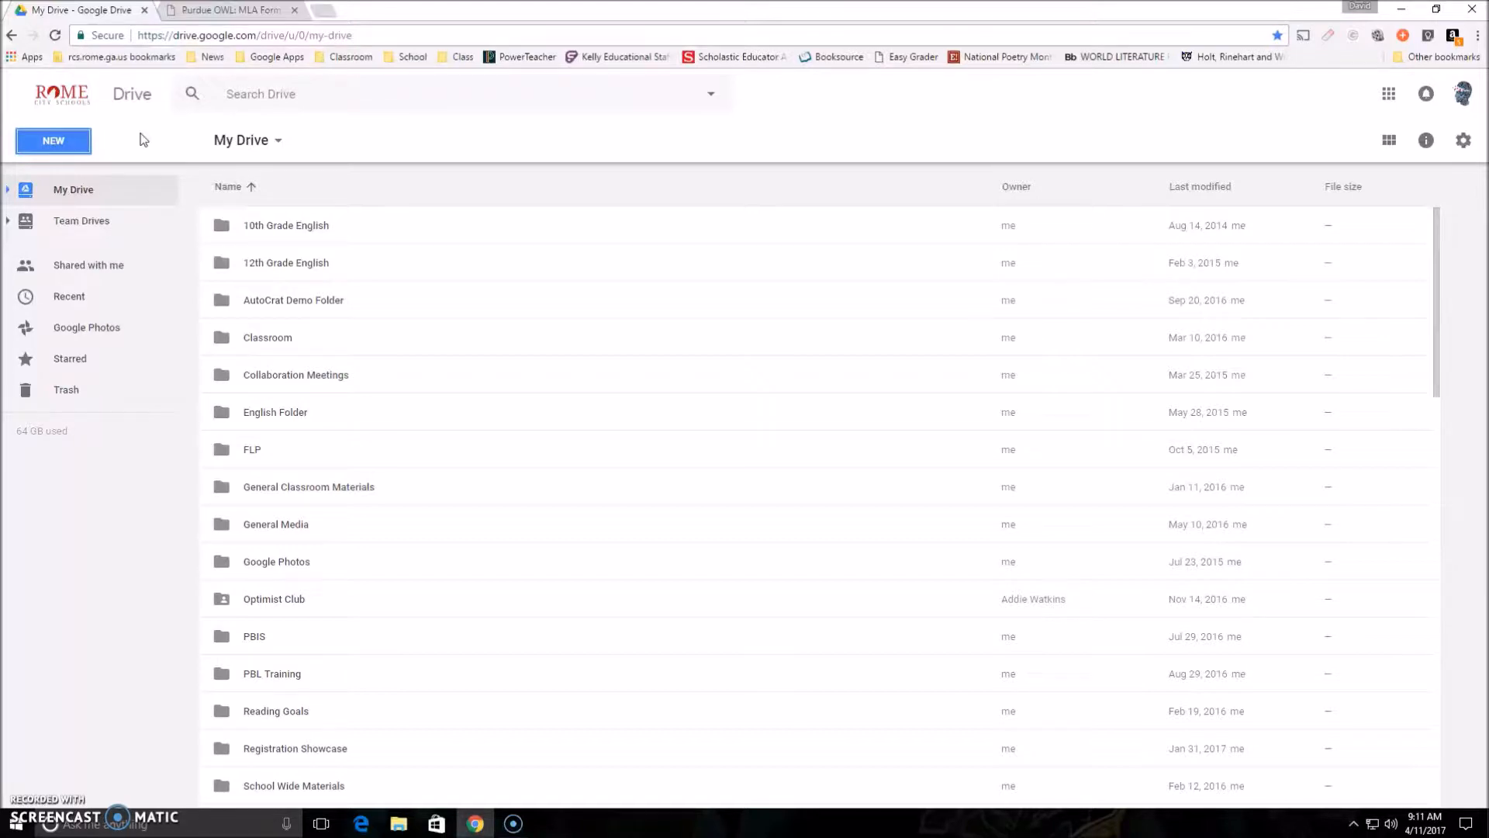
Examine the Purdue OWL guide to MLA electronic sources, from citing web sites through articles, tweets and YouTube videos
click(229, 10)
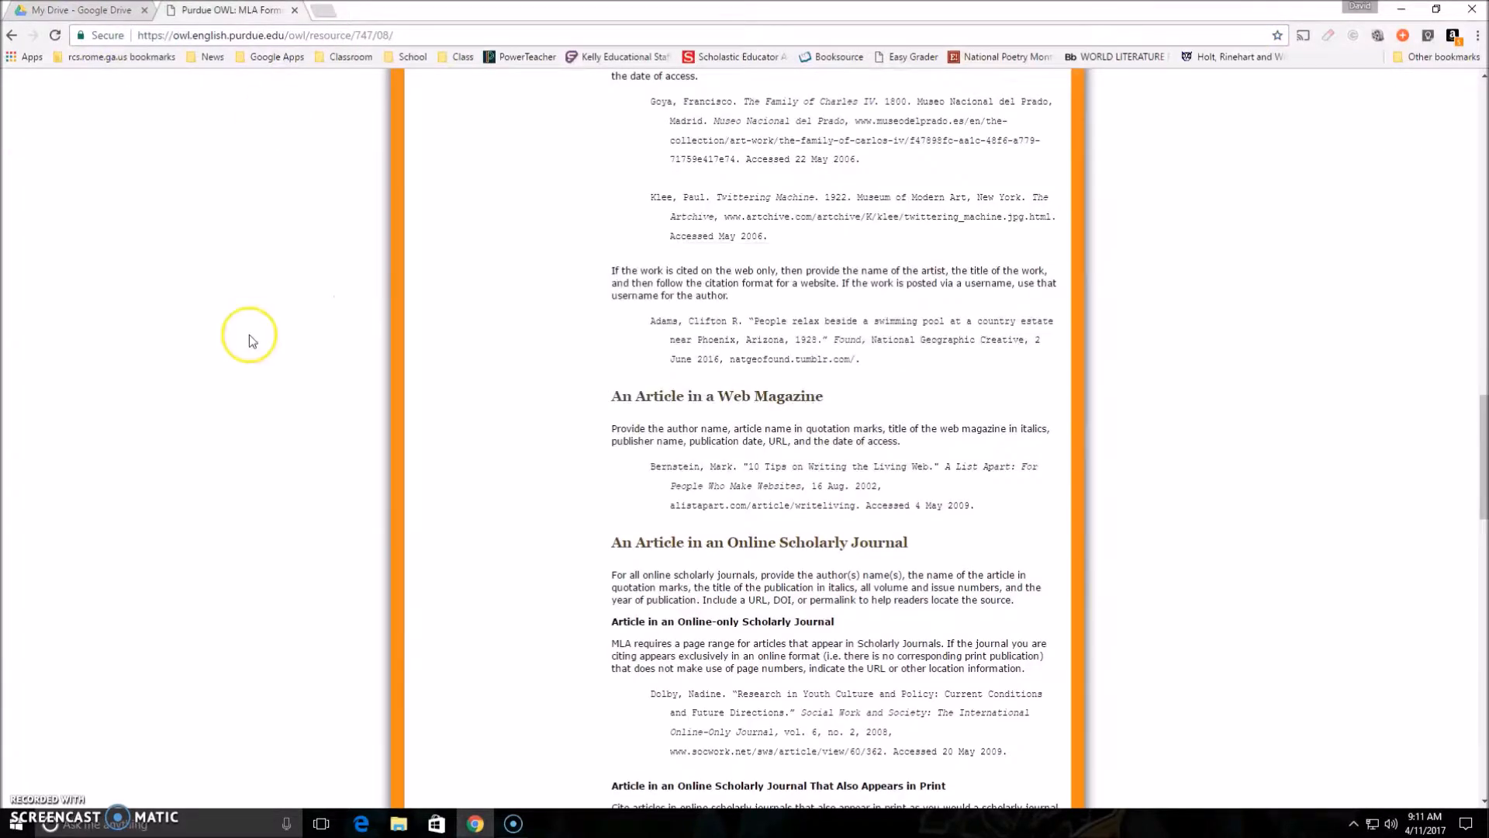
scroll(249, 333, up, 15)
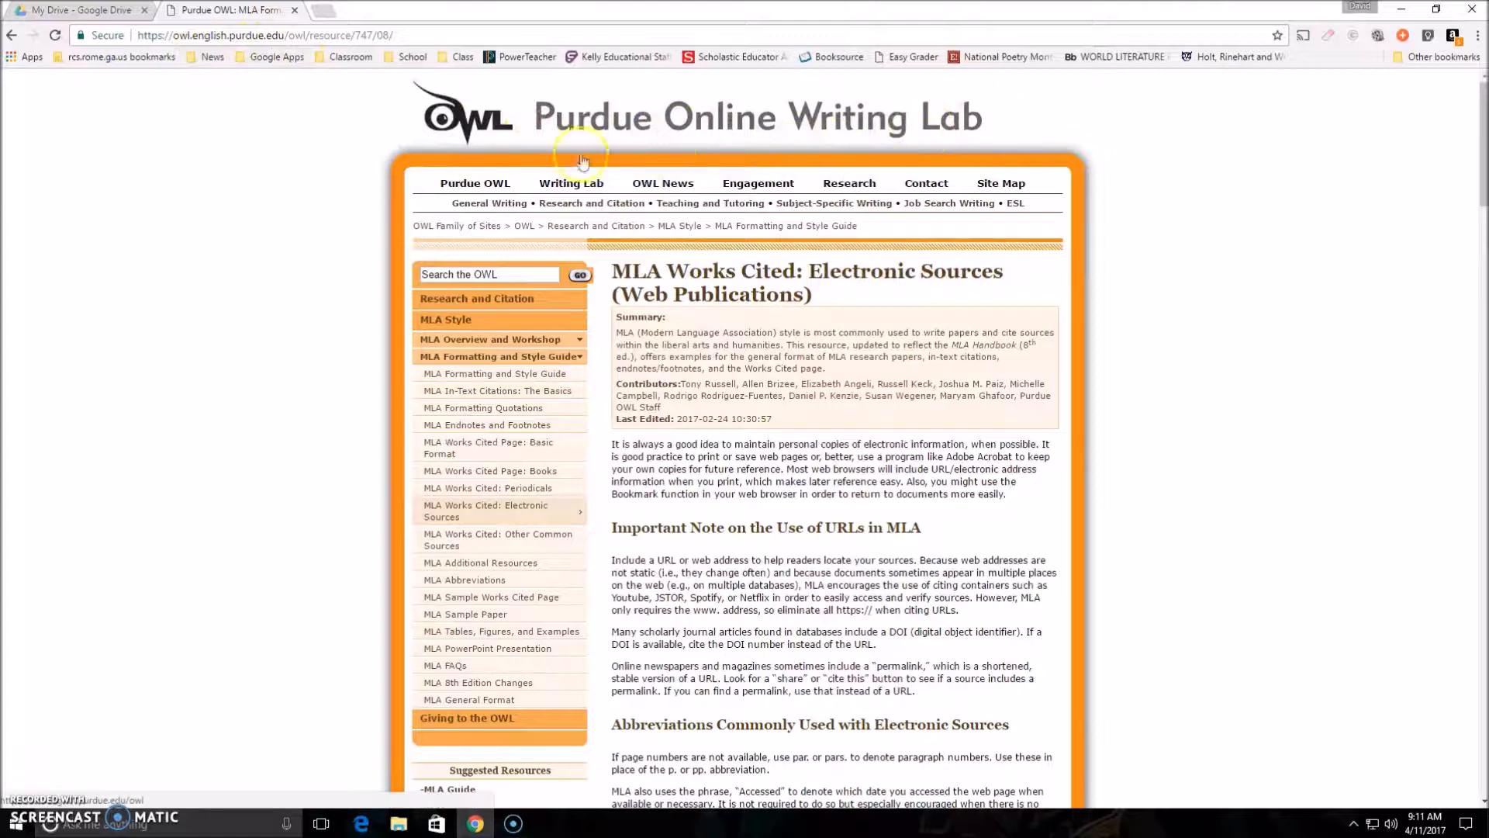
scroll(221, 315, down, 1)
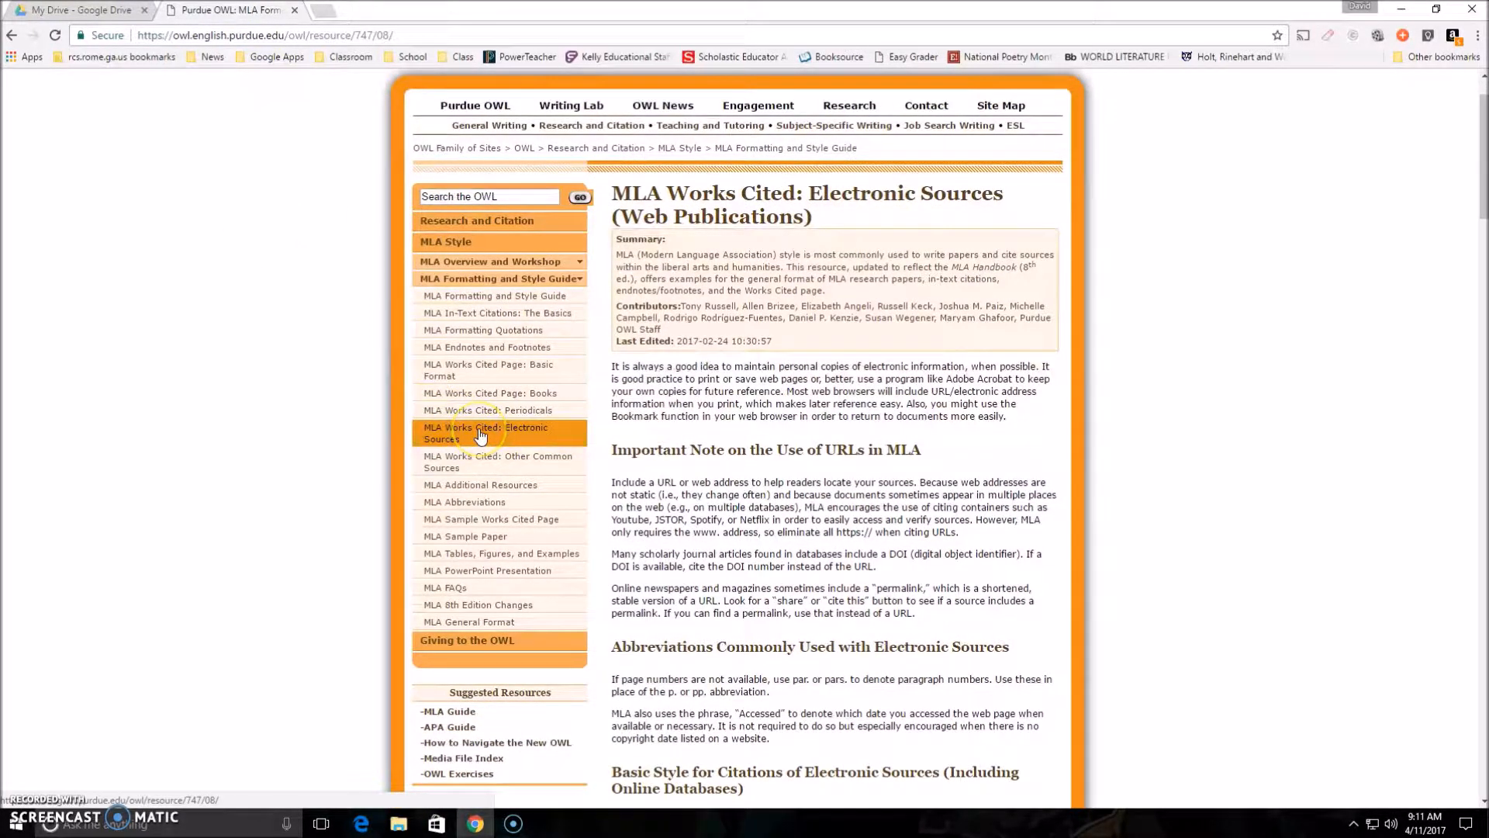
scroll(1171, 419, down, 4)
scroll(1199, 430, down, 8)
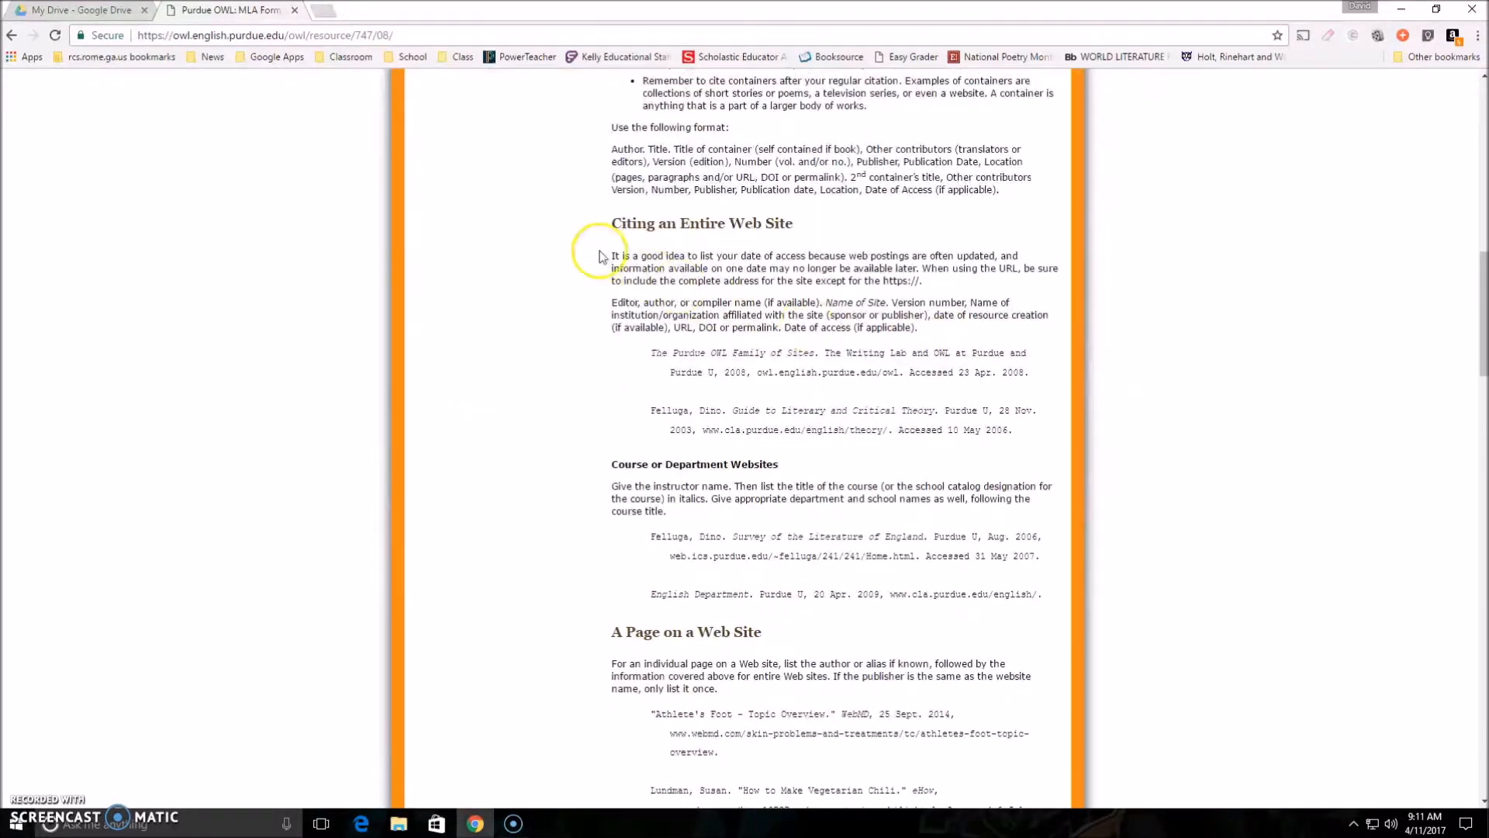
scroll(599, 256, down, 5)
scroll(655, 295, up, 5)
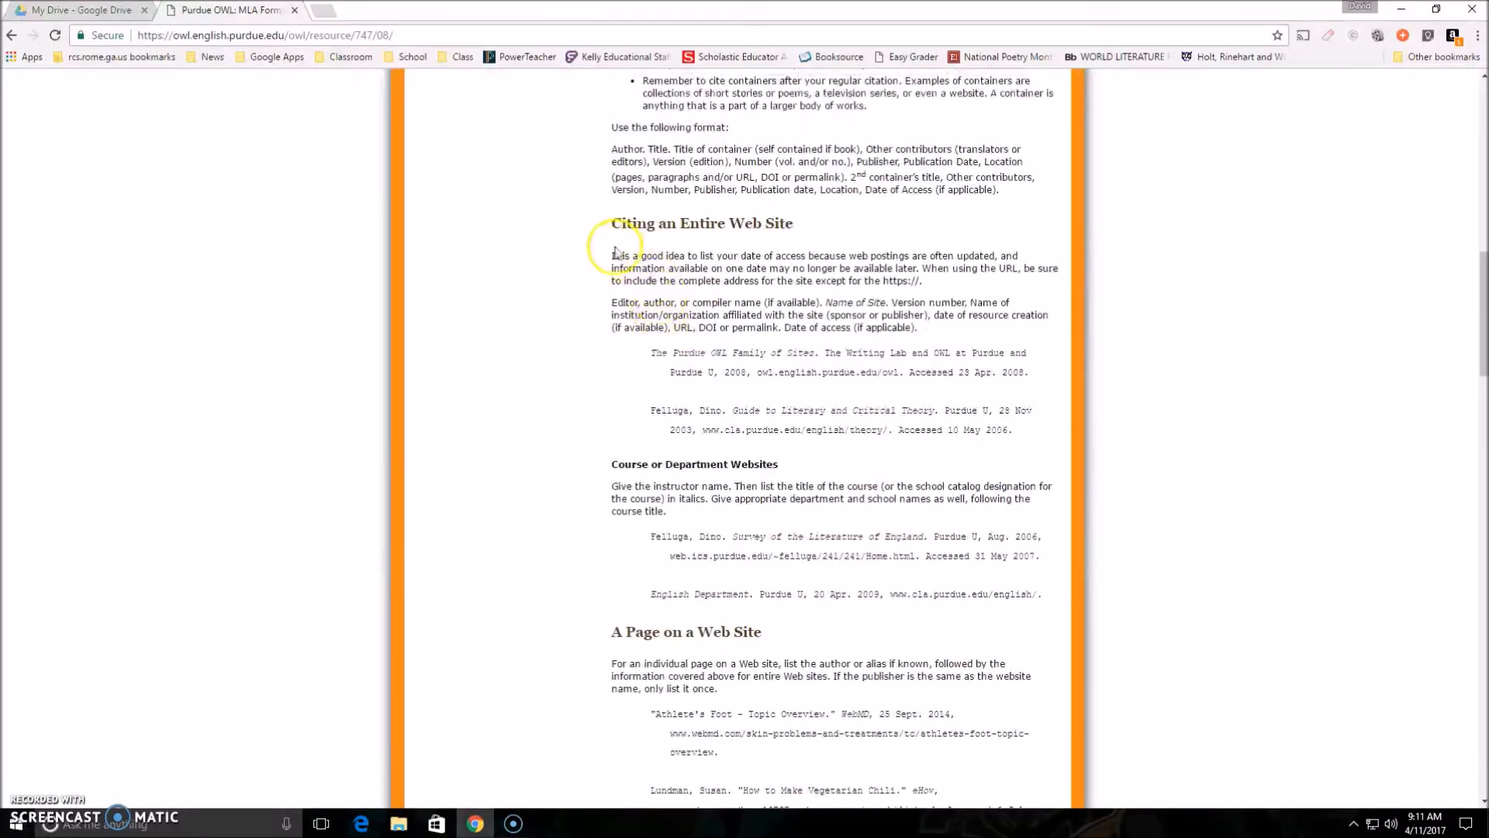
scroll(549, 300, down, 4)
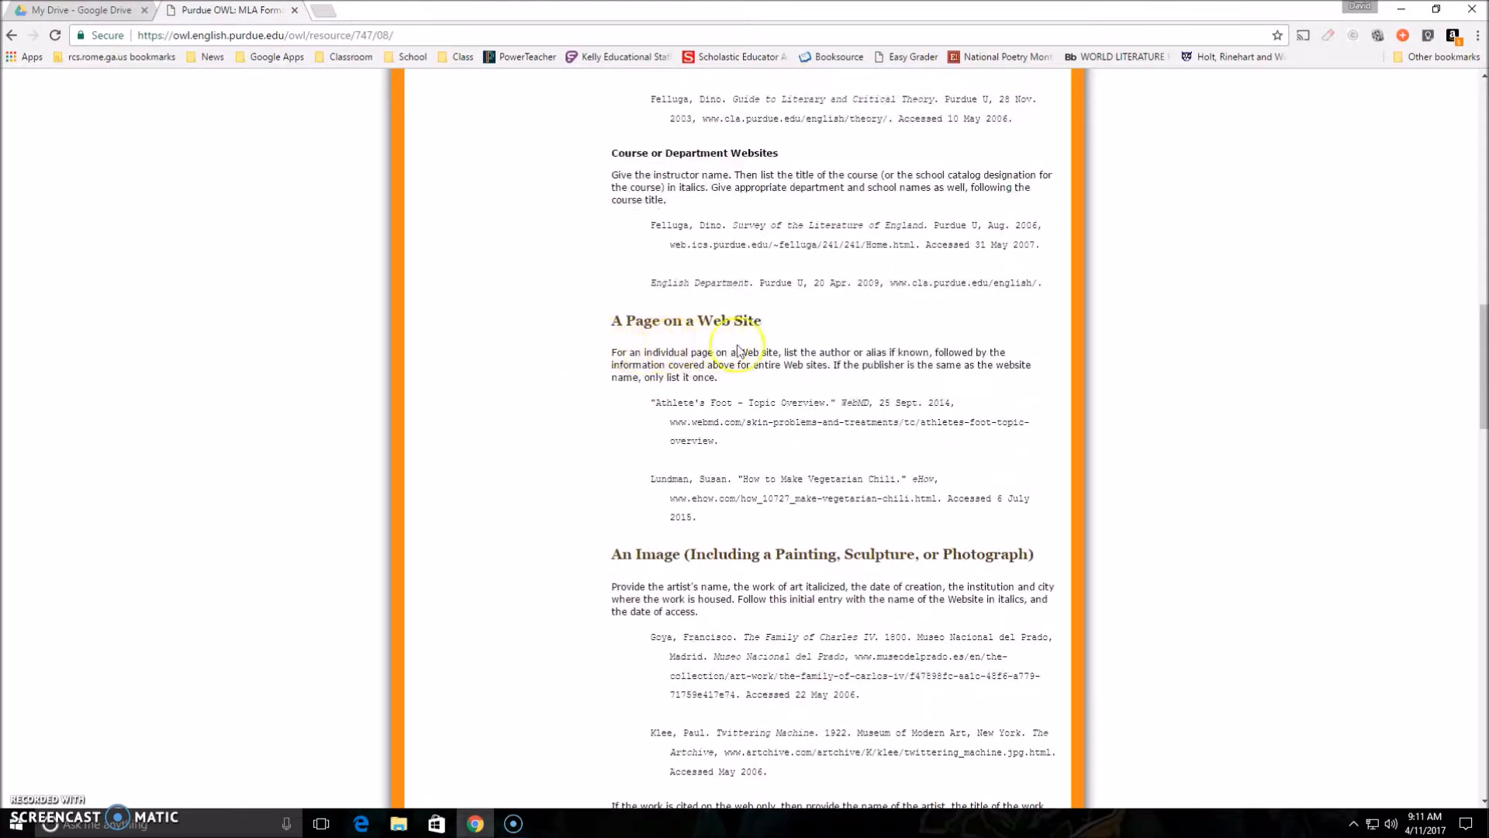
scroll(430, 421, down, 9)
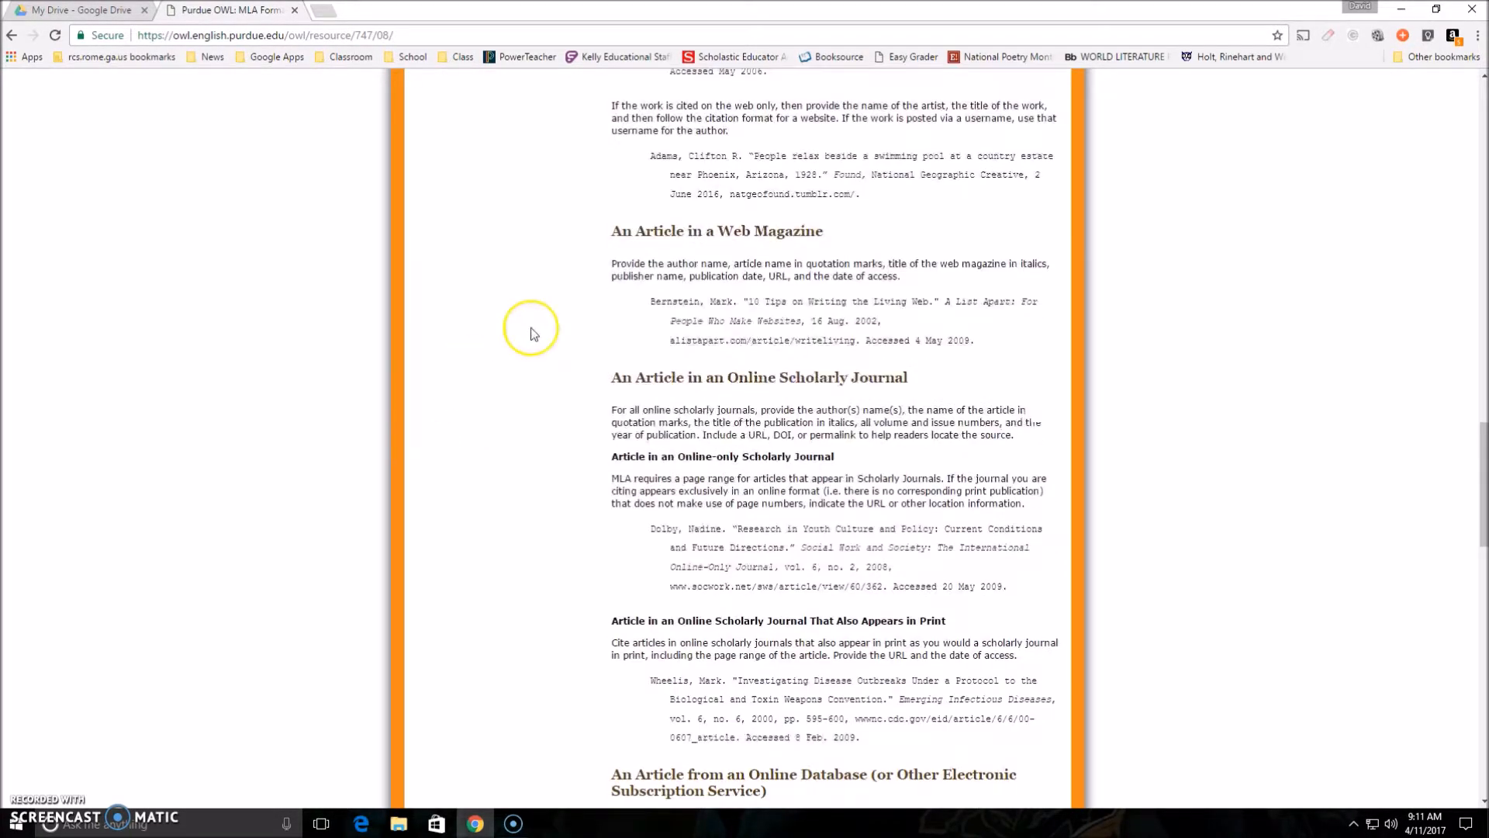
scroll(203, 374, down, 1)
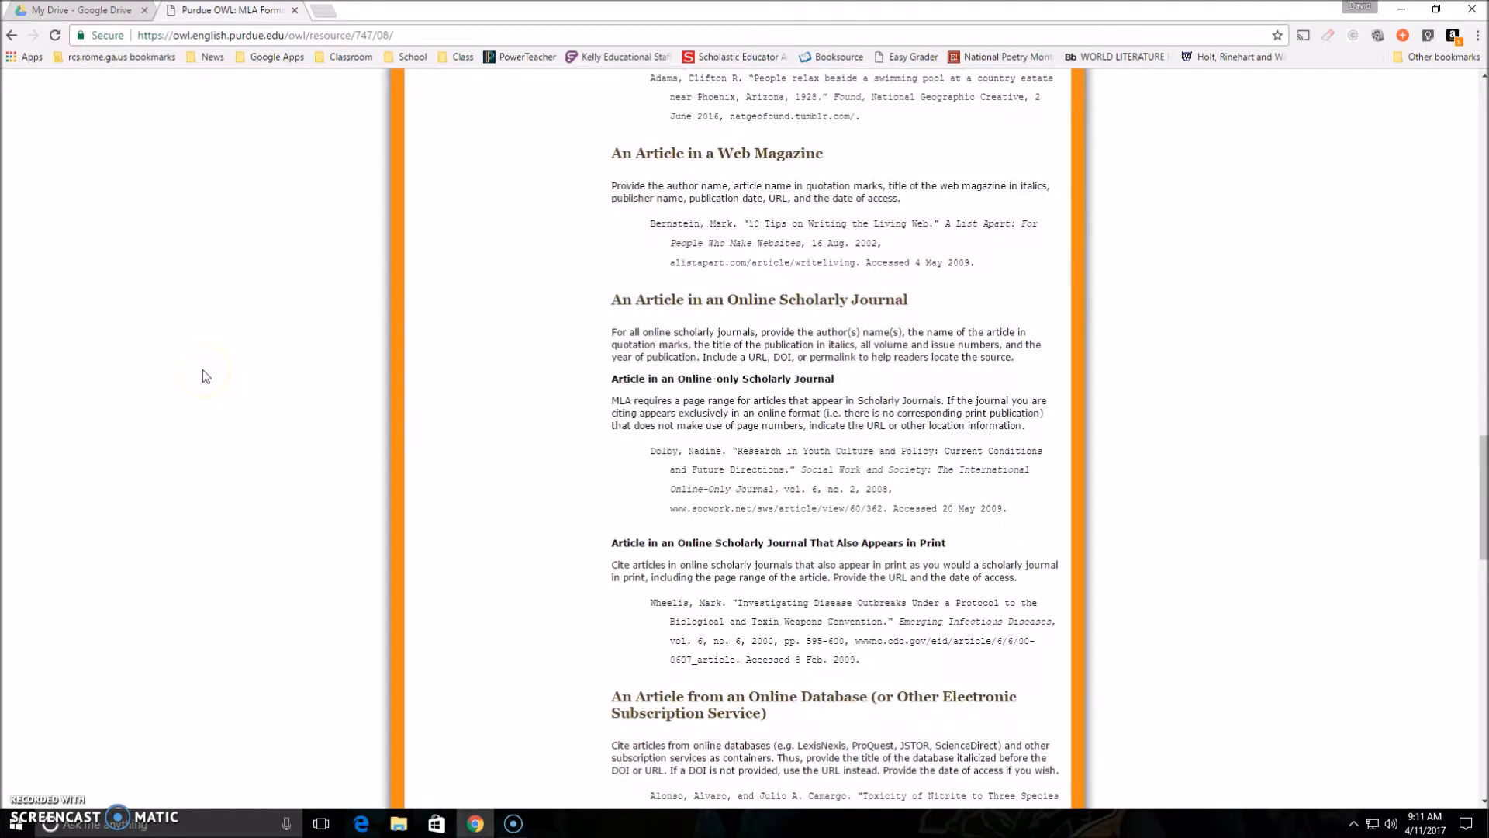
scroll(206, 376, down, 10)
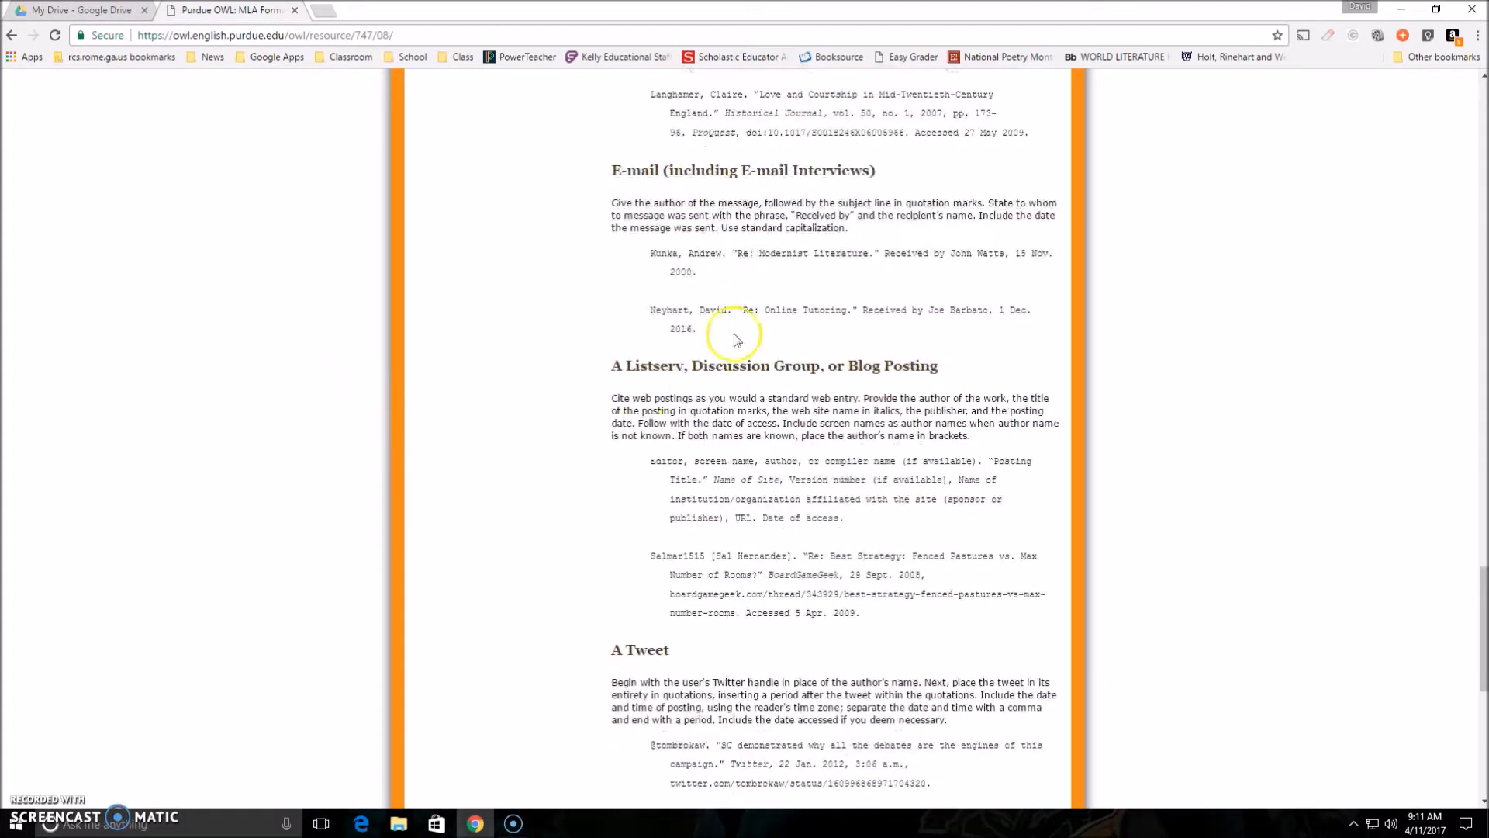
scroll(725, 308, down, 7)
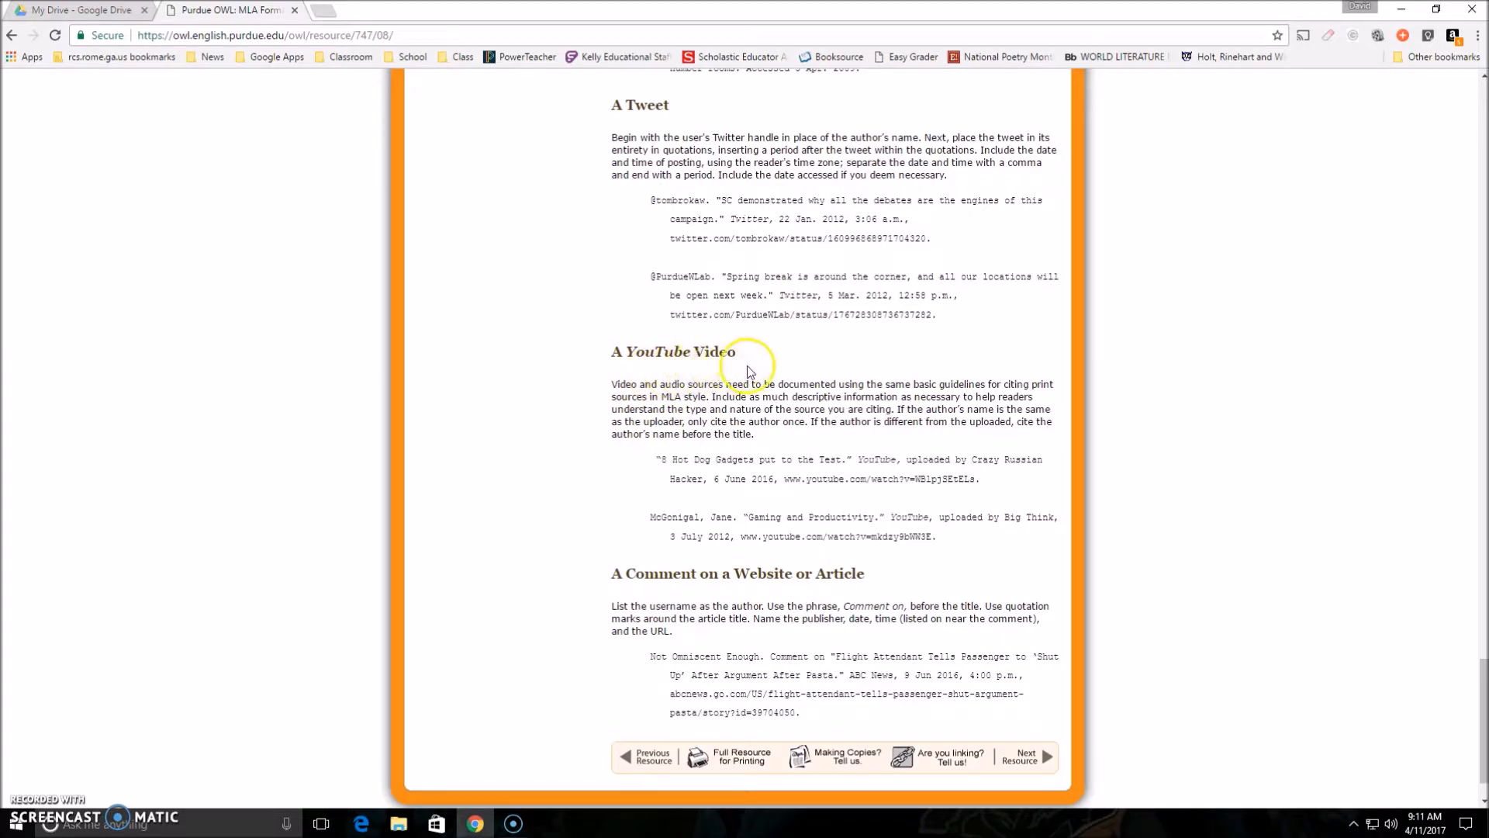
scroll(799, 512, down, 1)
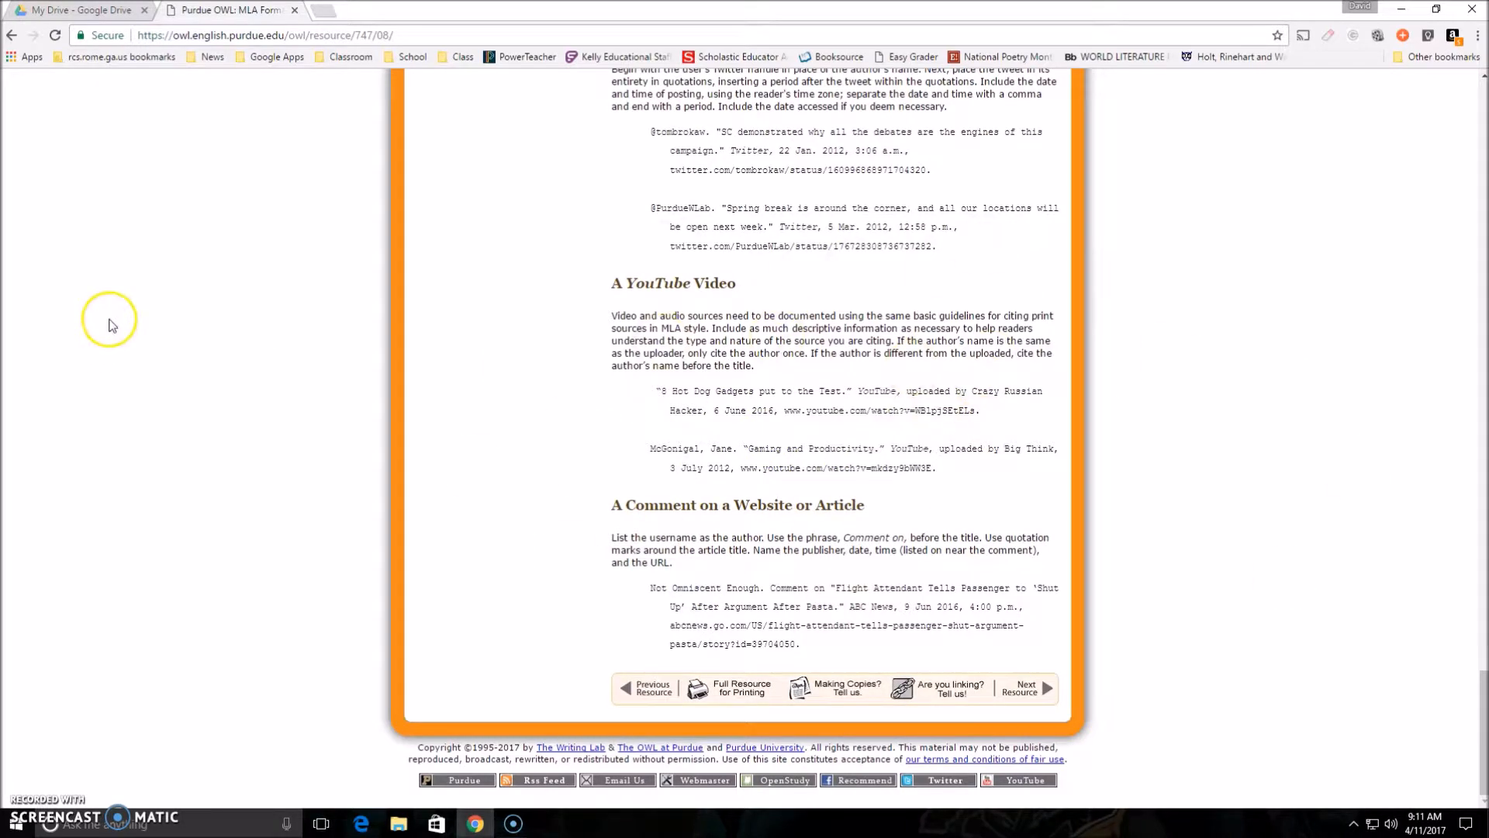
scroll(155, 295, up, 5)
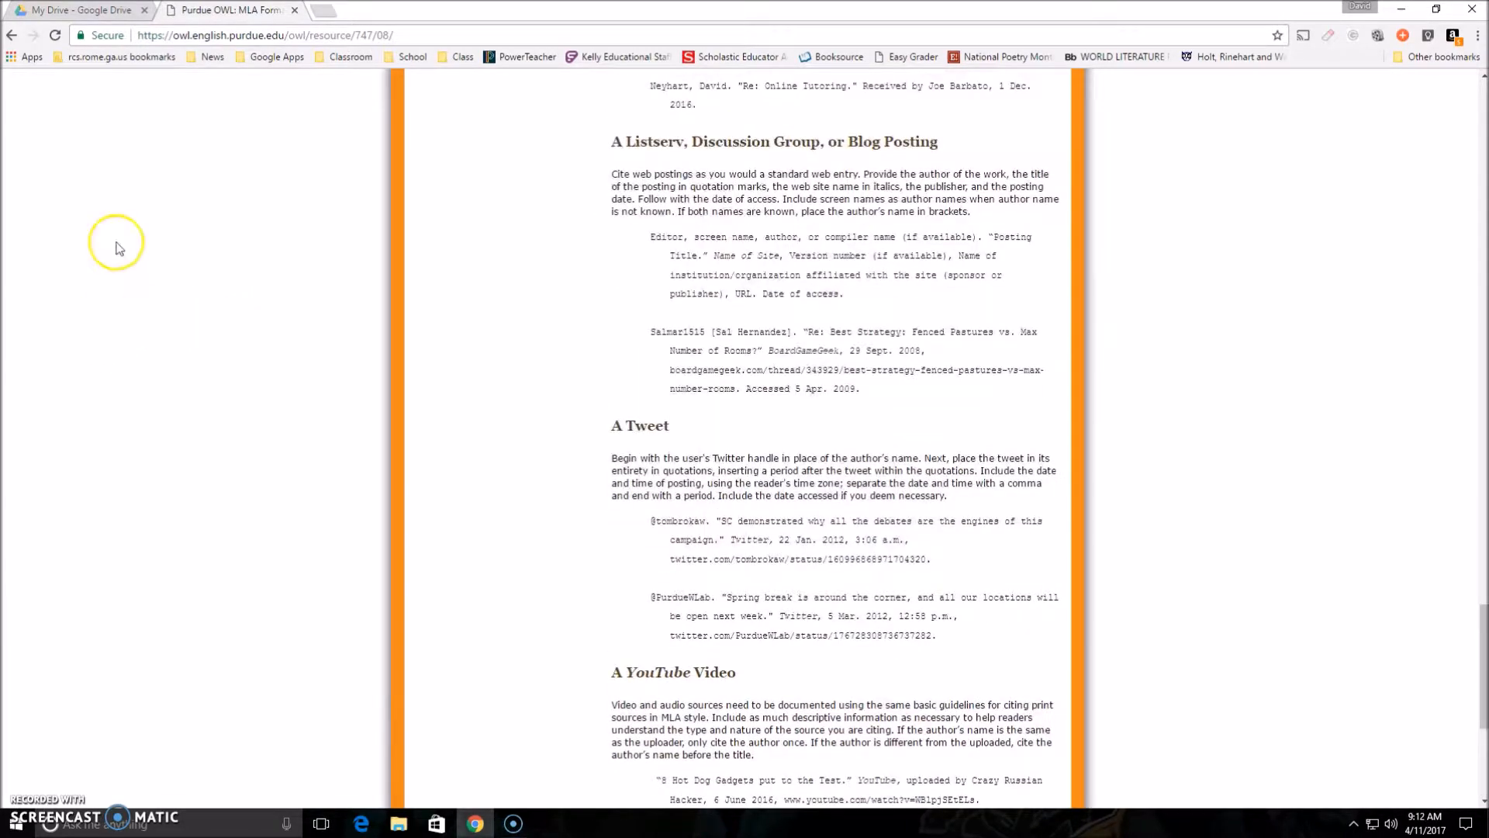
Create a new blank Google Docs document from My Drive
click(66, 12)
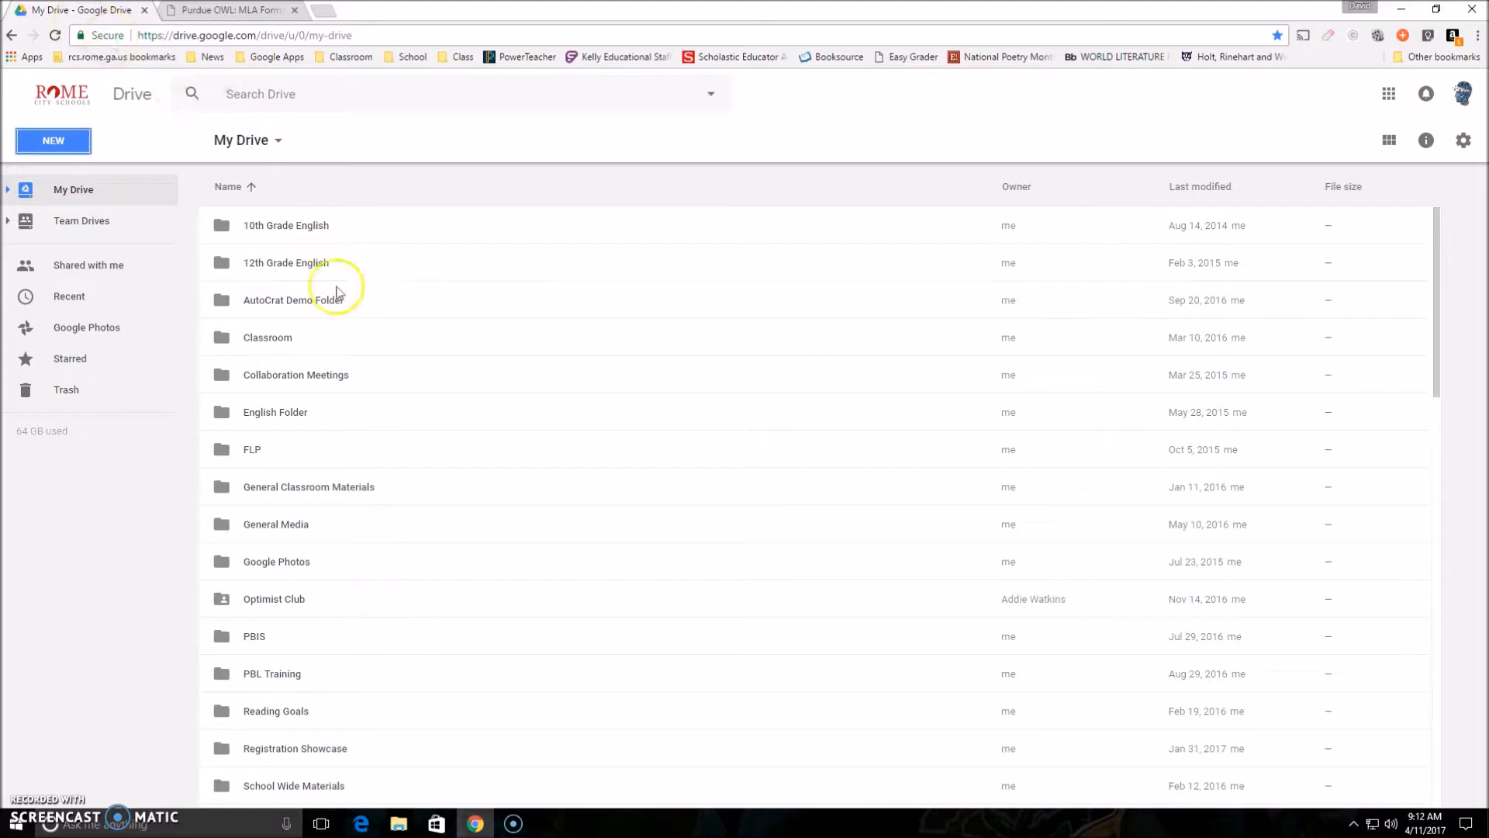
click(54, 143)
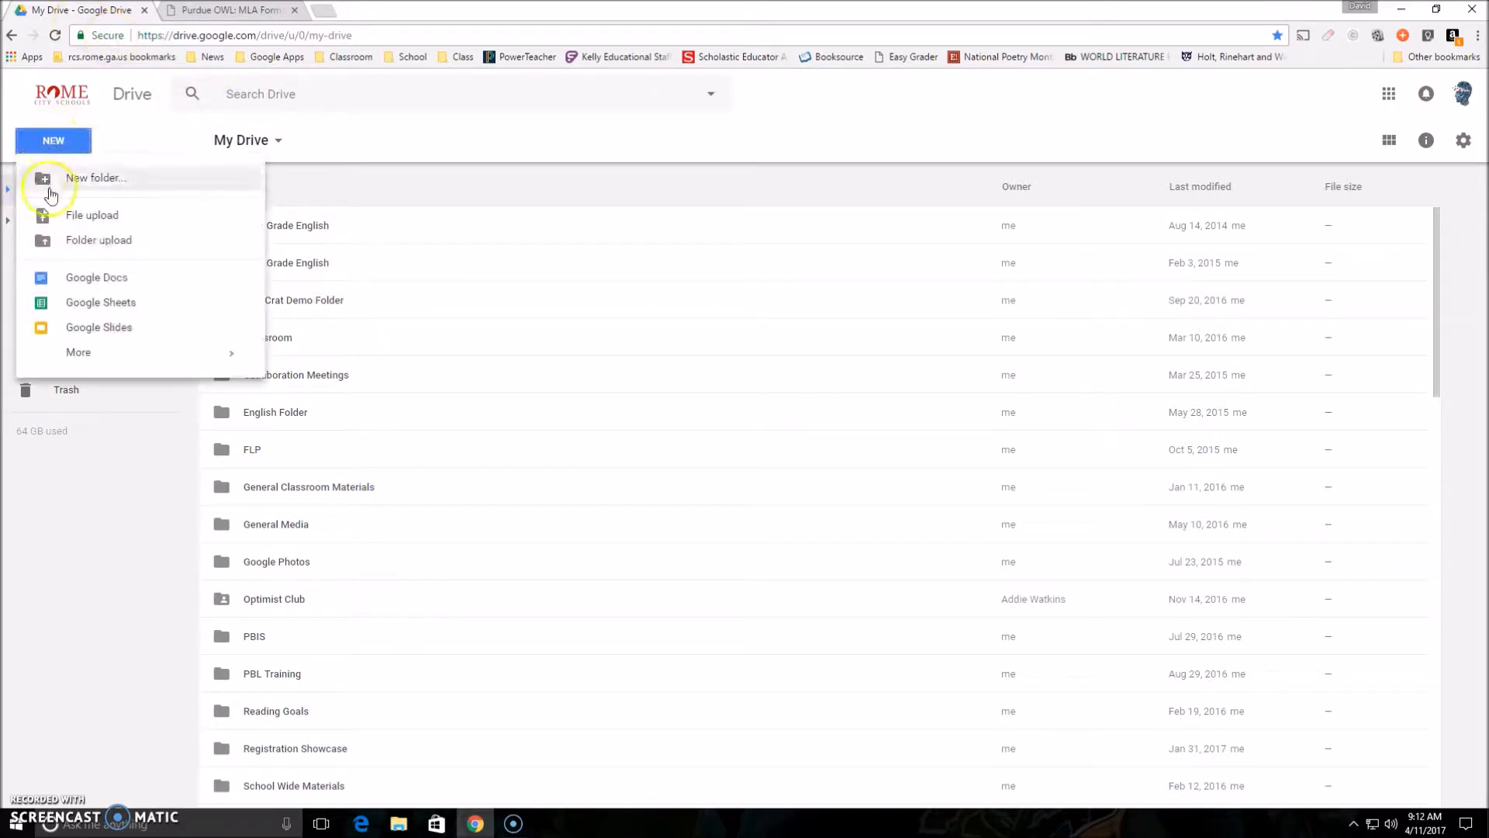
click(76, 281)
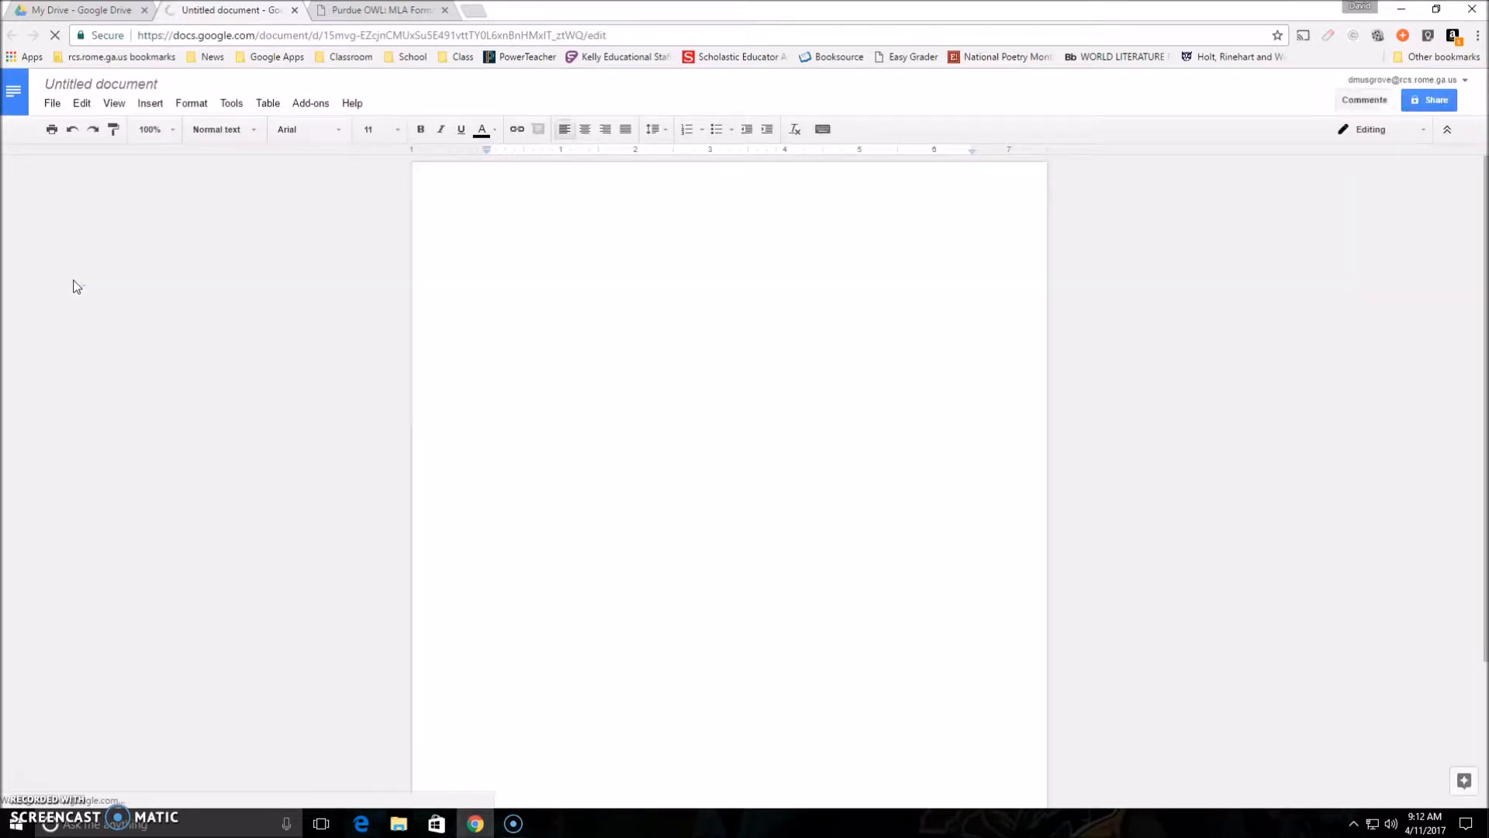
Search the document's add-on store for "easybib" to check the EasyBib Bibliography Creator entry, then close the store
click(310, 109)
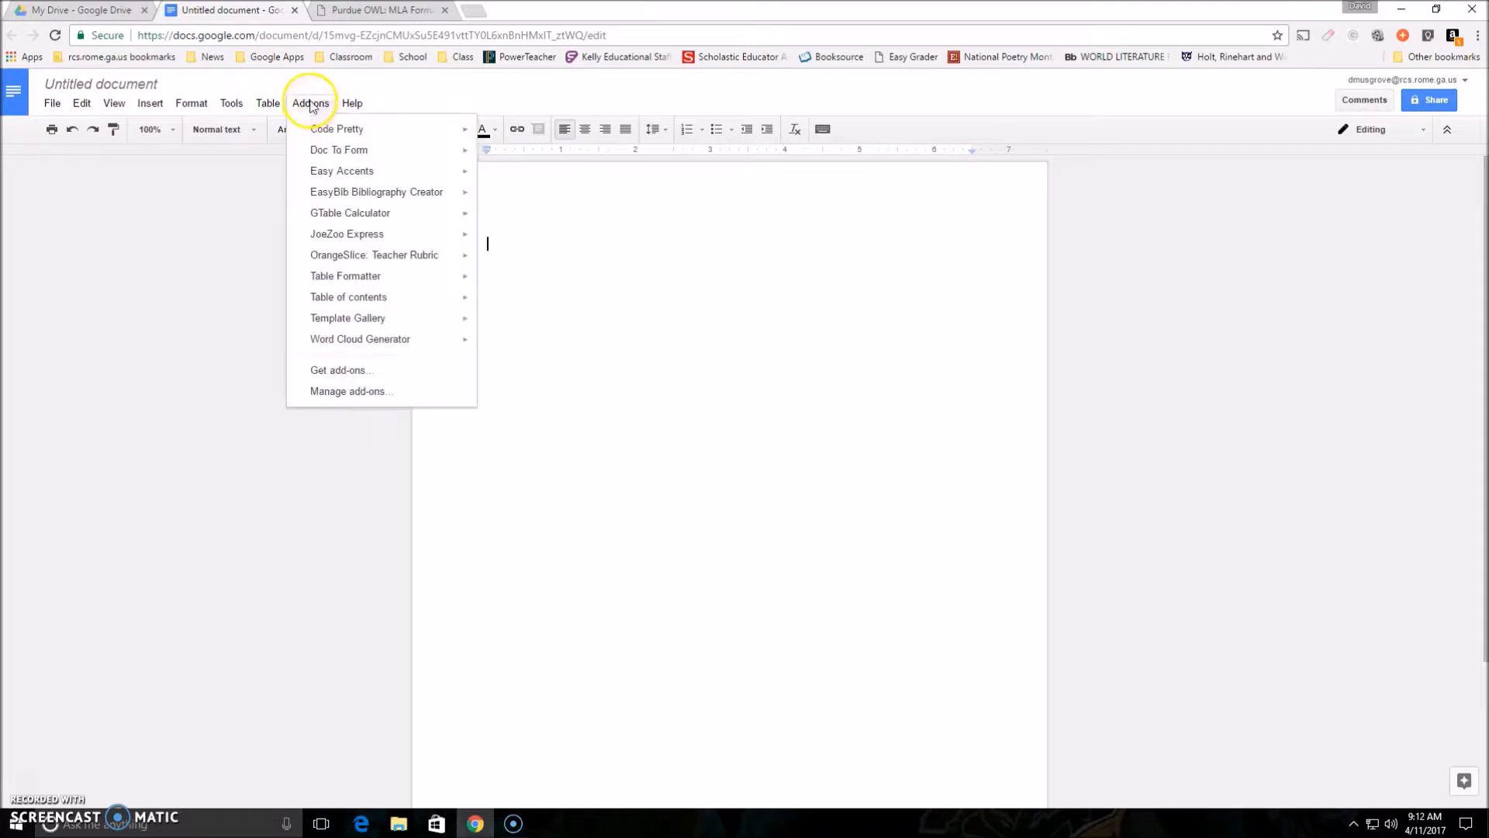
click(359, 372)
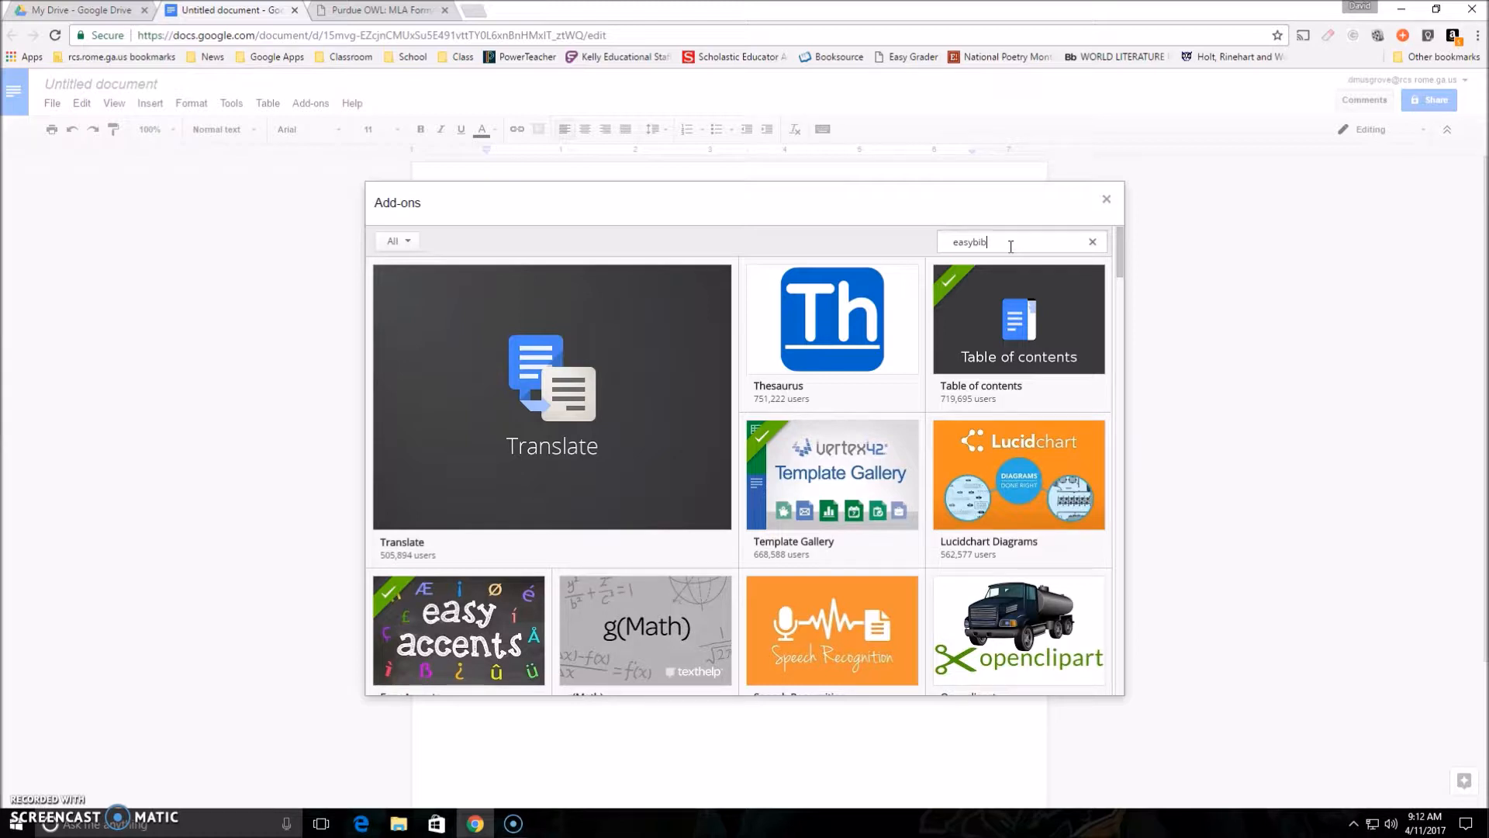
key(Return)
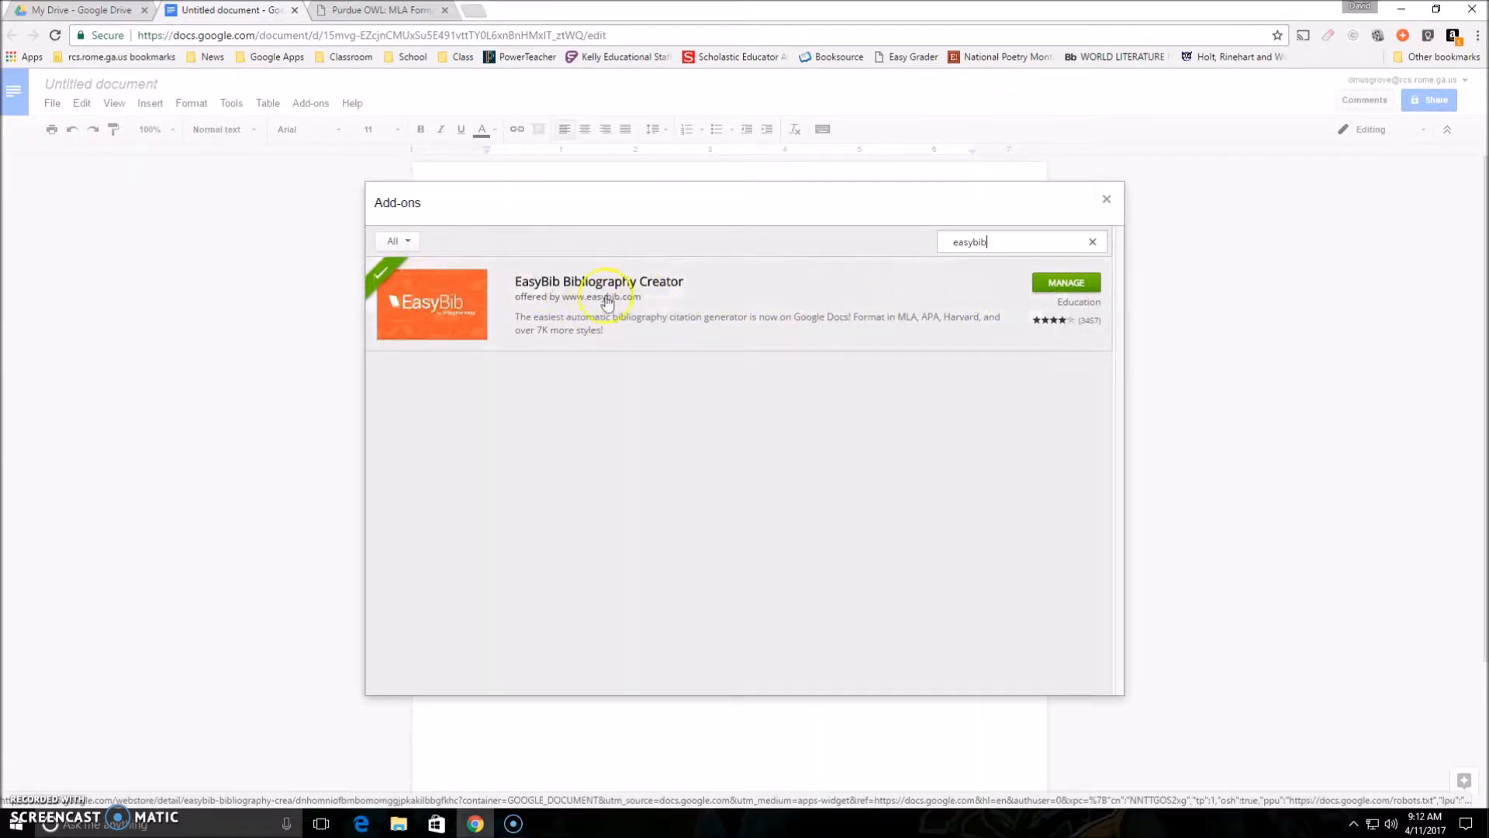
click(1065, 286)
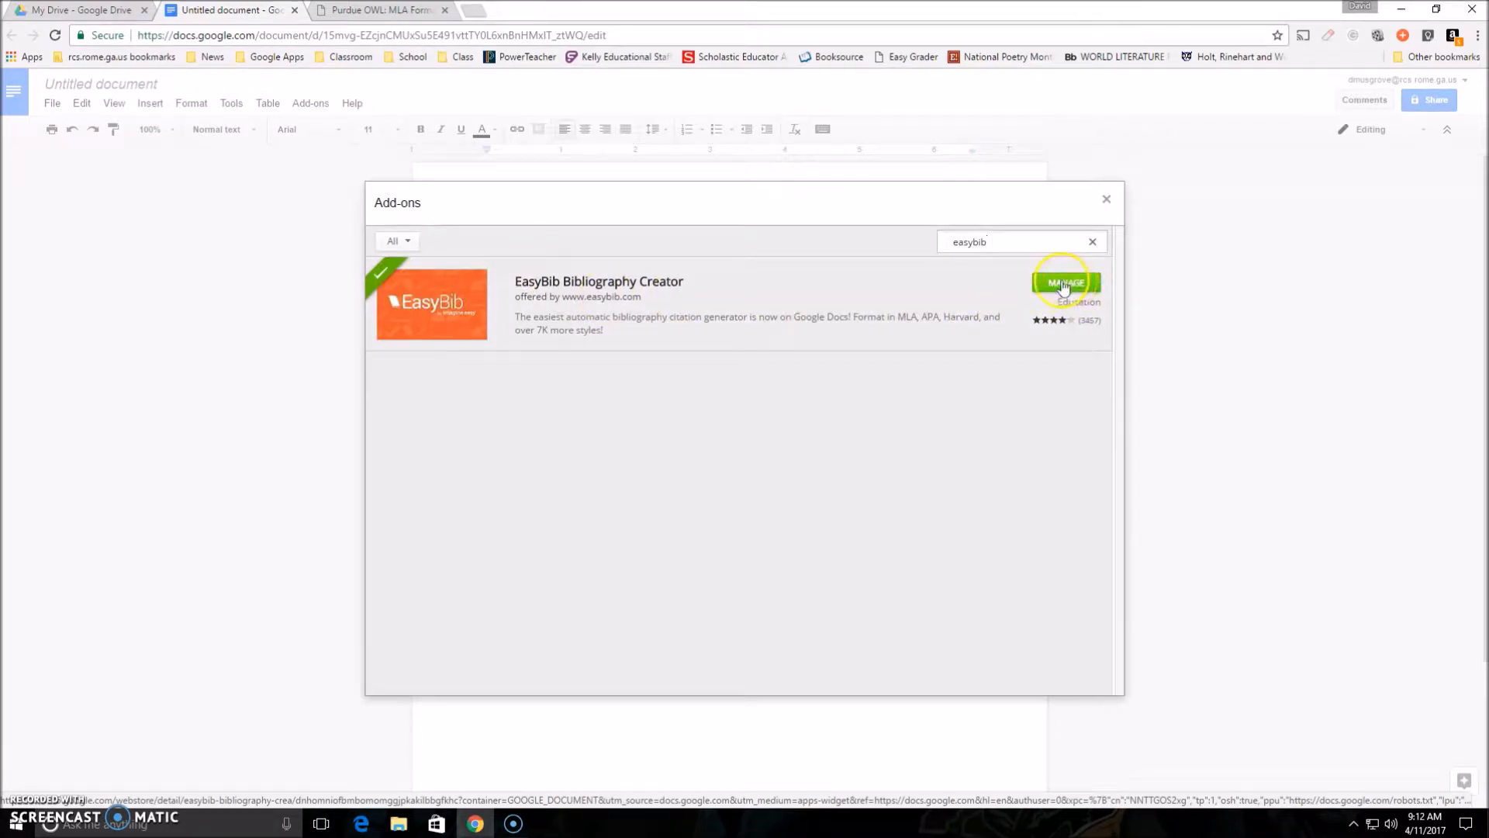
click(1107, 199)
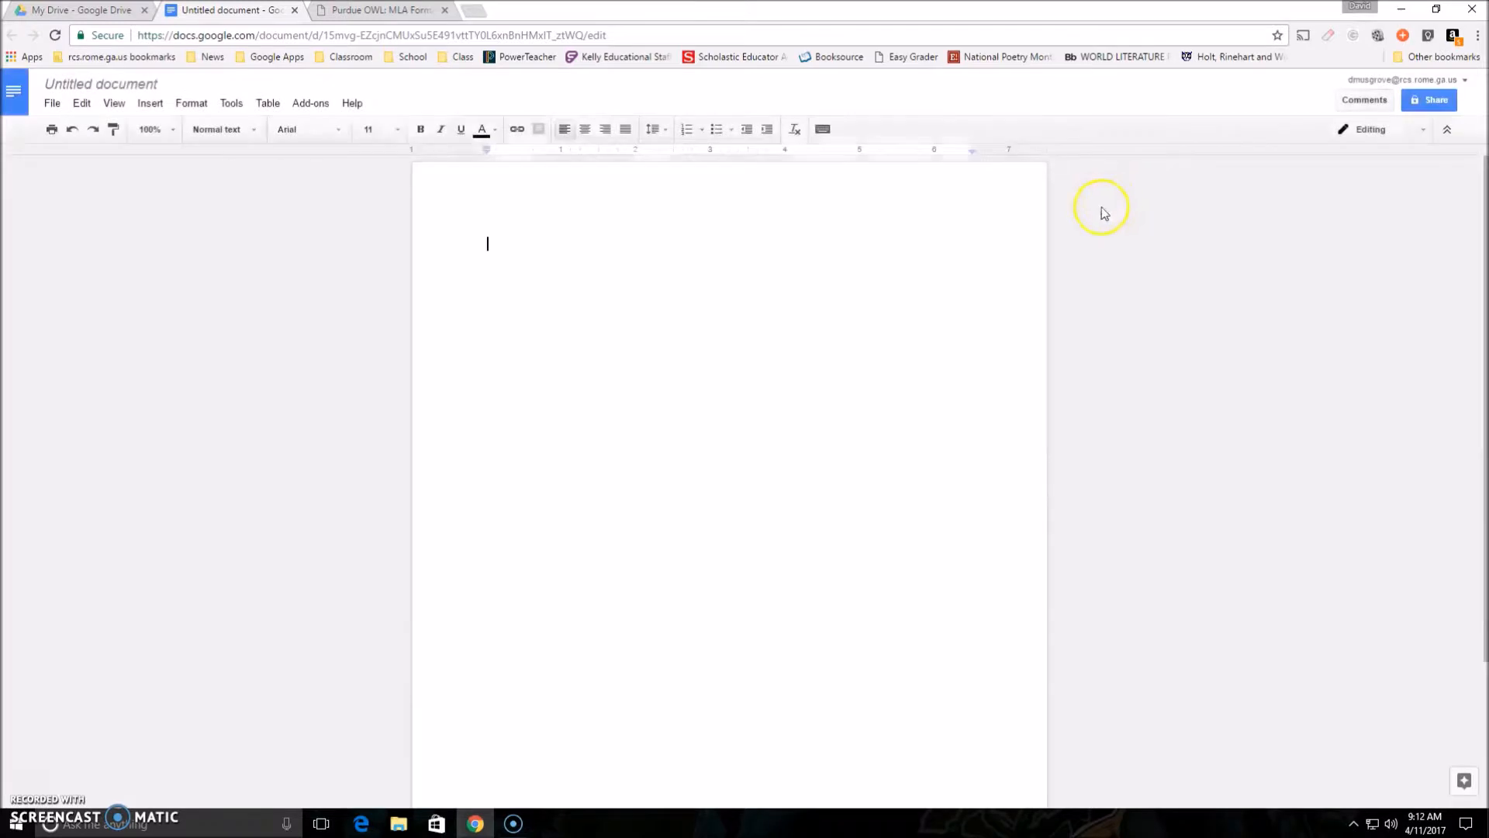
Launch Manage Bibliography from the EasyBib Bibliography Creator add-on in the blank document
click(314, 105)
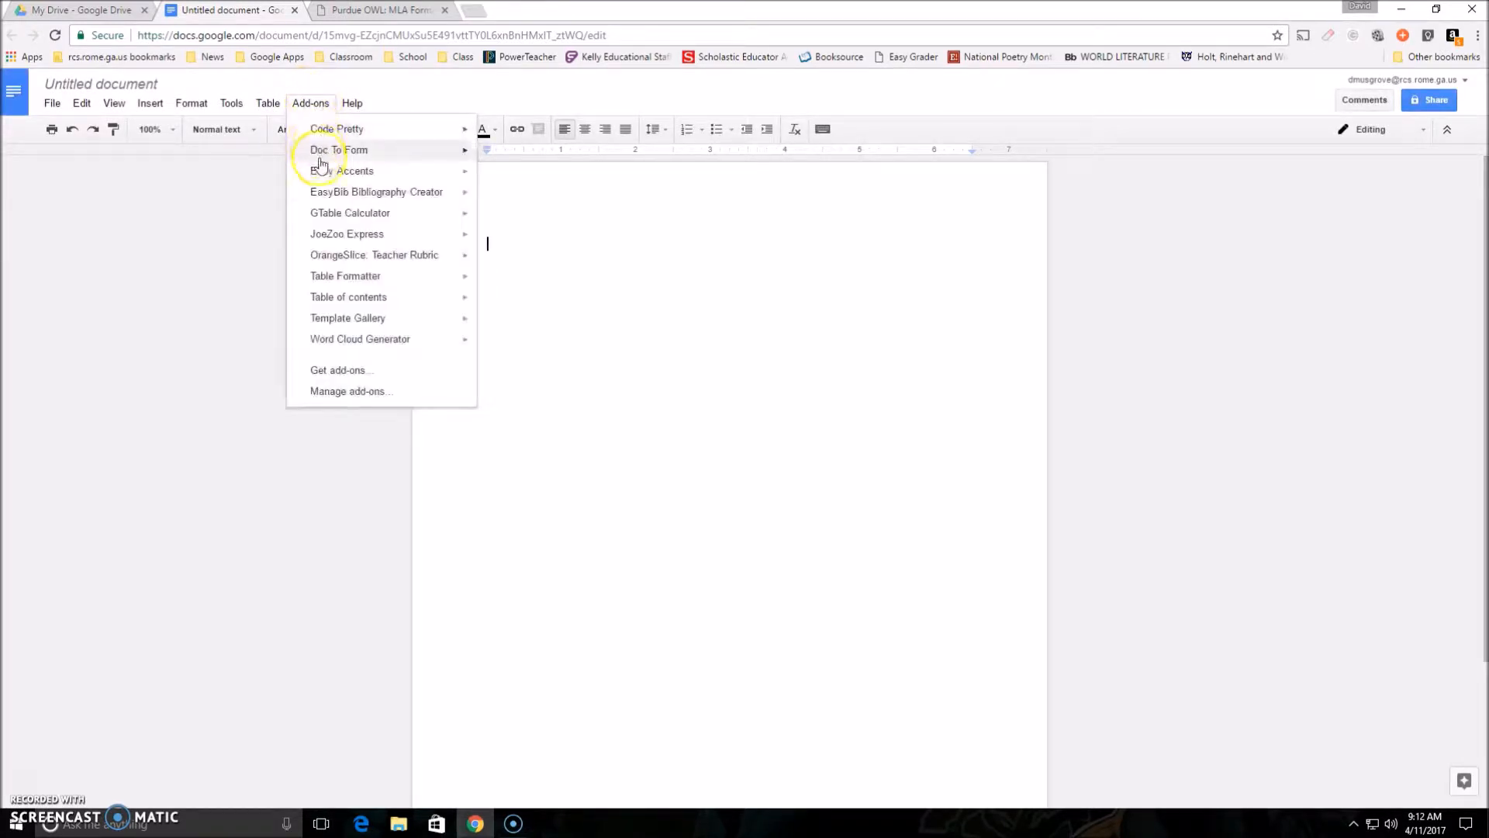
mouse_move(334, 193)
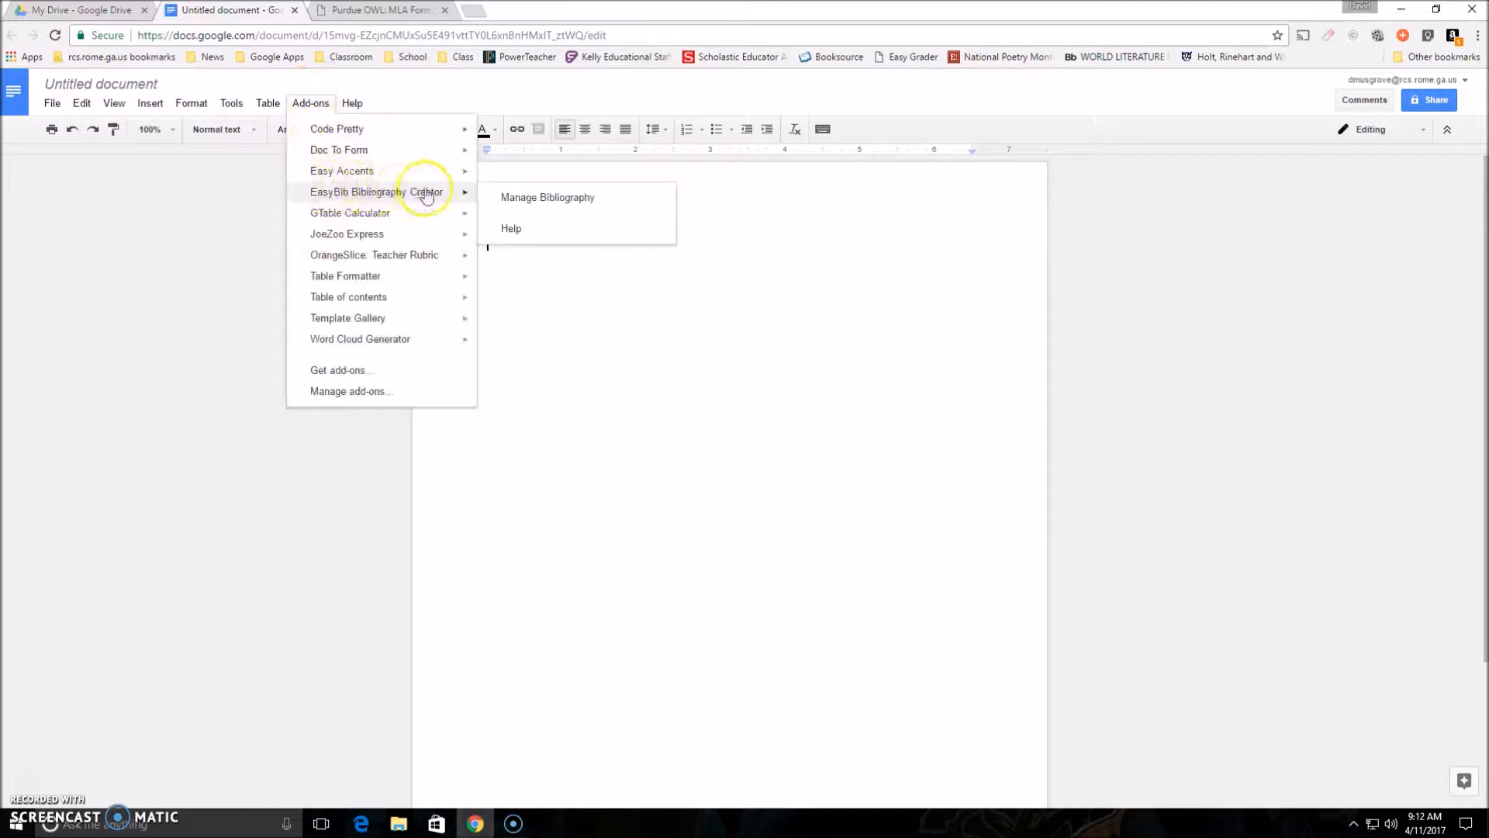
click(569, 199)
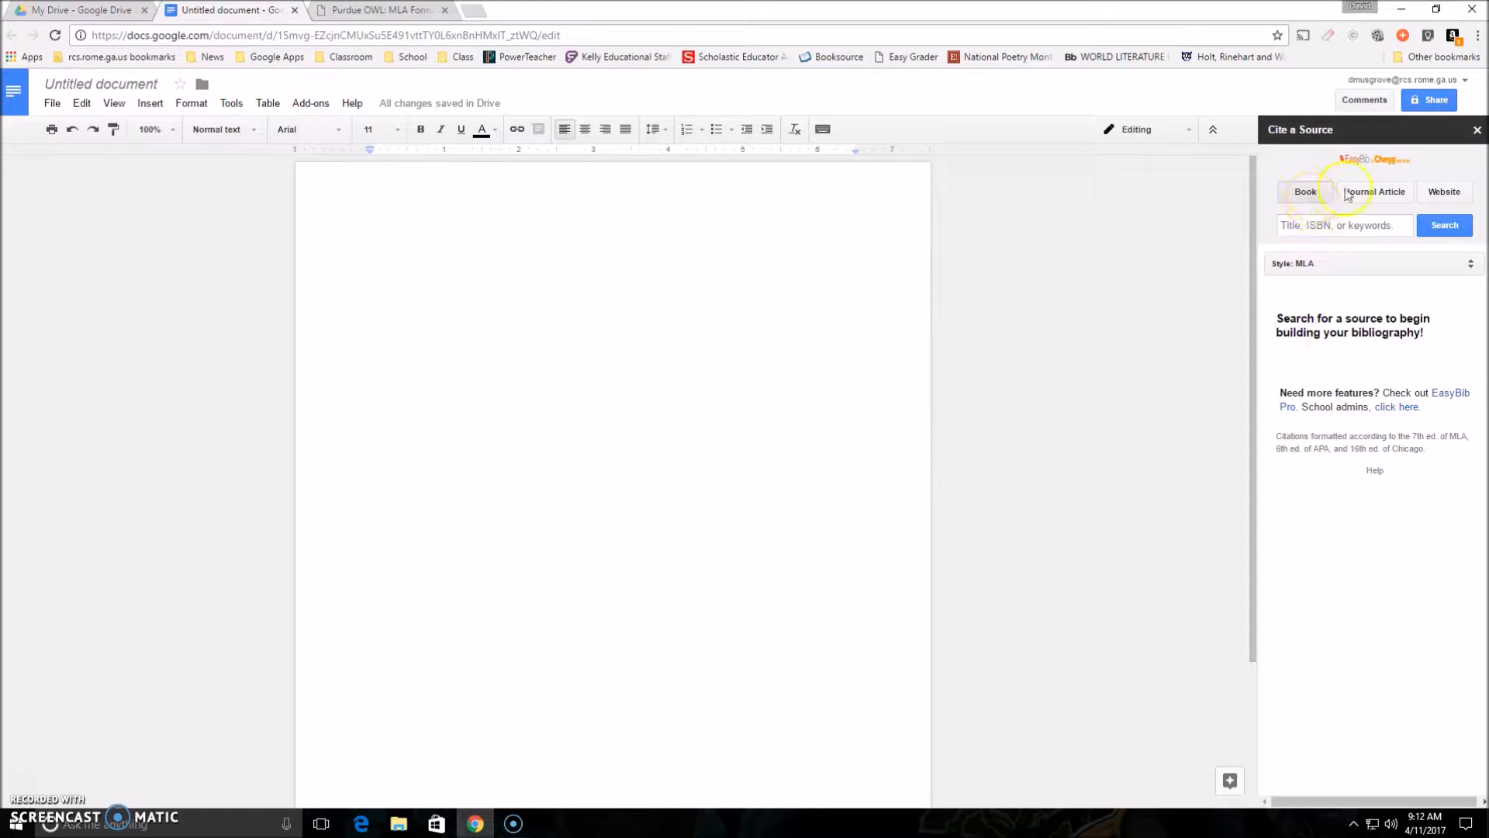
Compare the search options EasyBib offers for the Book, Journal Article and Website source types
click(1372, 199)
click(1442, 194)
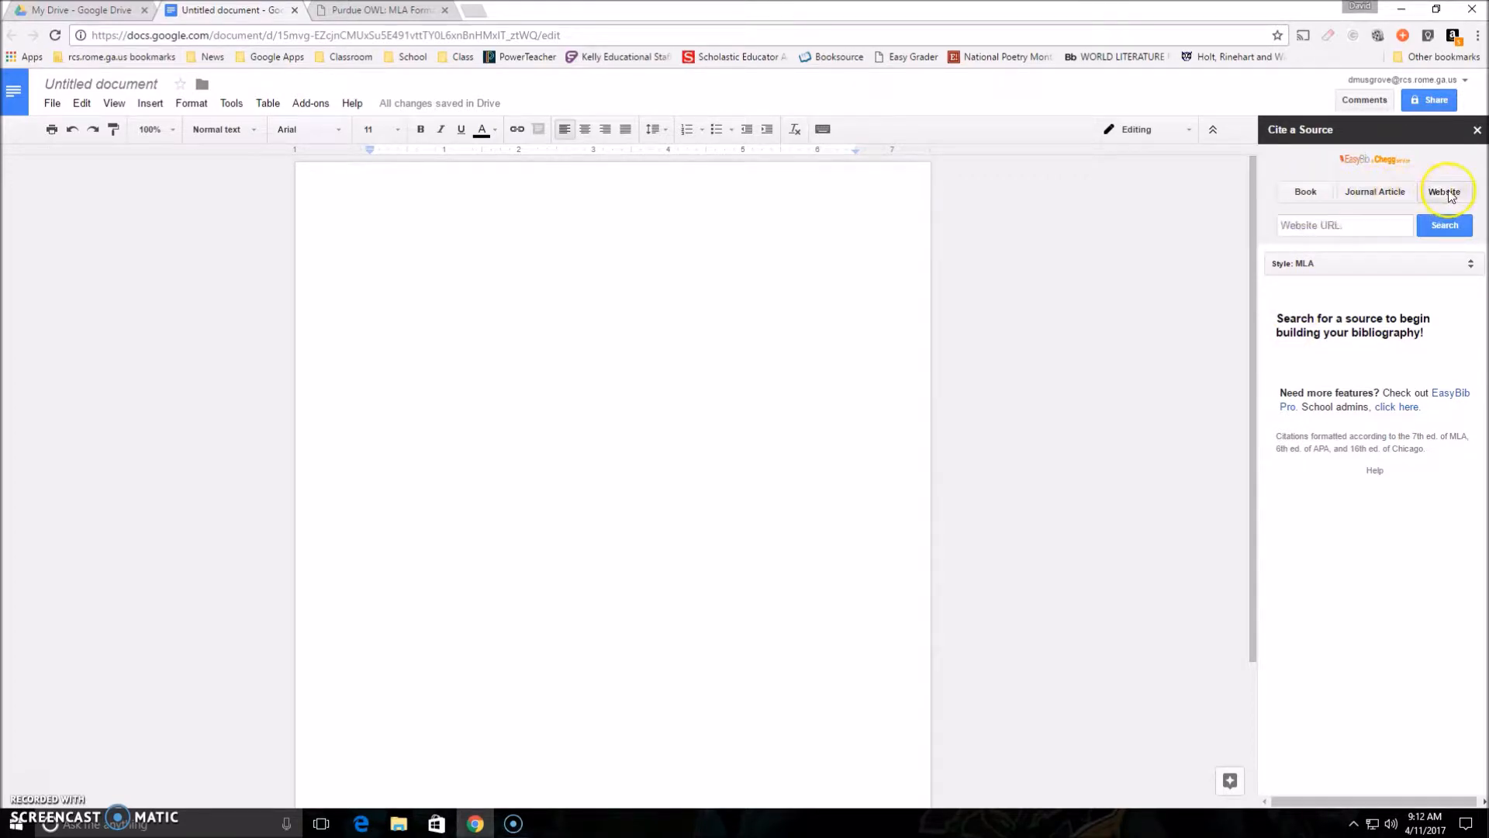
click(1313, 197)
click(1377, 194)
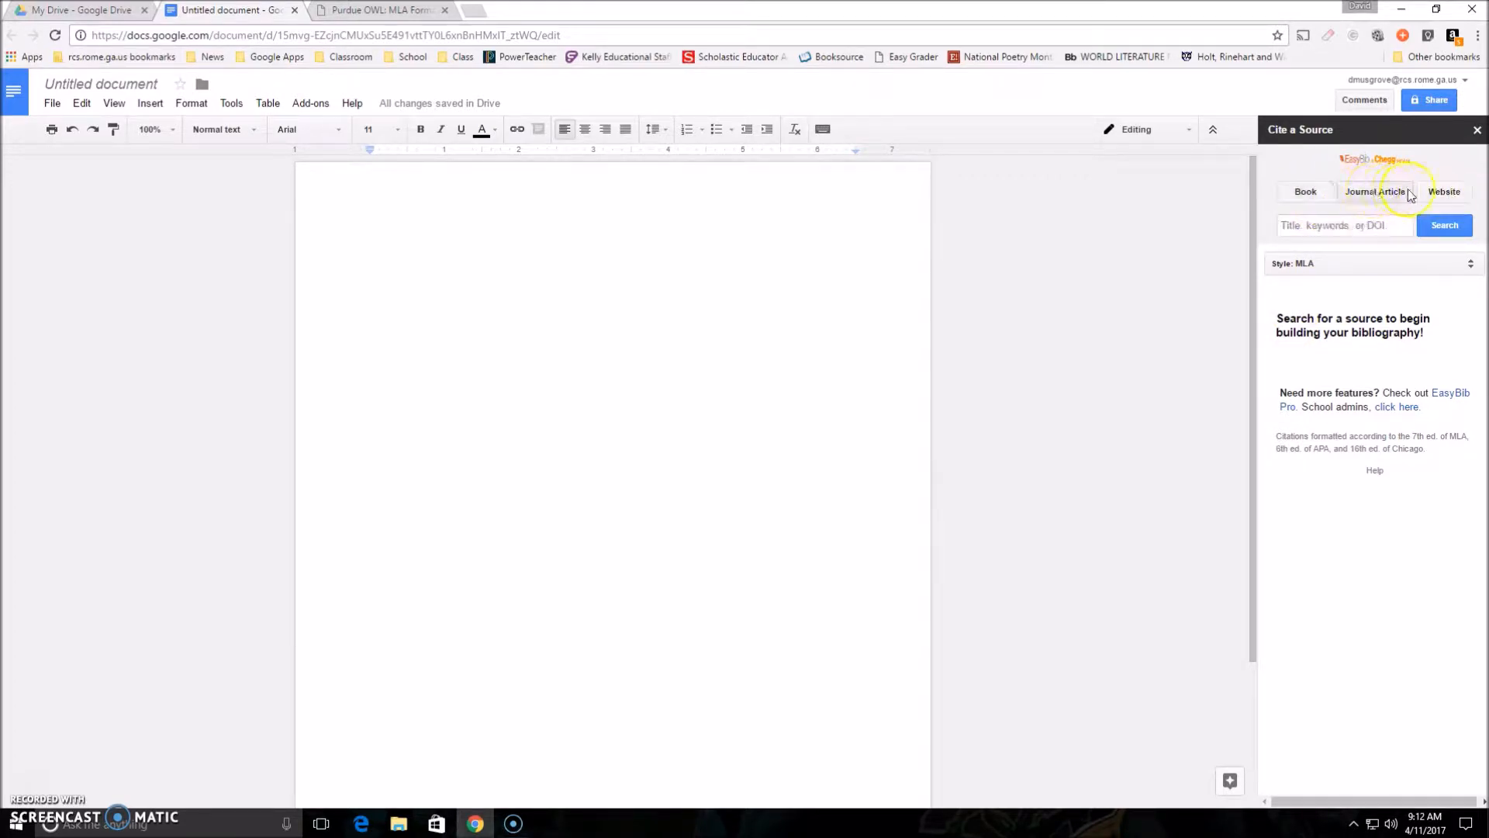
click(1447, 194)
click(1292, 196)
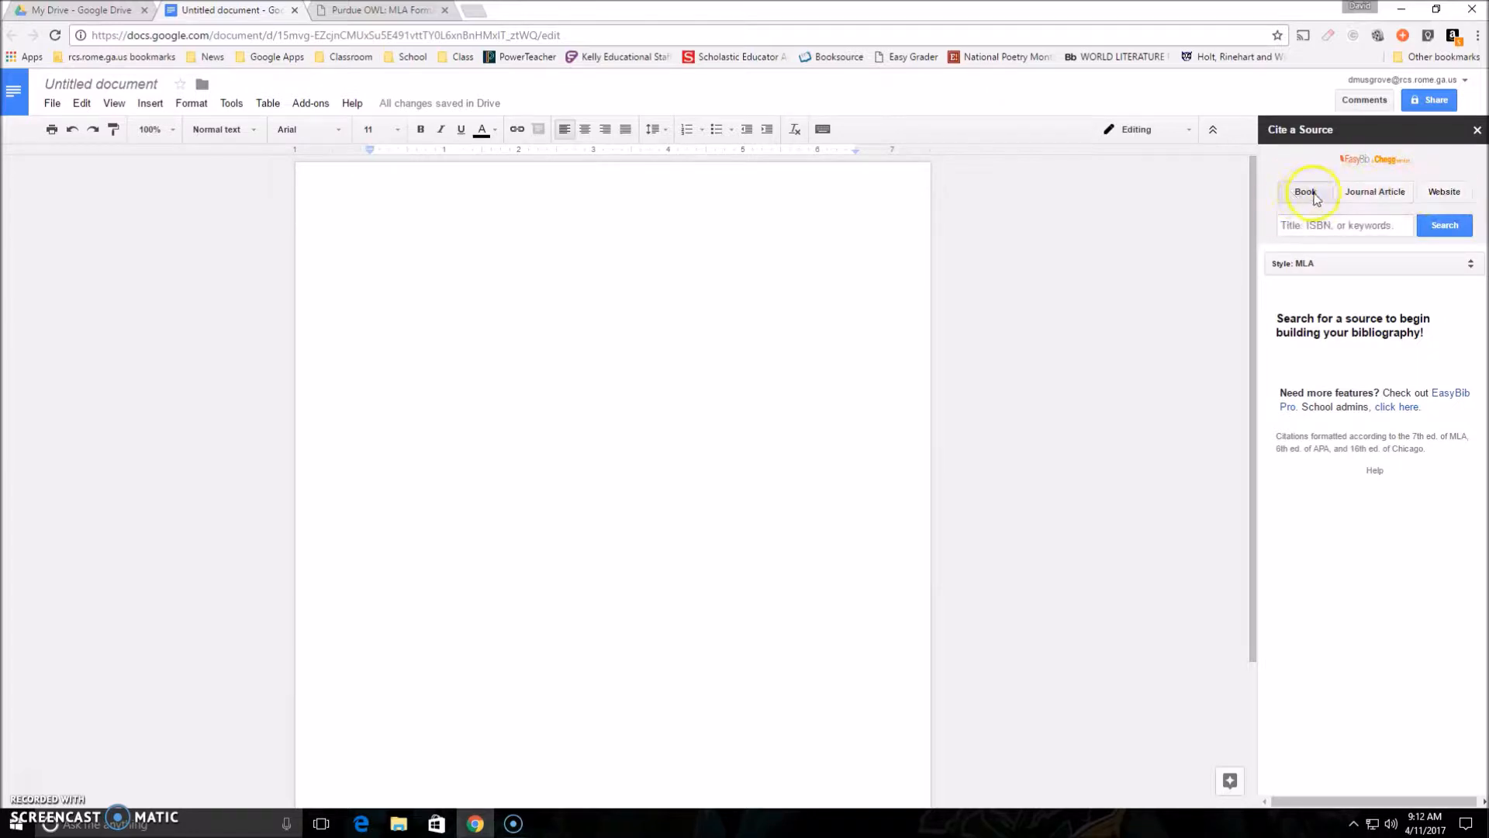
click(1371, 199)
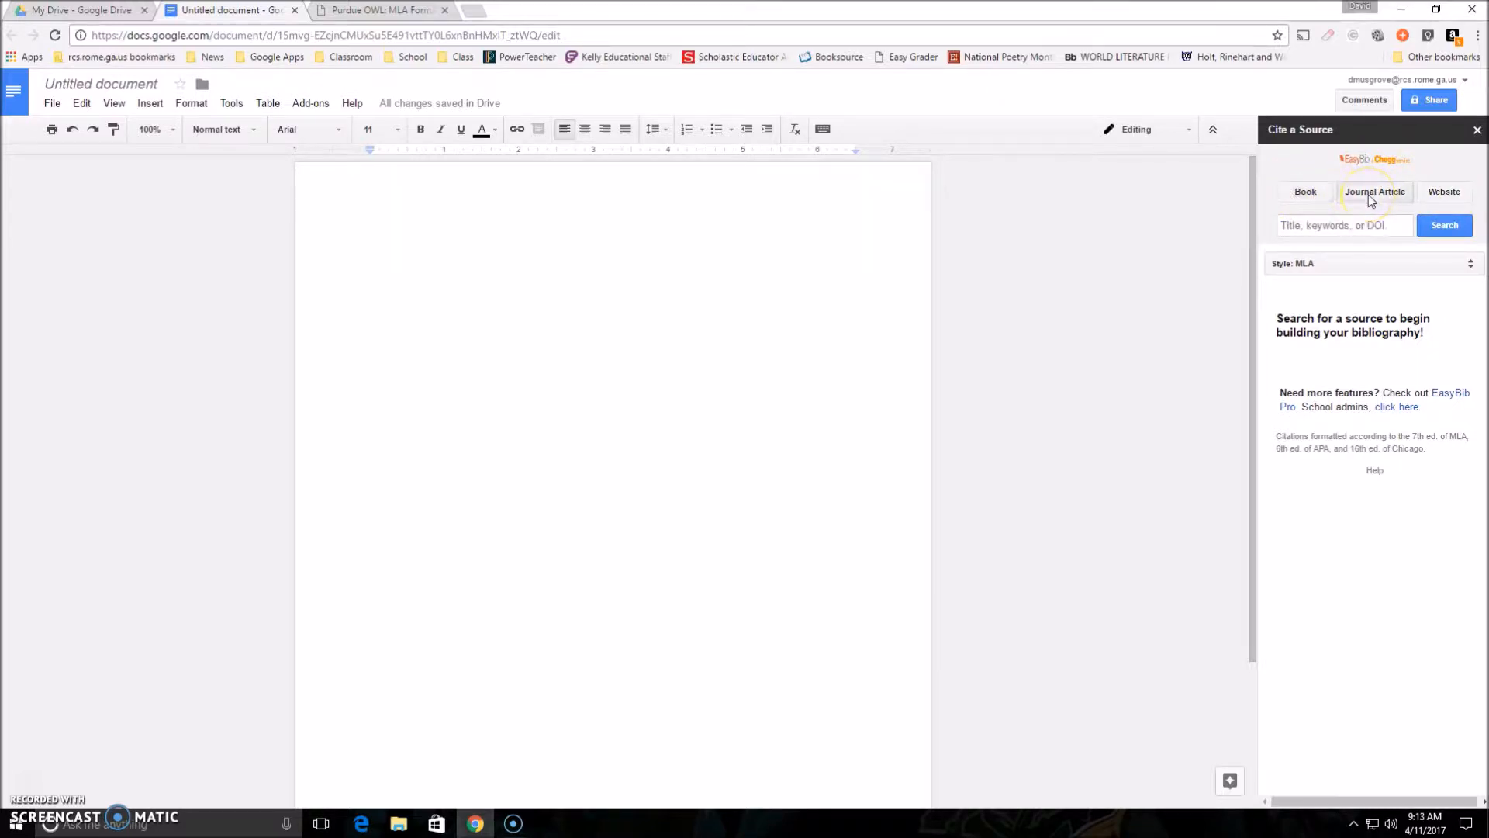
Set the EasyBib source type to Website and the citation style to MLA
click(1444, 194)
click(1309, 272)
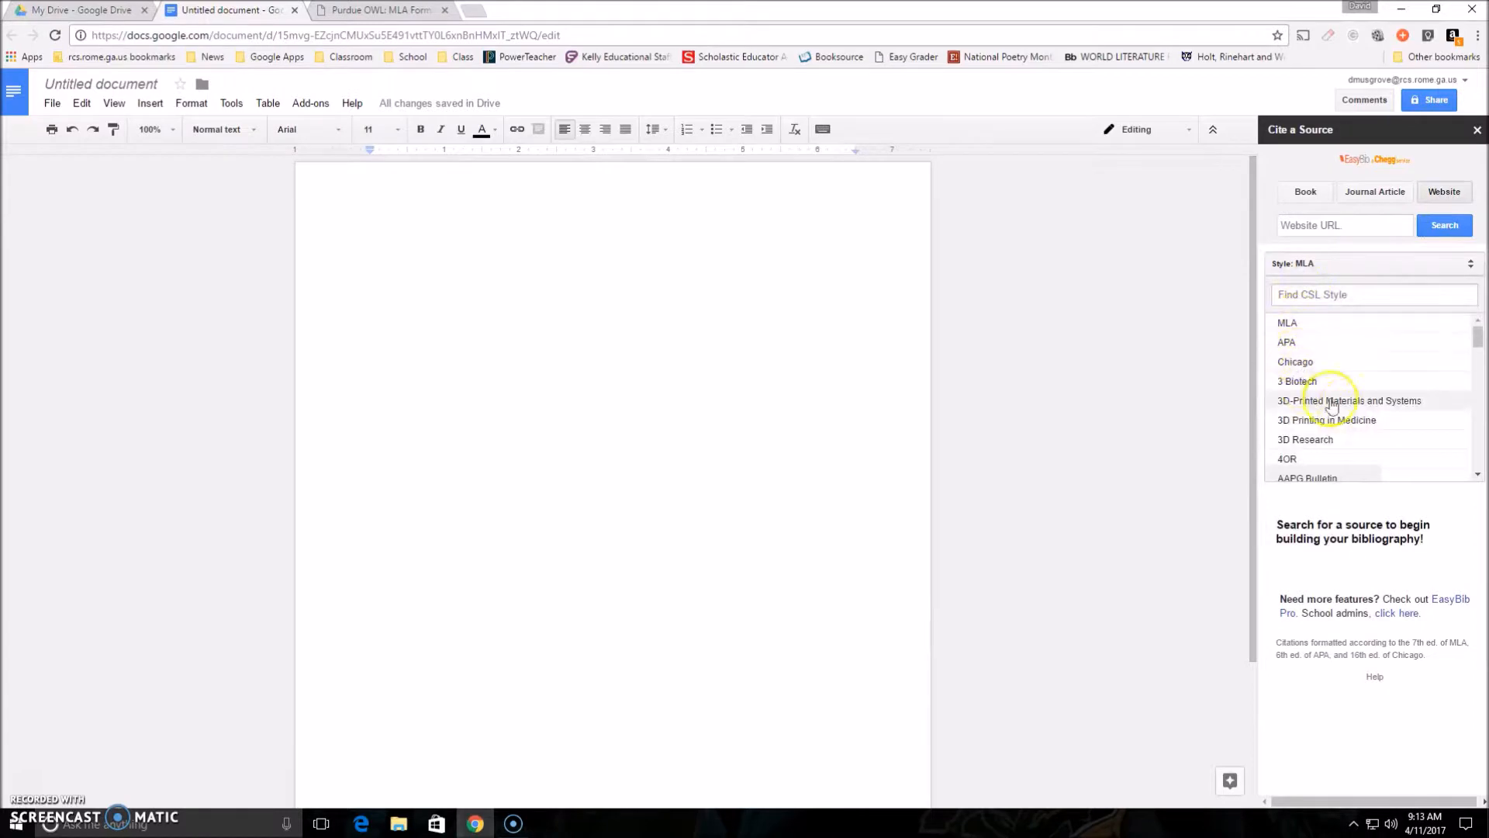
click(1302, 330)
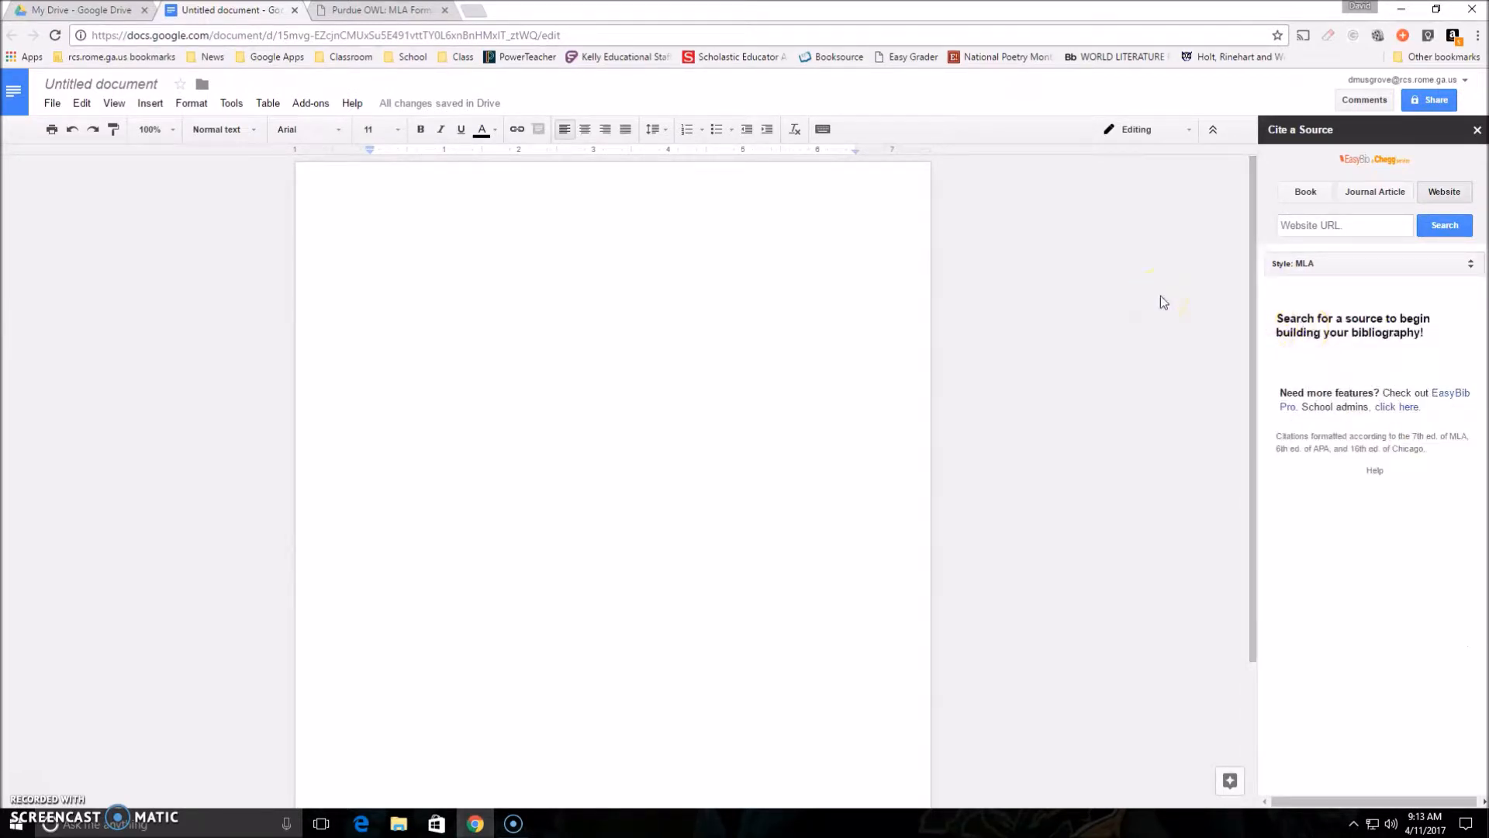
Run a Google search for "world war 2" in a new browser tab
click(475, 11)
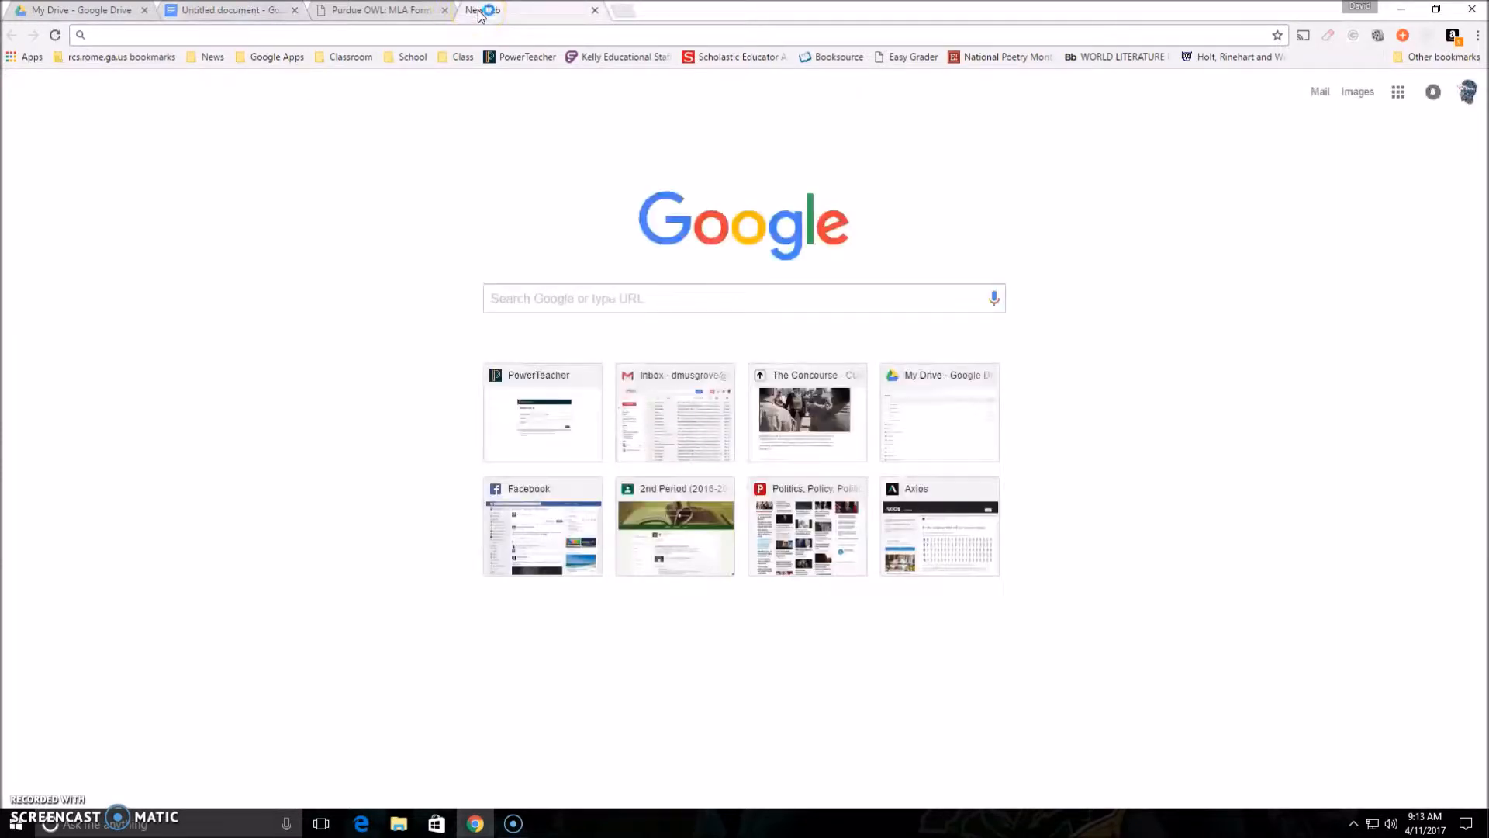
text(world)
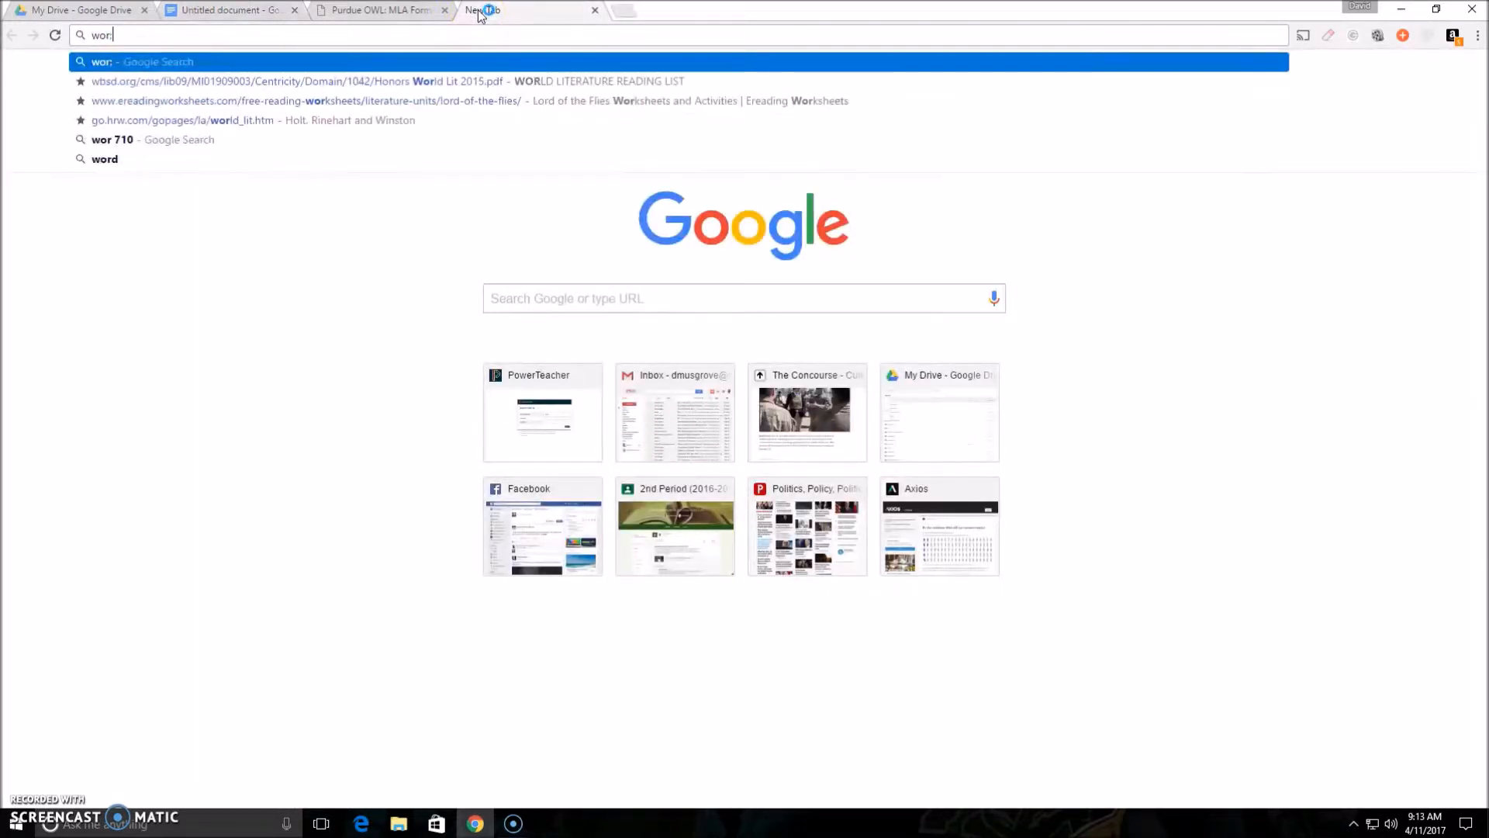
text( war 2)
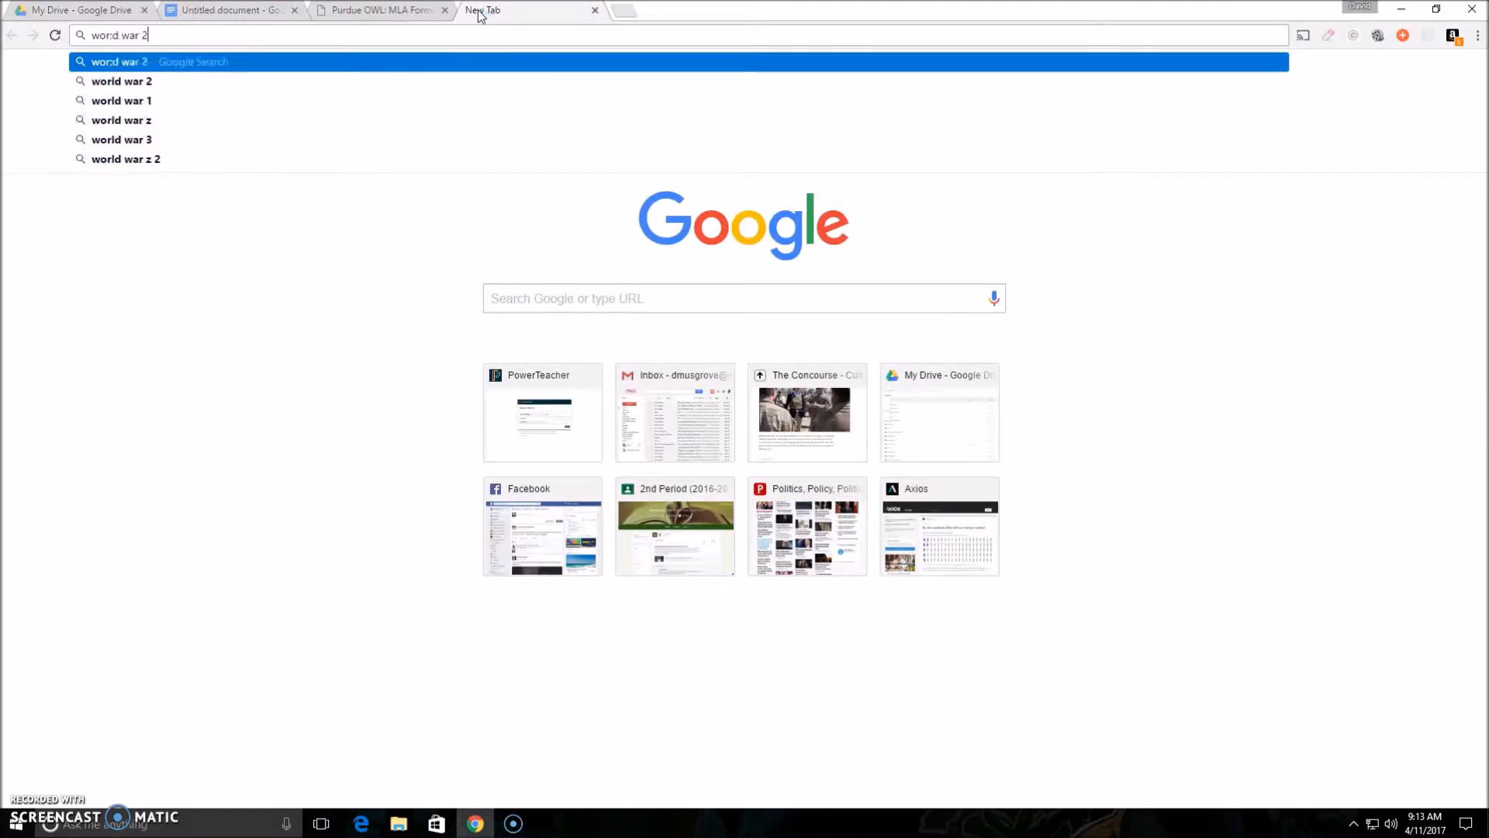
key(Return)
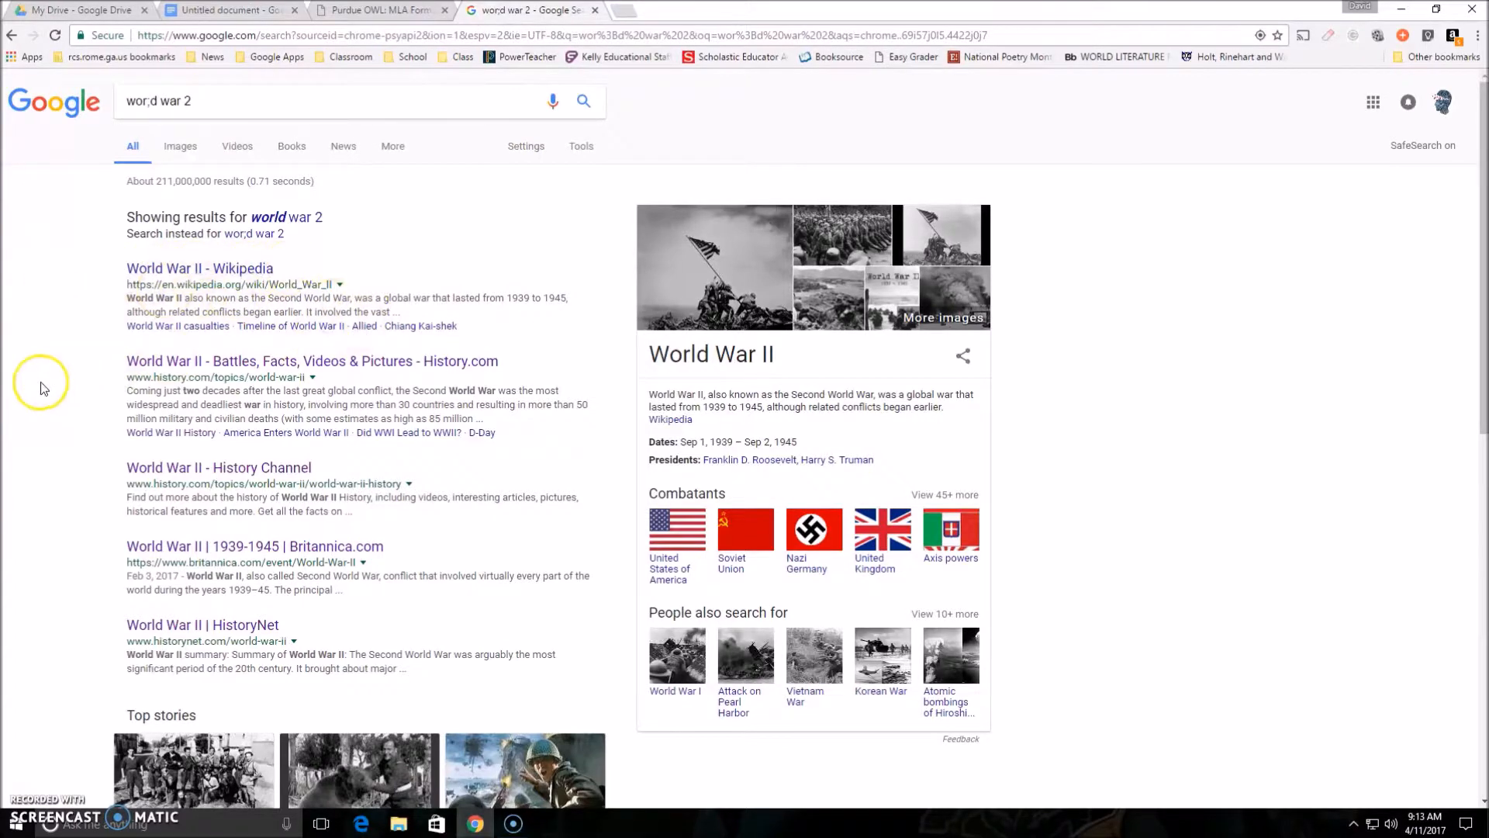
Open the "World War II in Europe" result from the United States Holocaust Memorial Museum in a separate tab
scroll(56, 387, down, 4)
scroll(129, 396, down, 5)
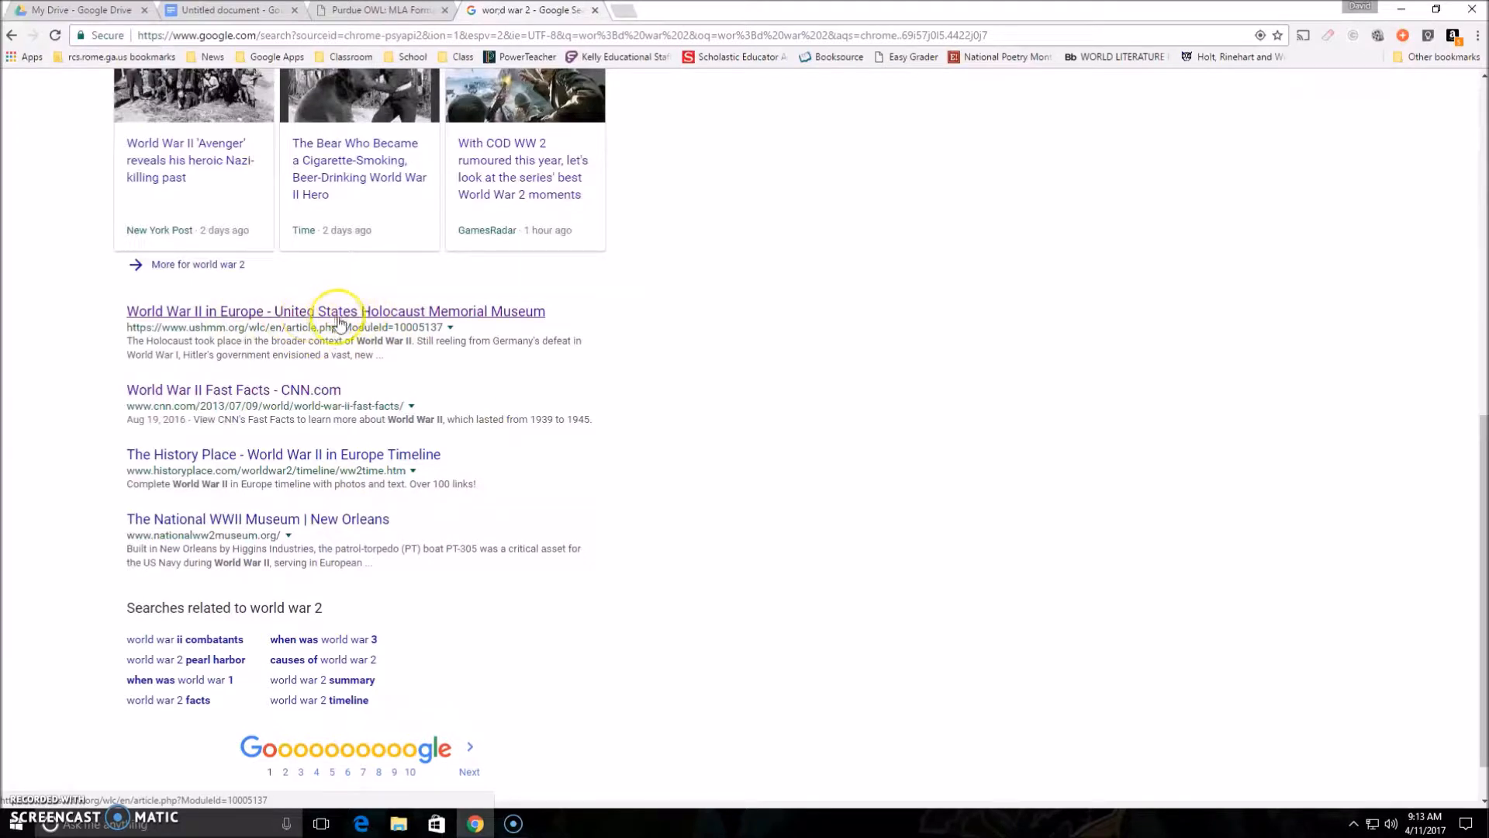
middle_click(321, 314)
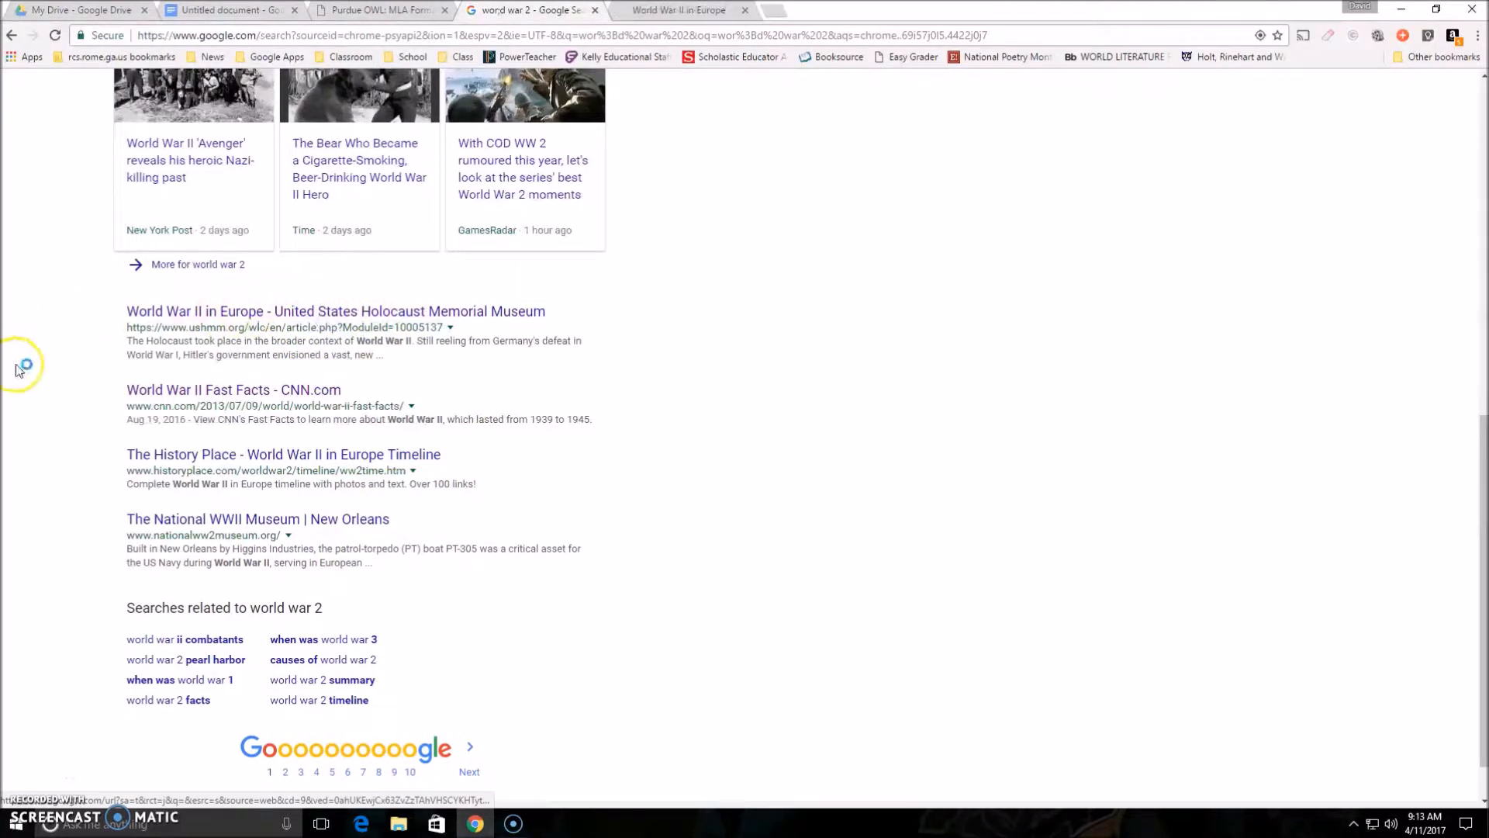
Open the CNN "World War II Fast Facts", History Place timeline and HistoryNet "World War II" search results in separate browser tabs
middle_click(217, 391)
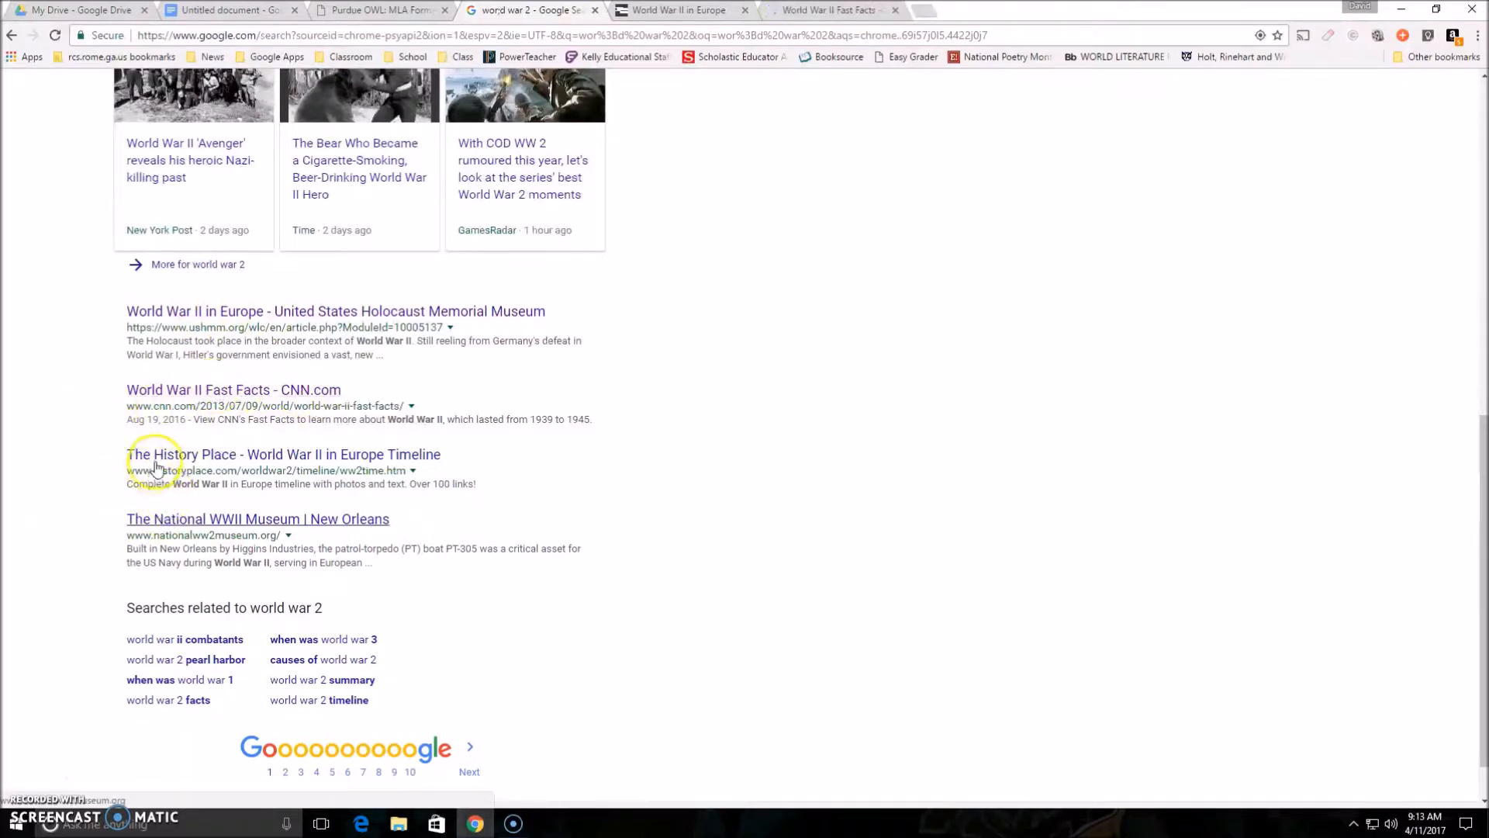
middle_click(329, 459)
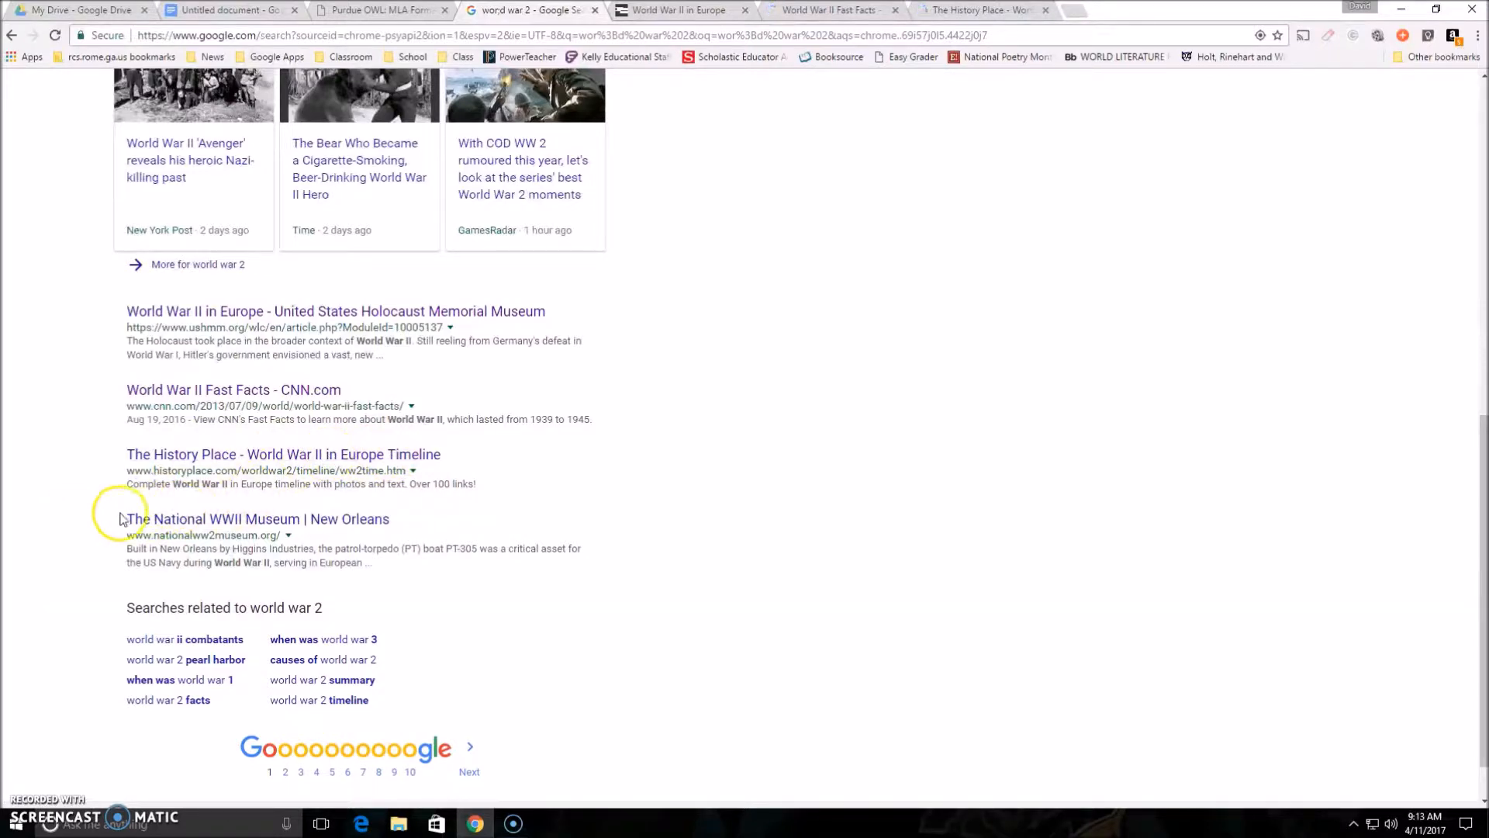
scroll(199, 445, up, 4)
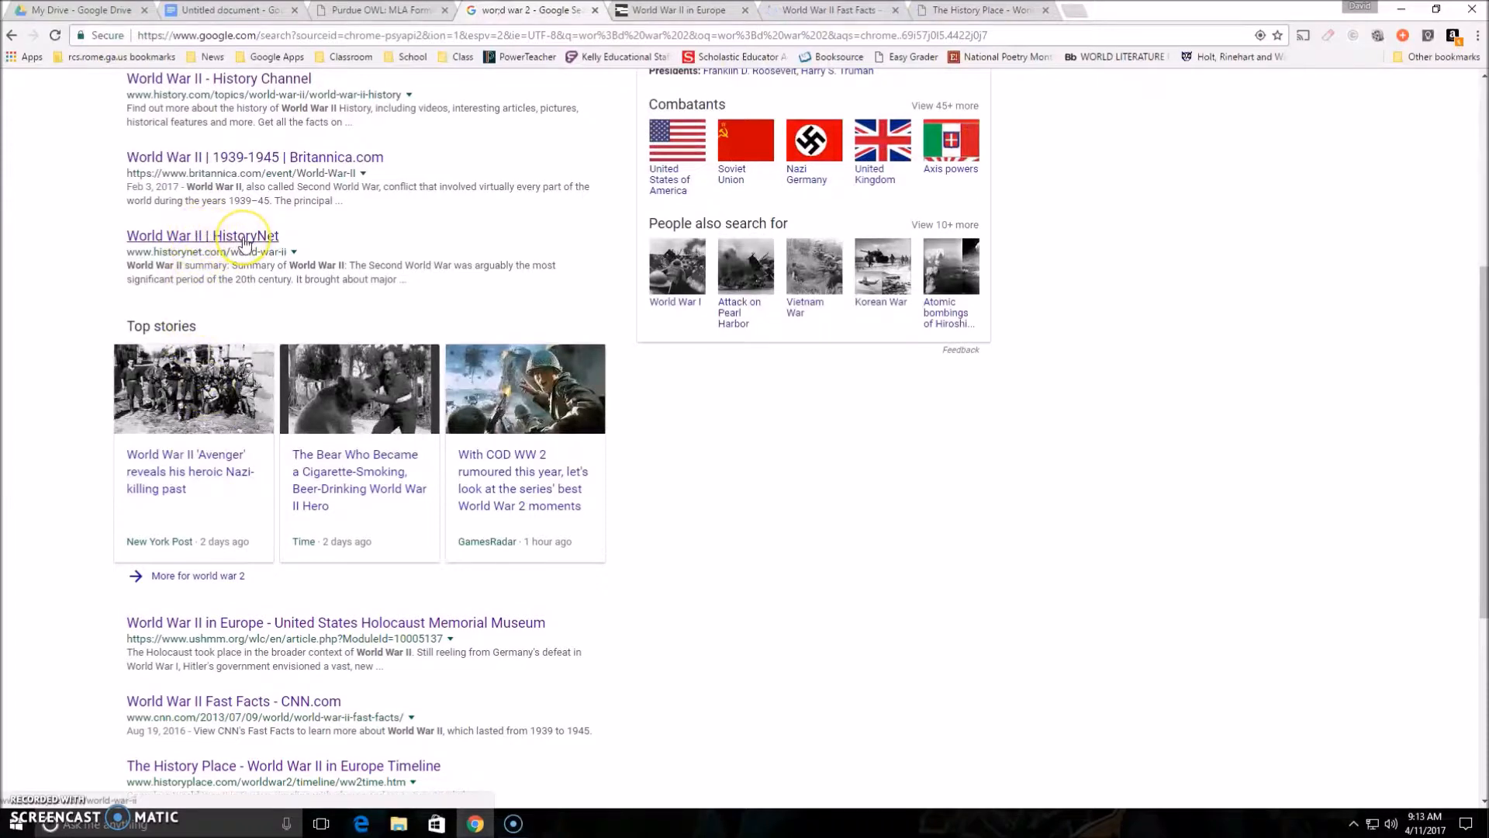
middle_click(244, 241)
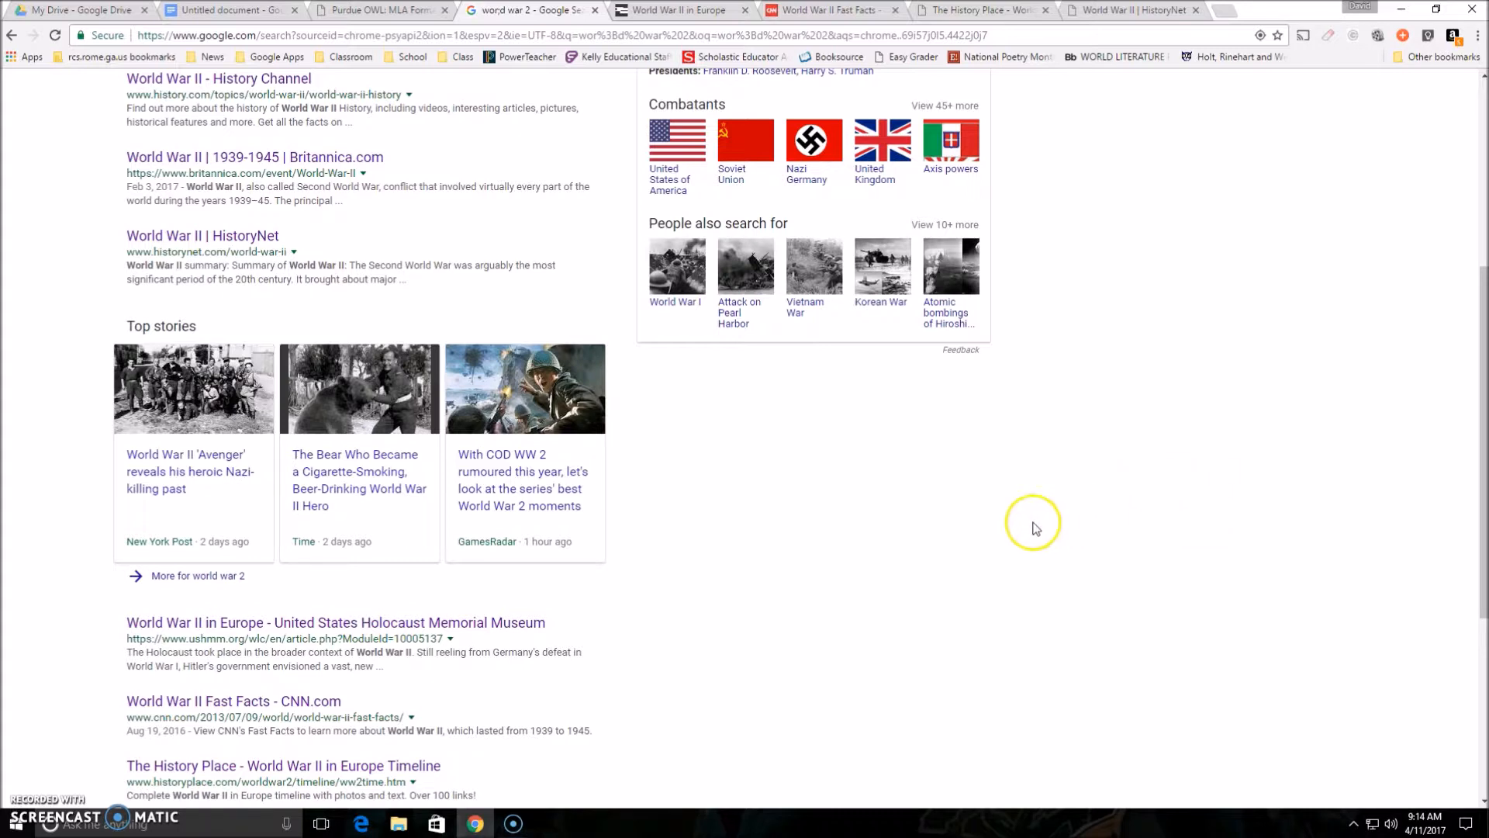
Review the Holocaust Memorial Museum's "World War II in Europe" article and copy its web address
click(234, 13)
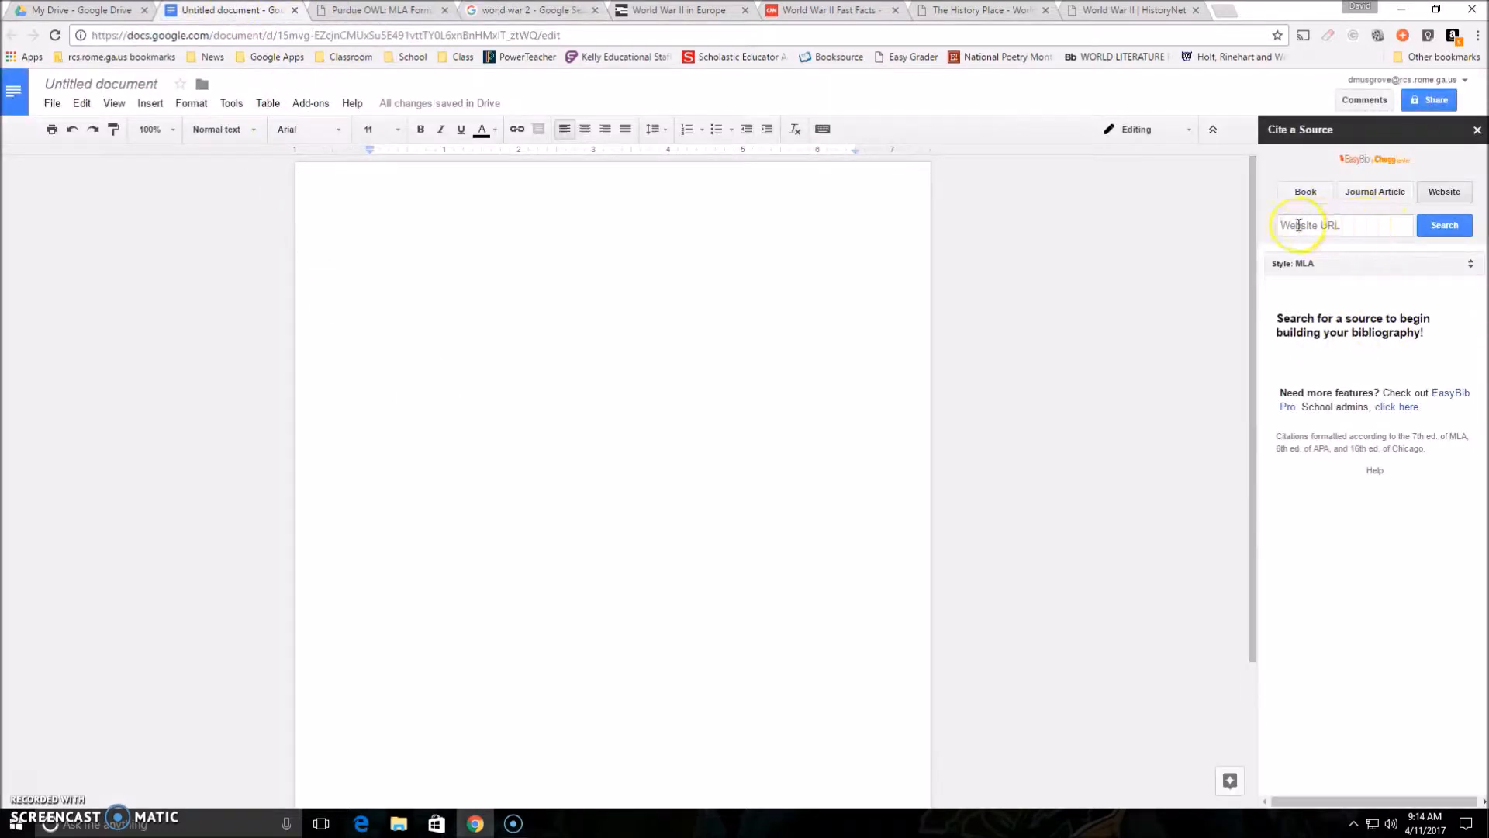
click(672, 11)
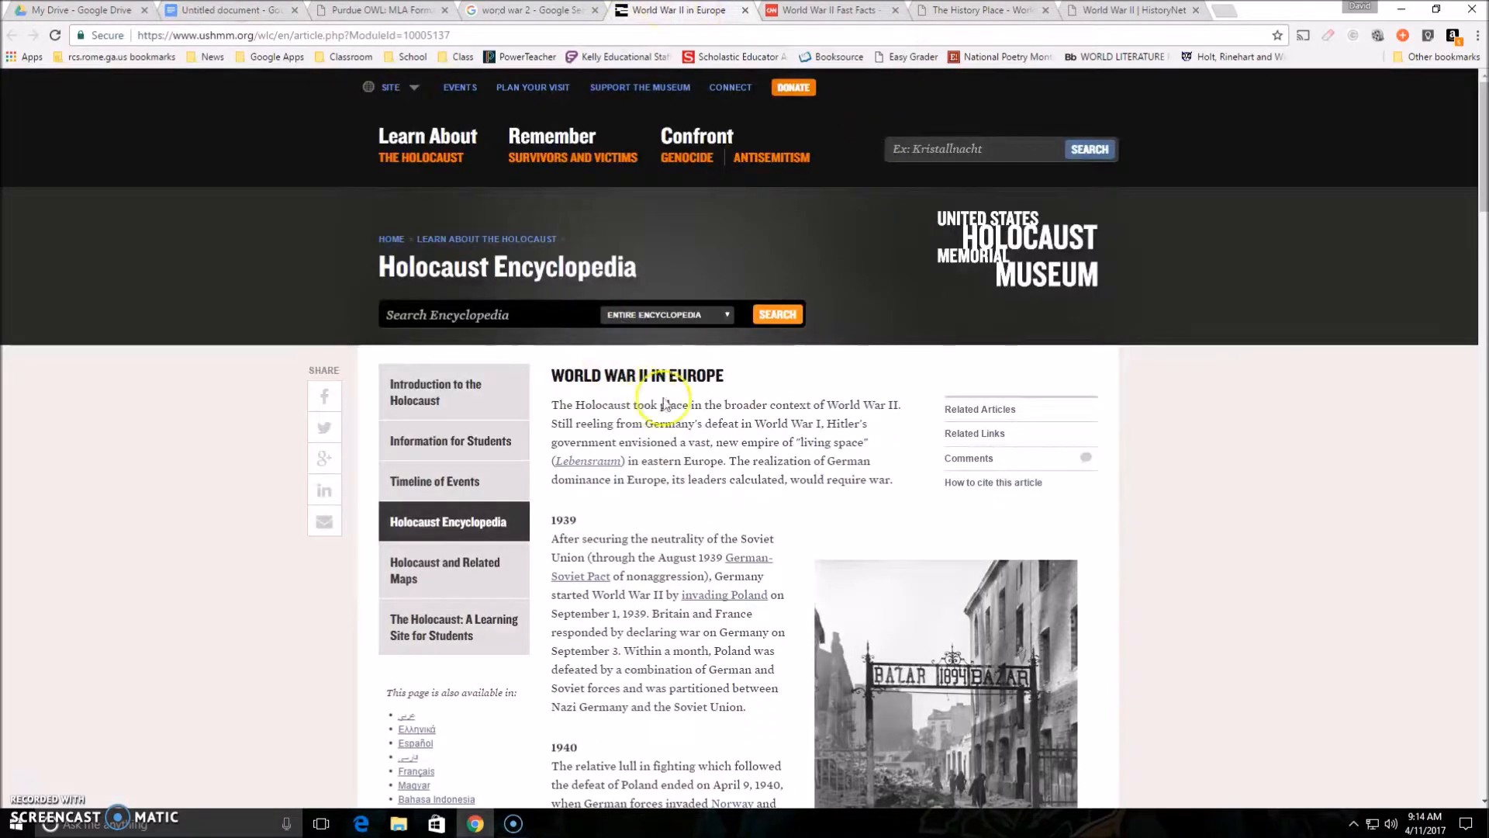
click(257, 32)
scroll(249, 475, down, 8)
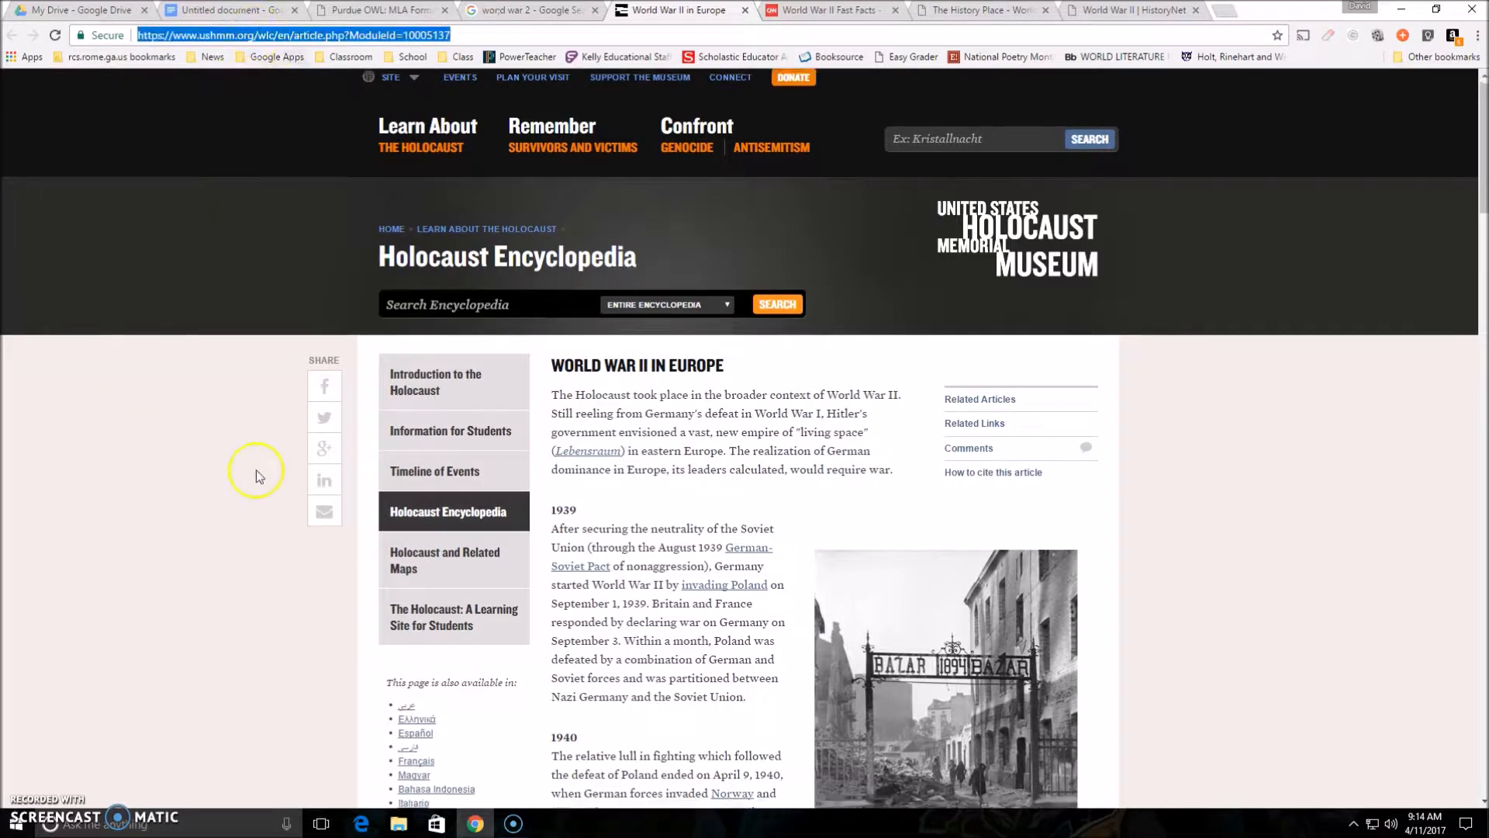
scroll(680, 364, down, 20)
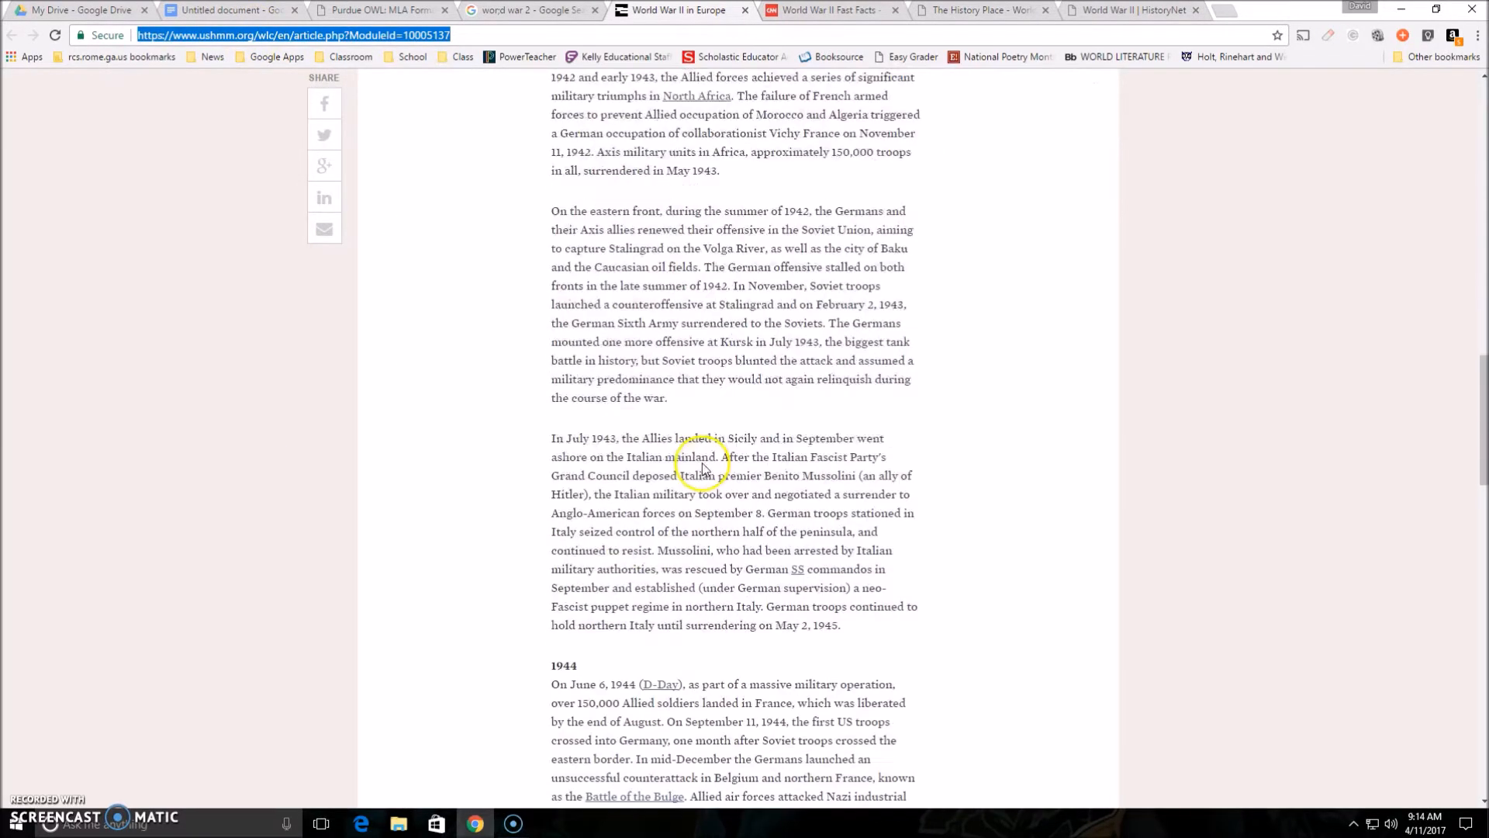
scroll(725, 260, up, 6)
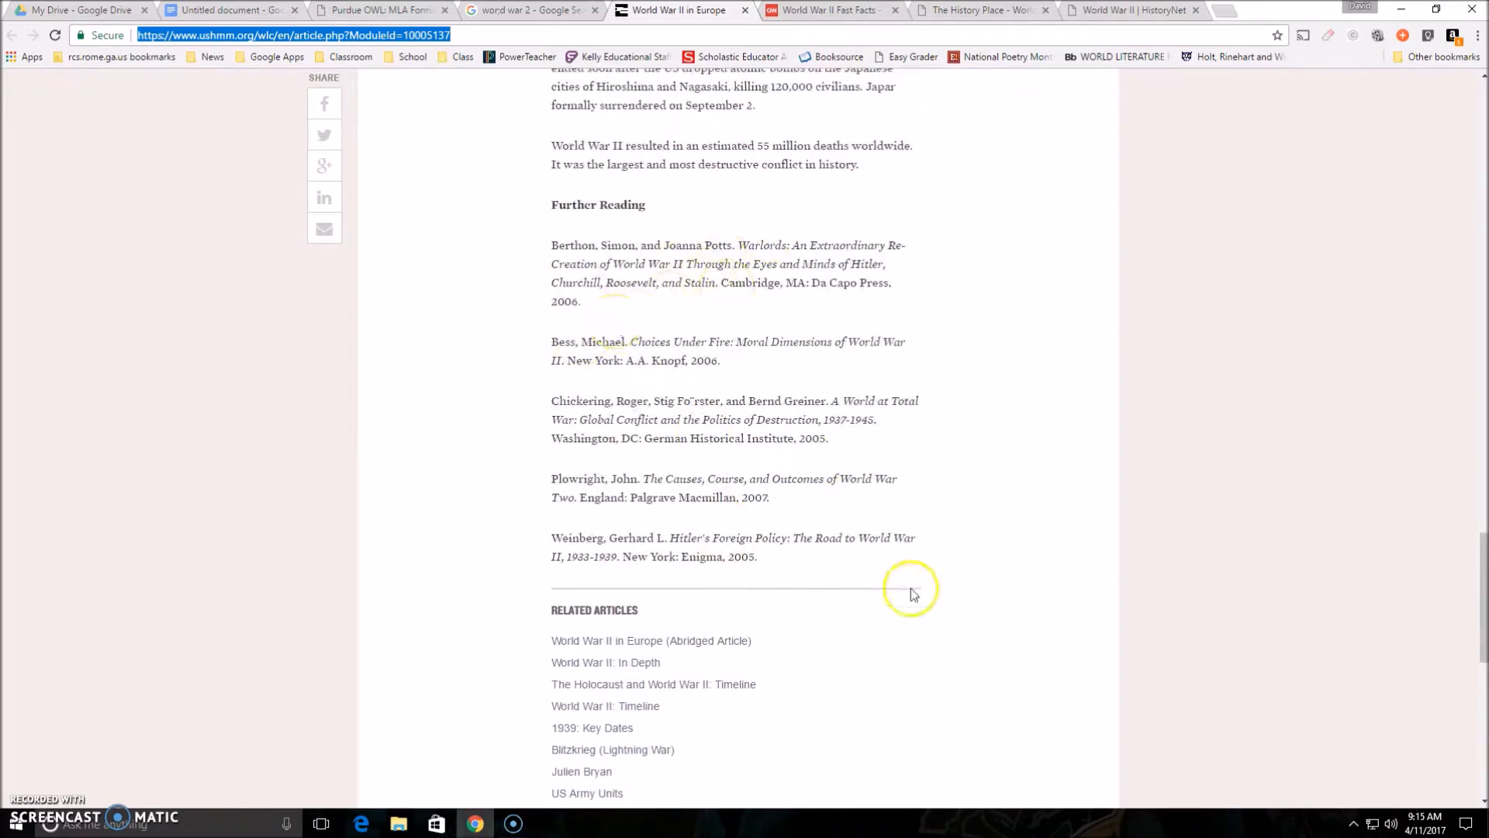
scroll(179, 565, up, 10)
scroll(178, 563, up, 20)
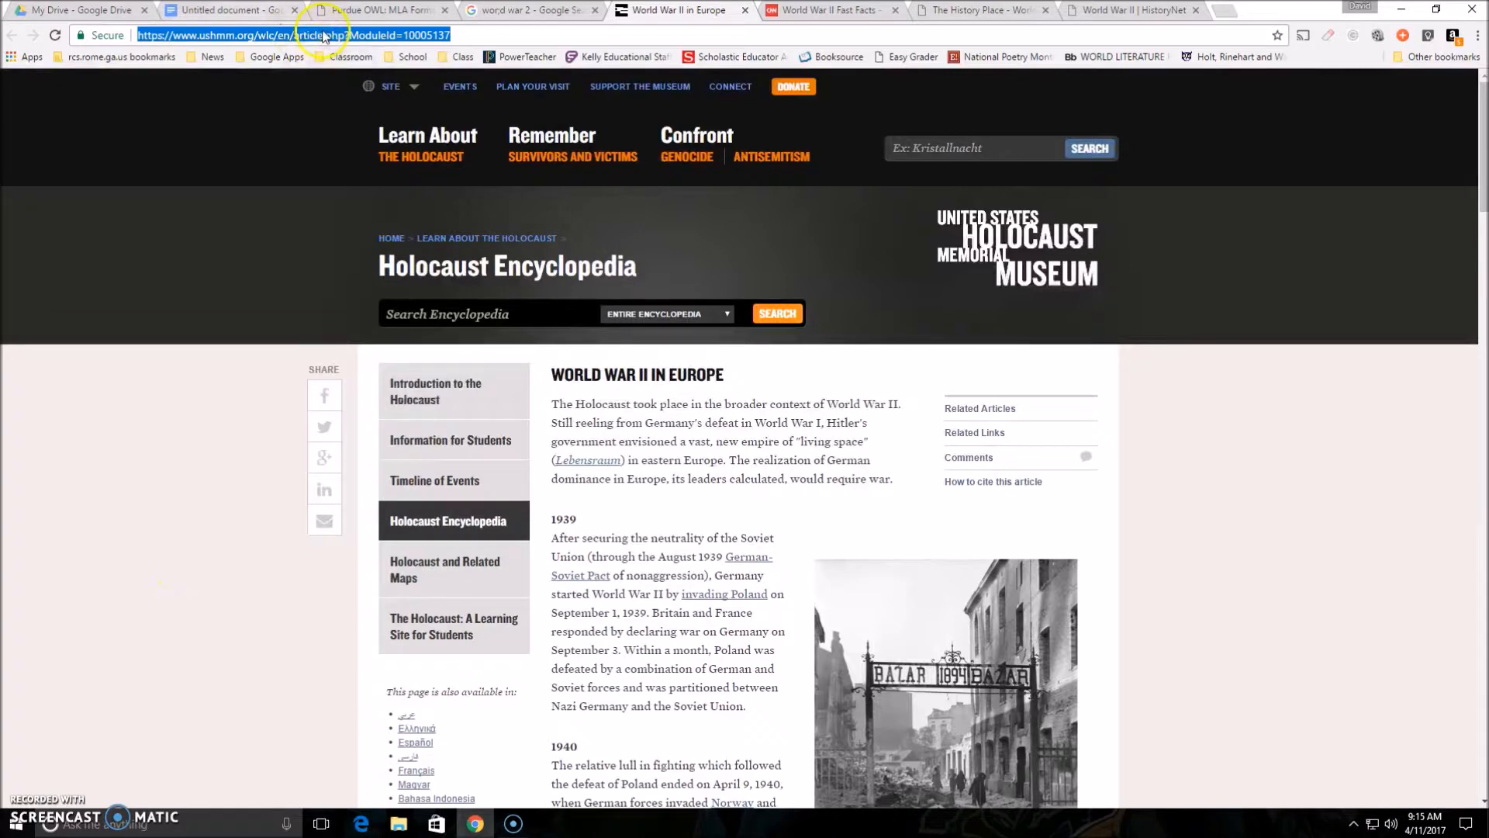
right_click(324, 38)
click(366, 80)
mouse_move(362, 90)
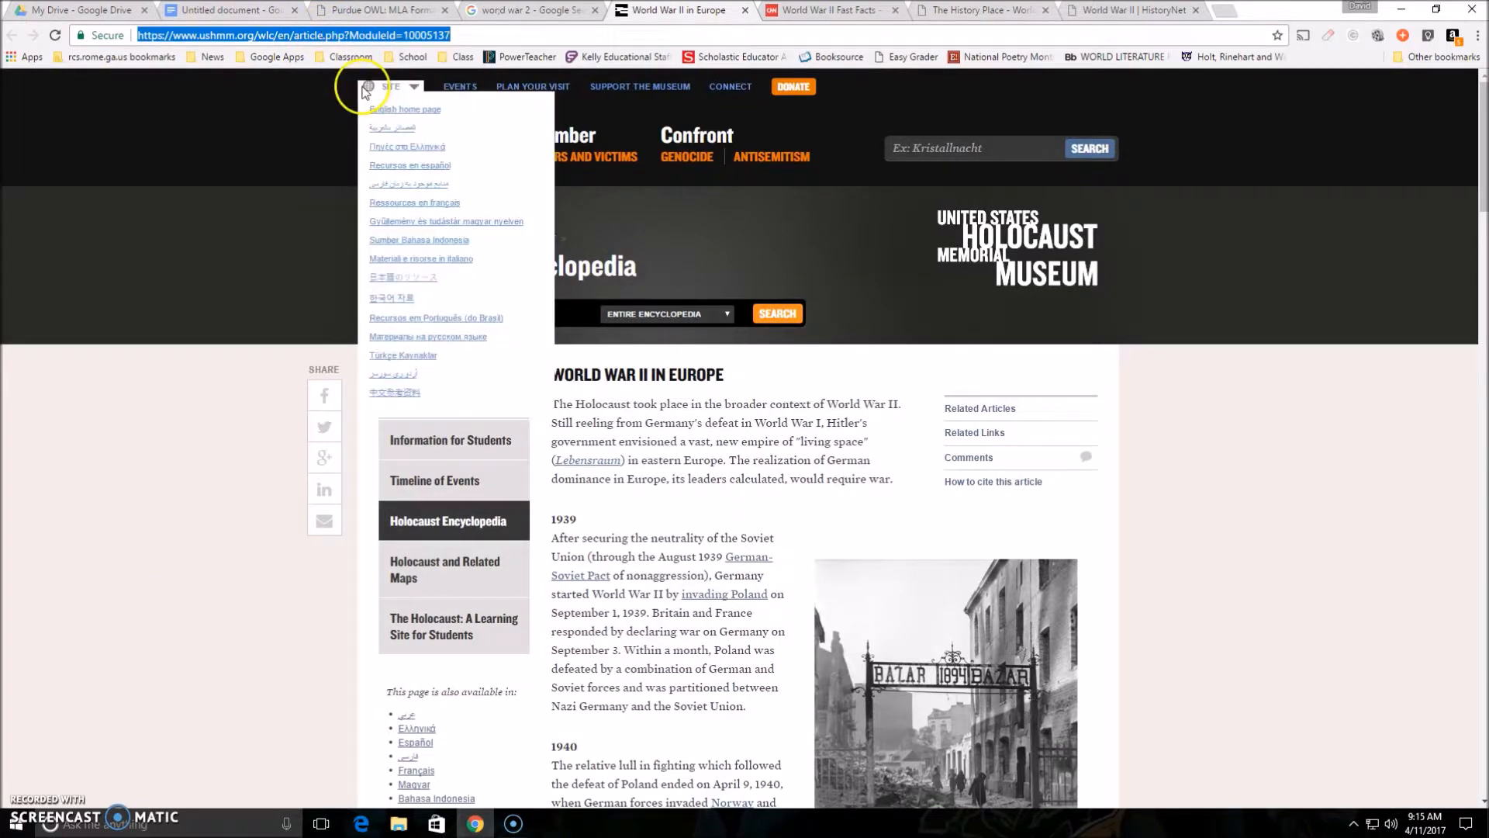
Cite the copied museum address in EasyBib using the "World War II in Europe" match and add the bibliography to the document
click(201, 11)
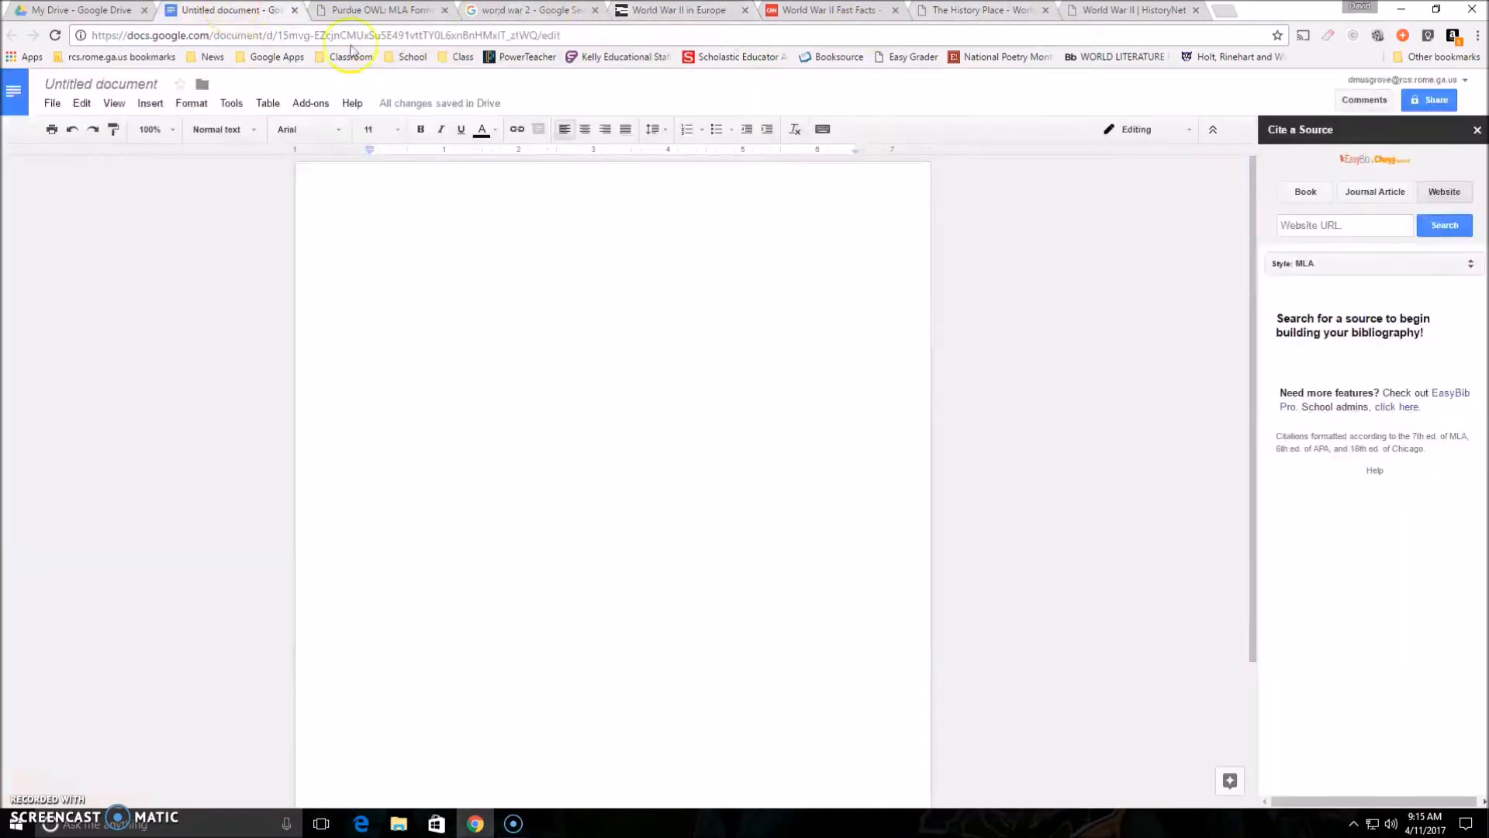
right_click(1324, 227)
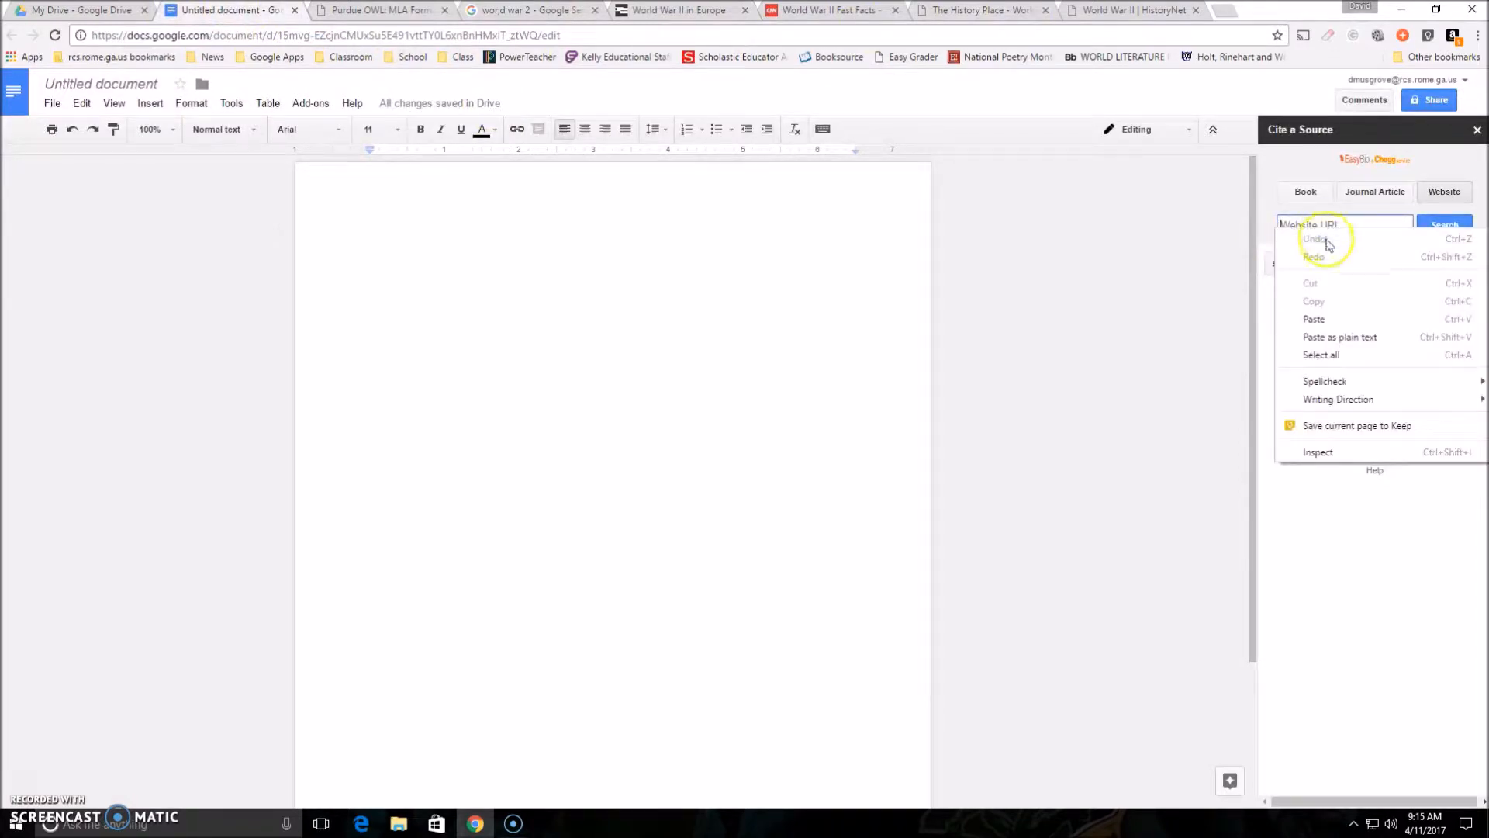
click(1339, 324)
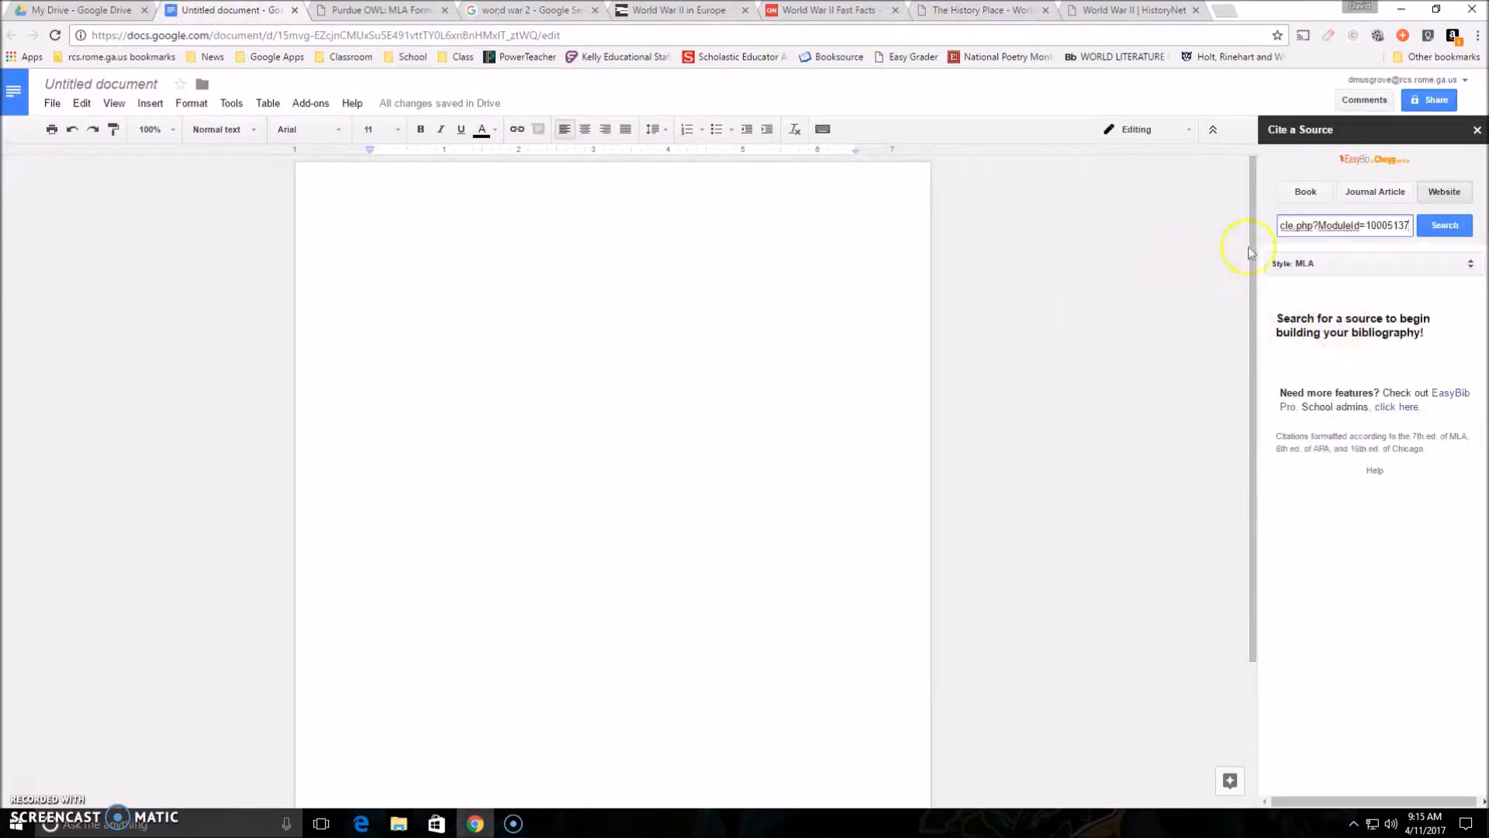
click(1440, 225)
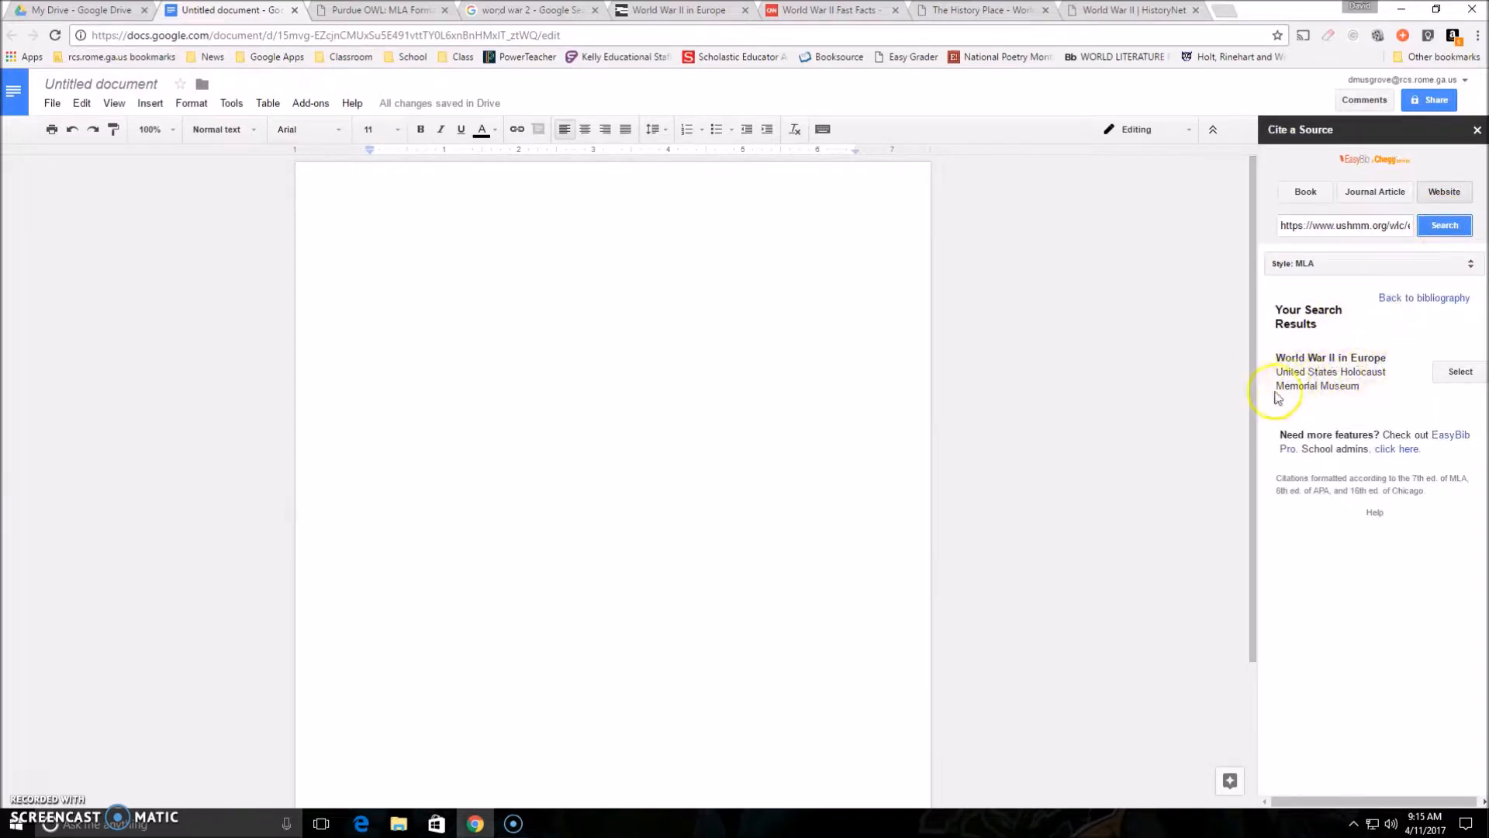
click(1457, 380)
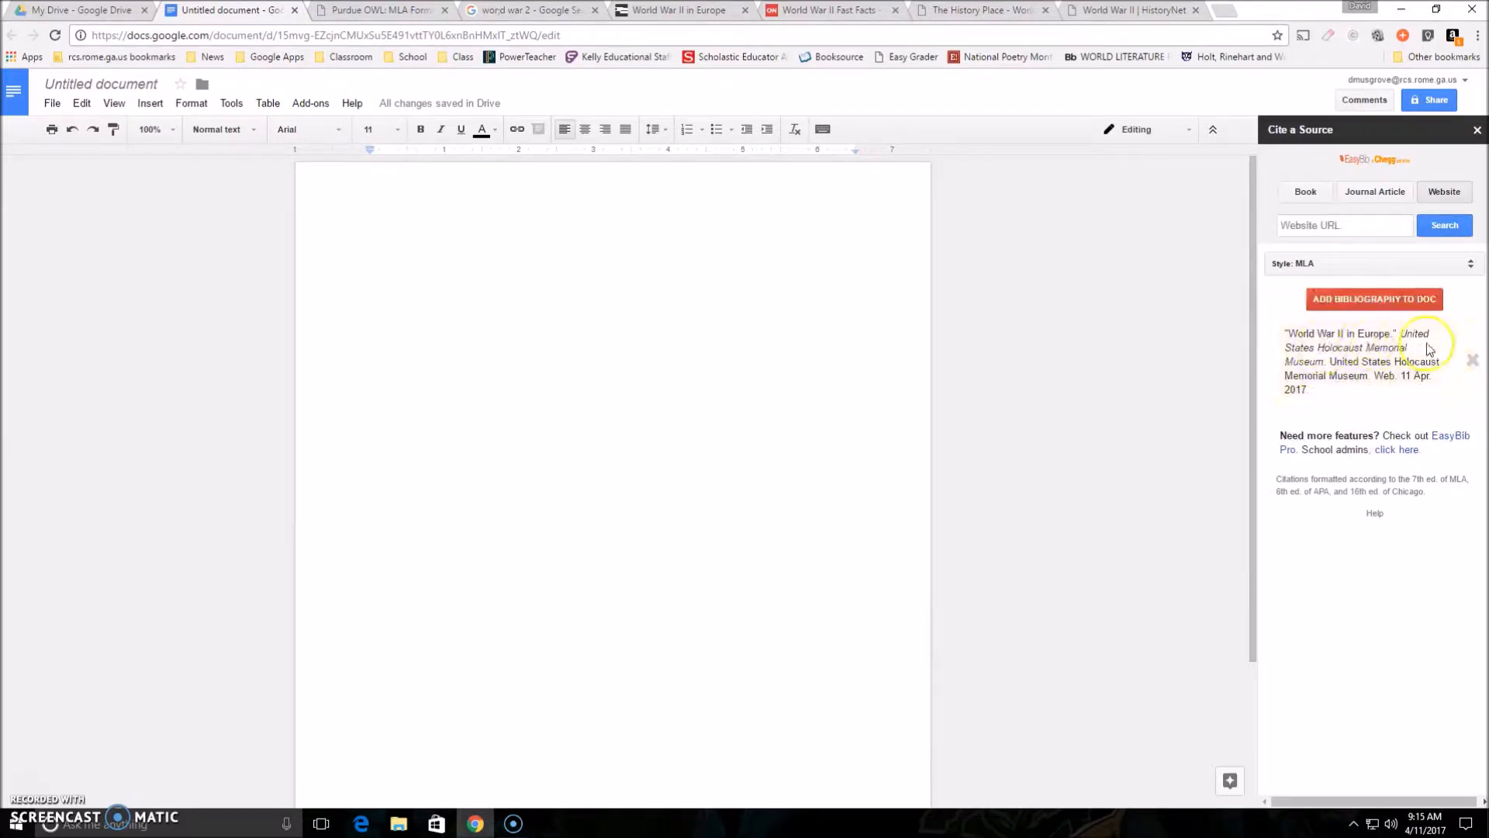
click(1350, 304)
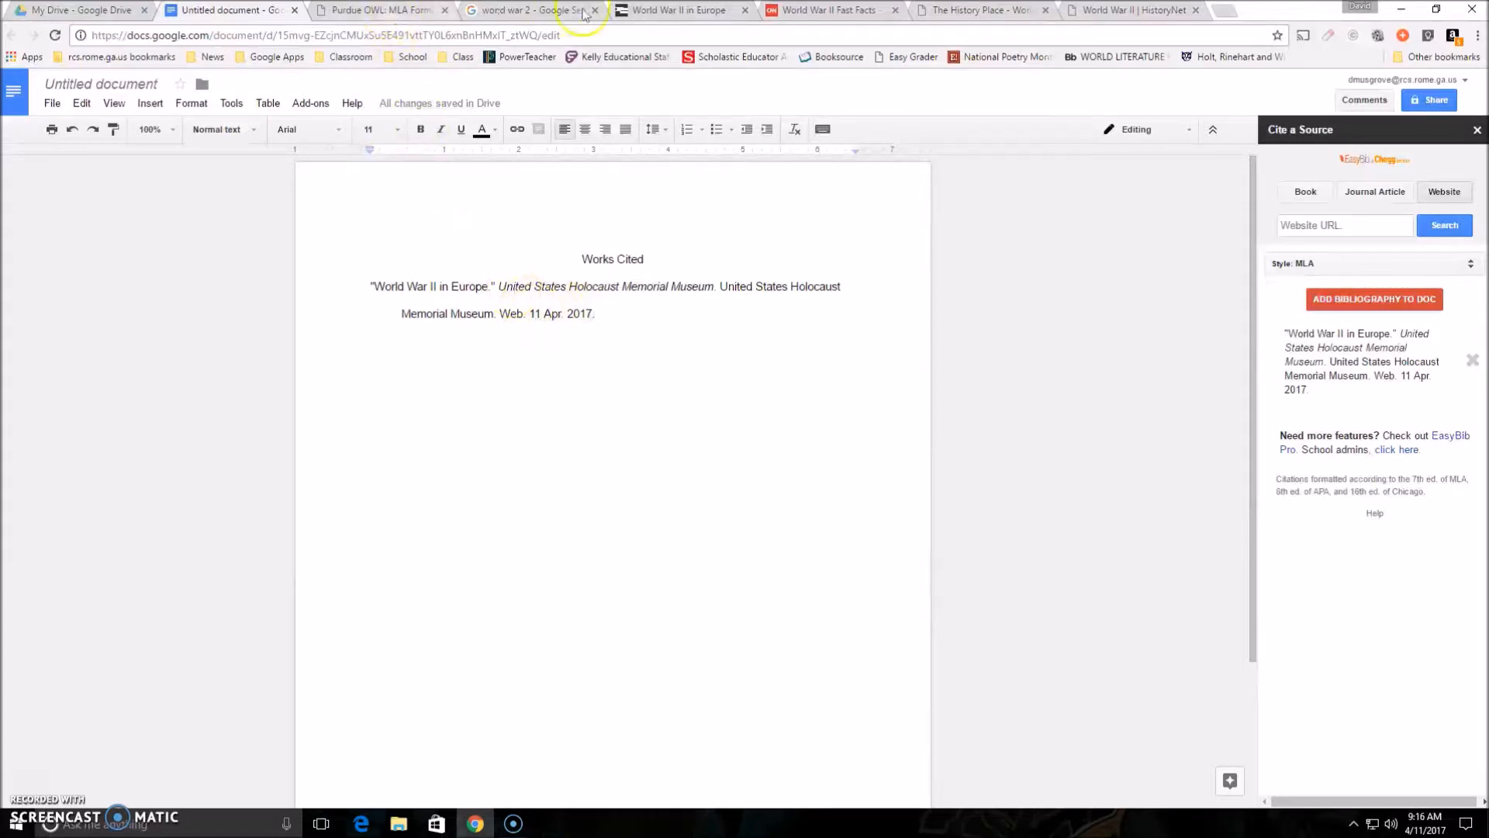
Skim CNN's "World War II Fast Facts" article and copy its web address
click(825, 11)
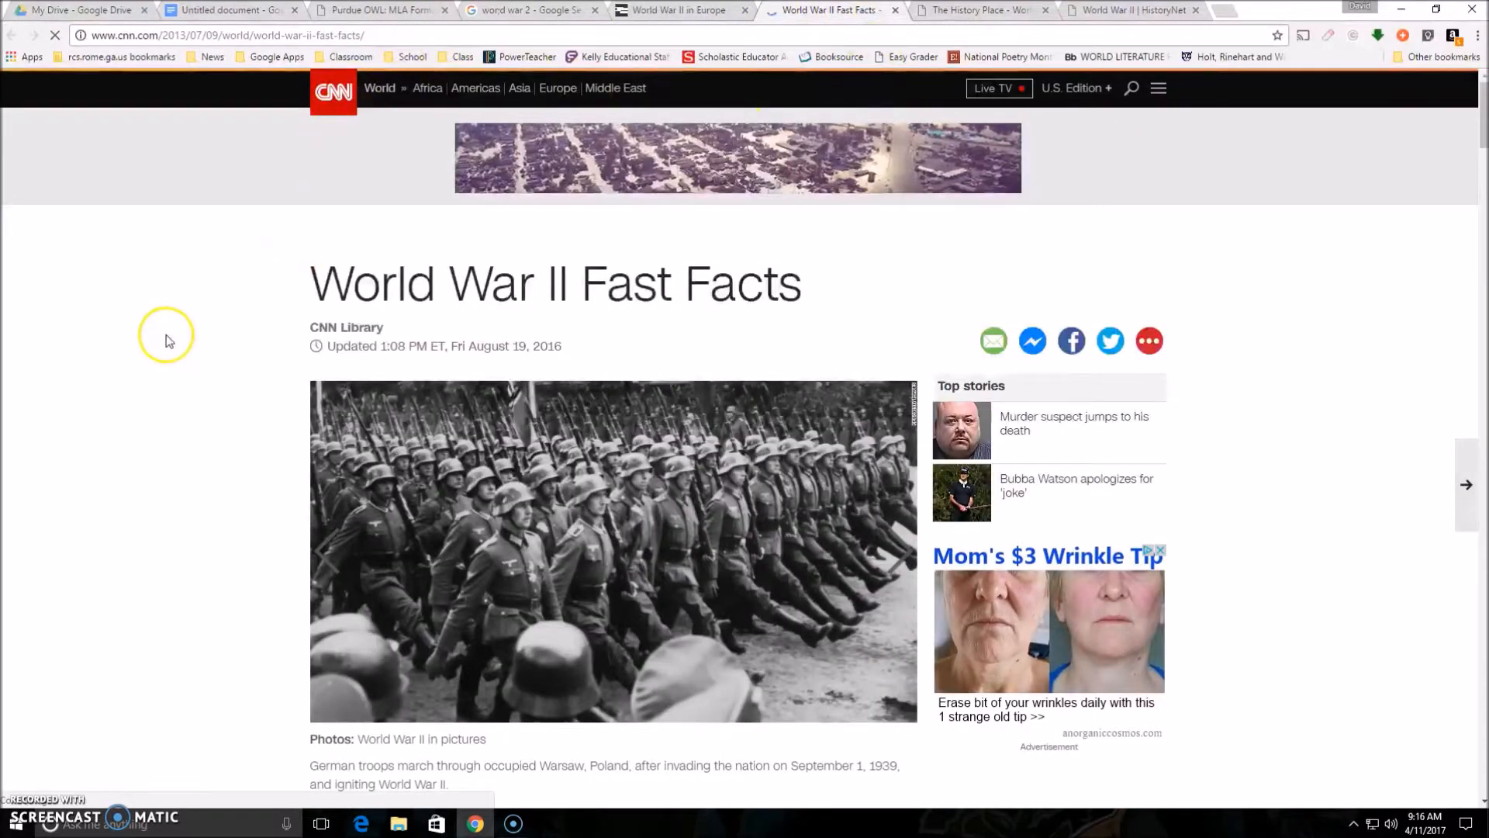
scroll(166, 335, down, 7)
scroll(166, 335, down, 13)
scroll(166, 335, up, 13)
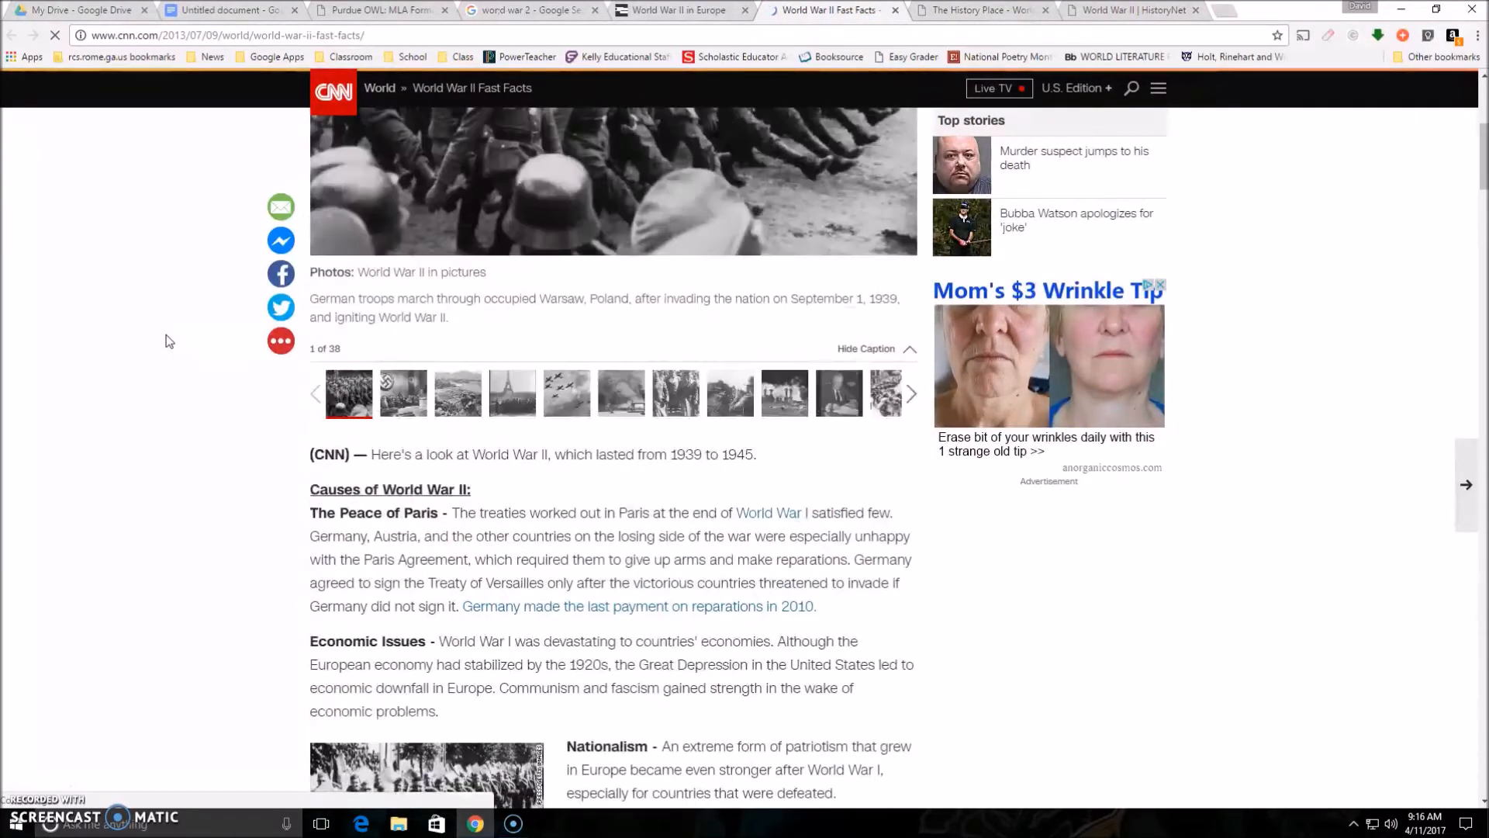
scroll(166, 341, up, 7)
click(190, 35)
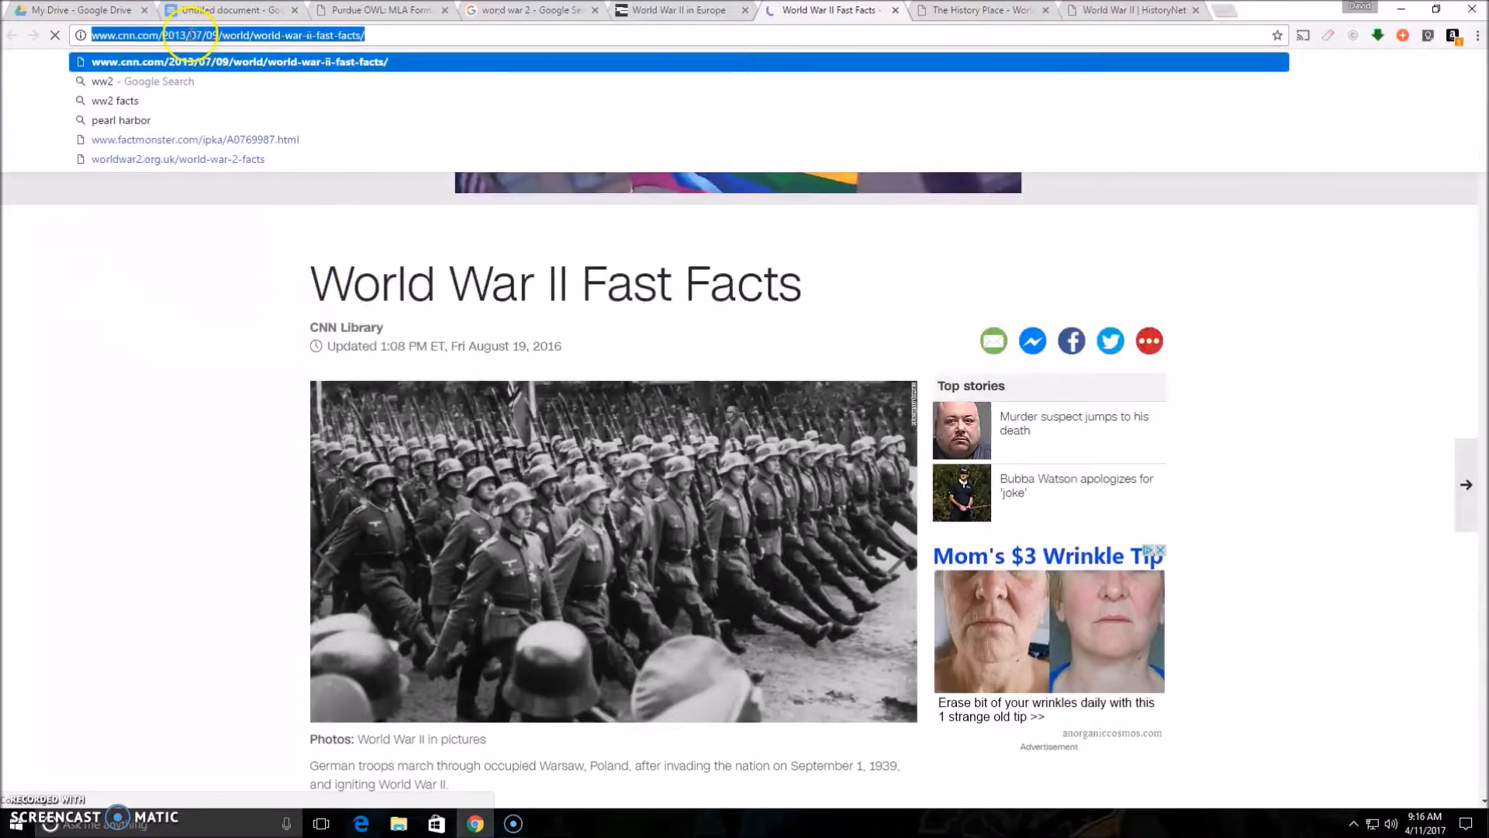
right_click(190, 34)
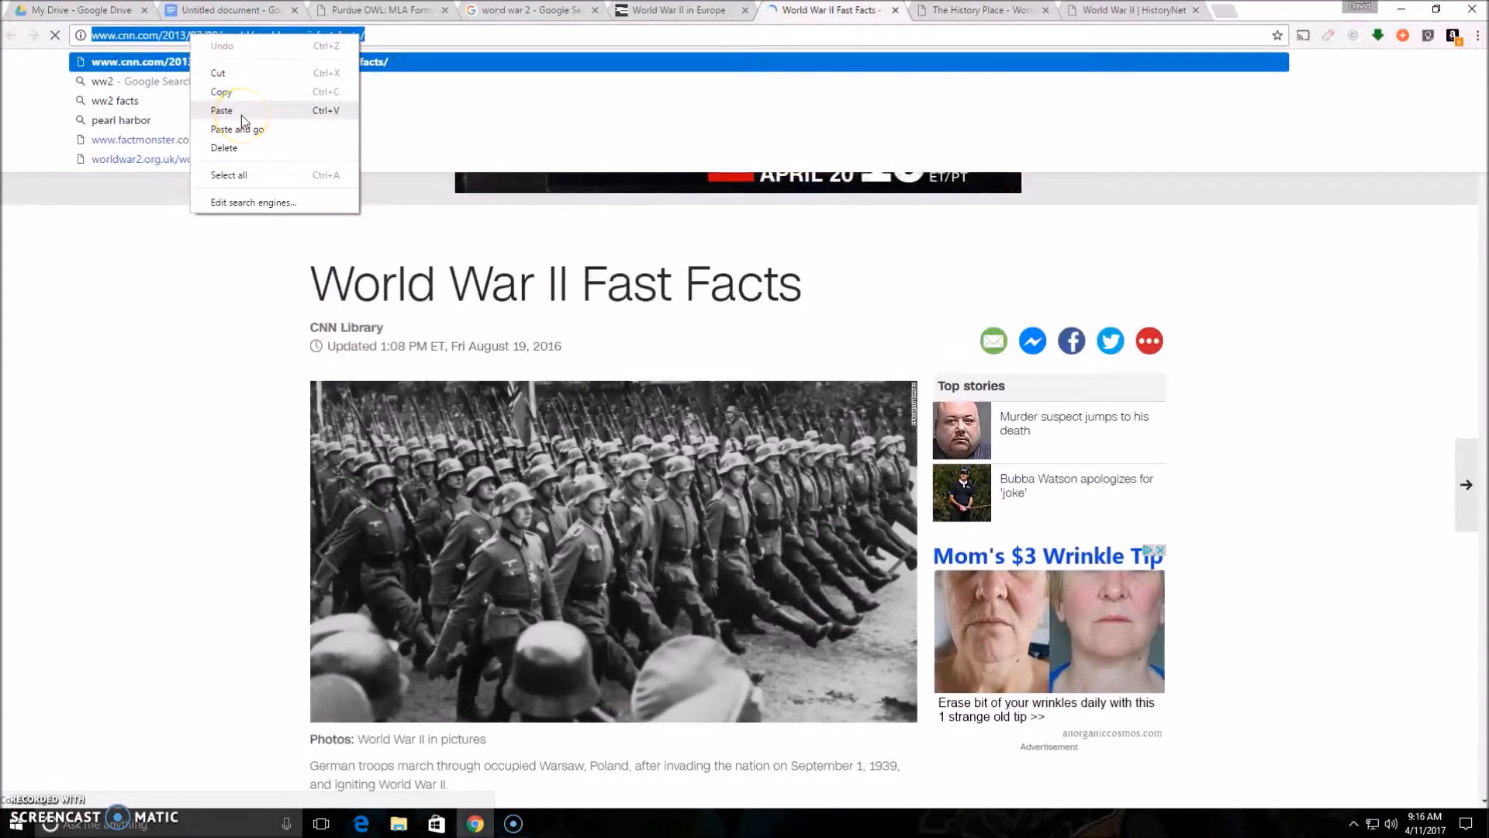
click(222, 91)
Cite the copied CNN address in EasyBib using the "World War II Fast Facts" match and update the bibliography in the document
click(233, 10)
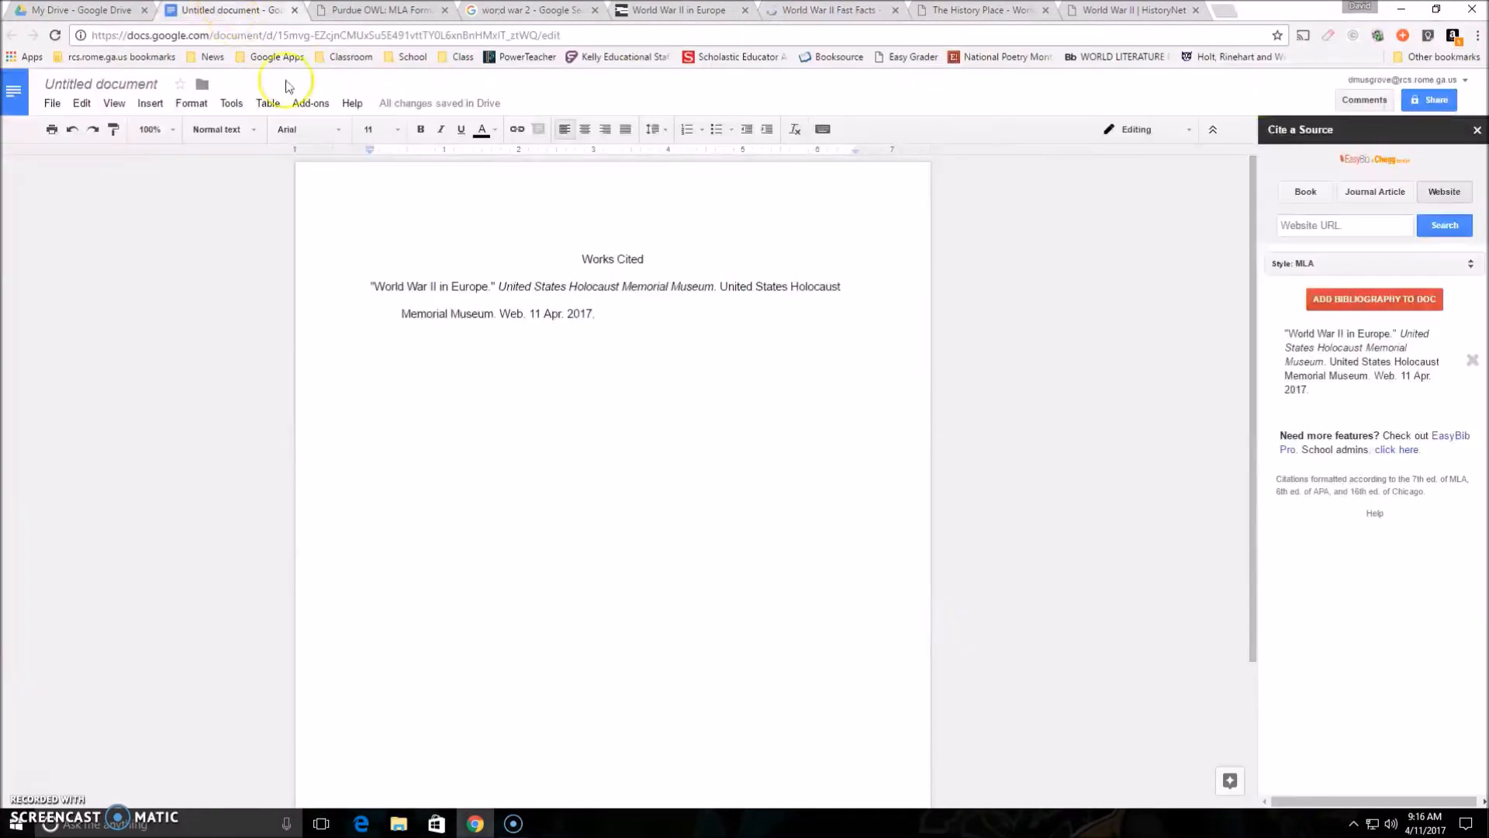
right_click(1351, 225)
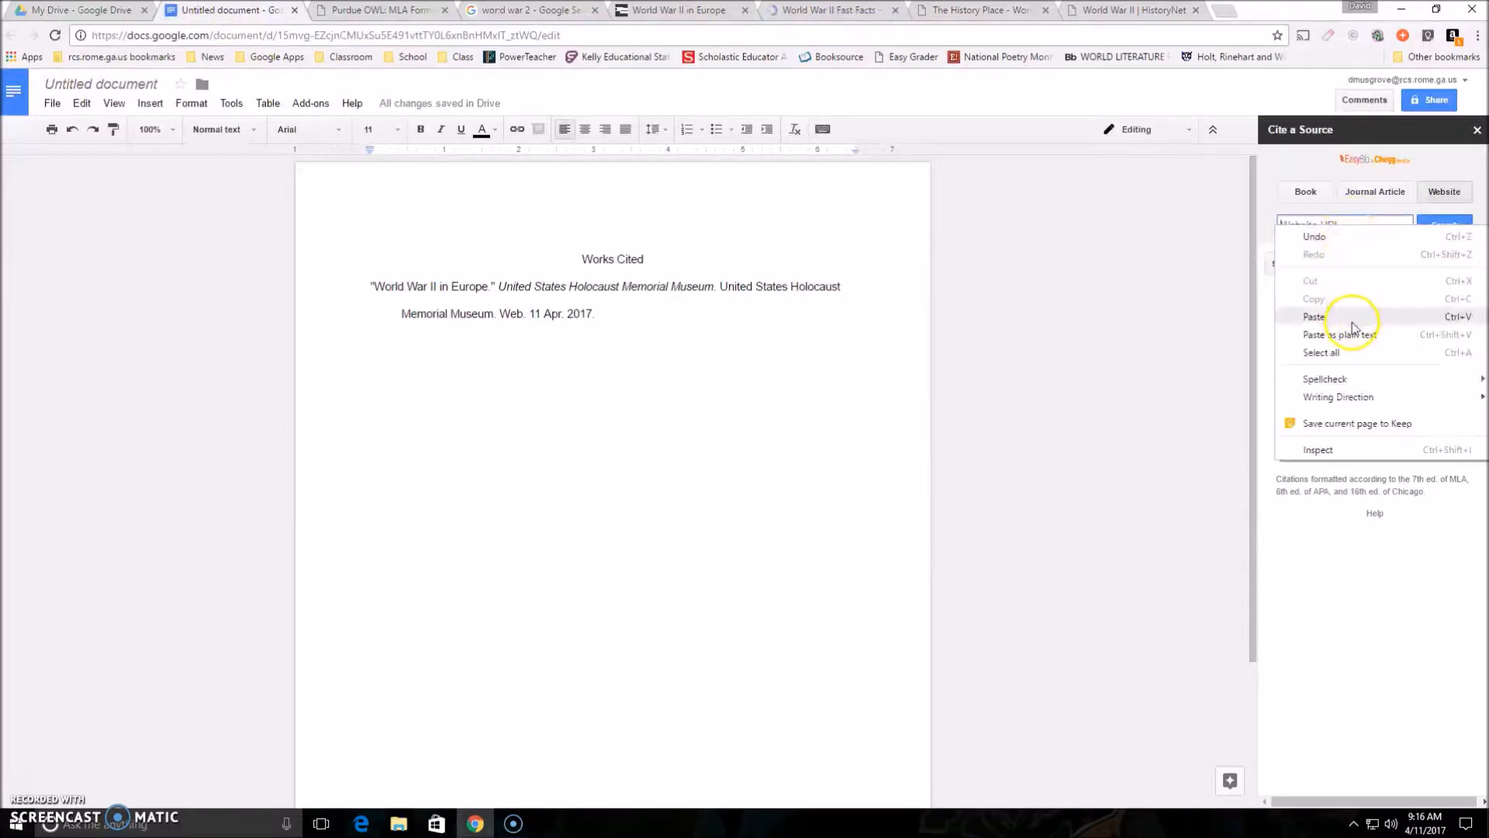
click(1328, 316)
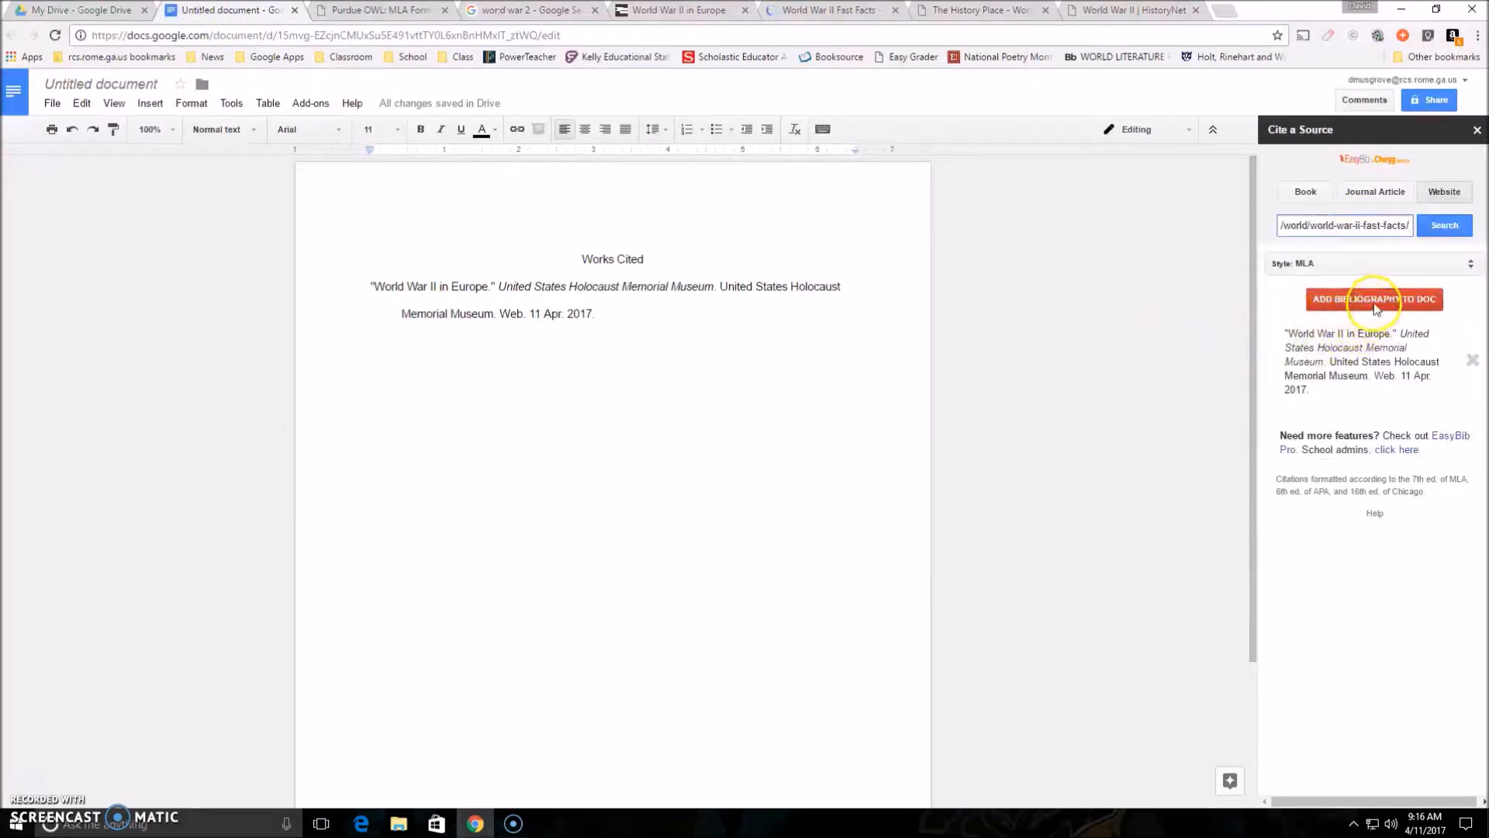
click(1444, 225)
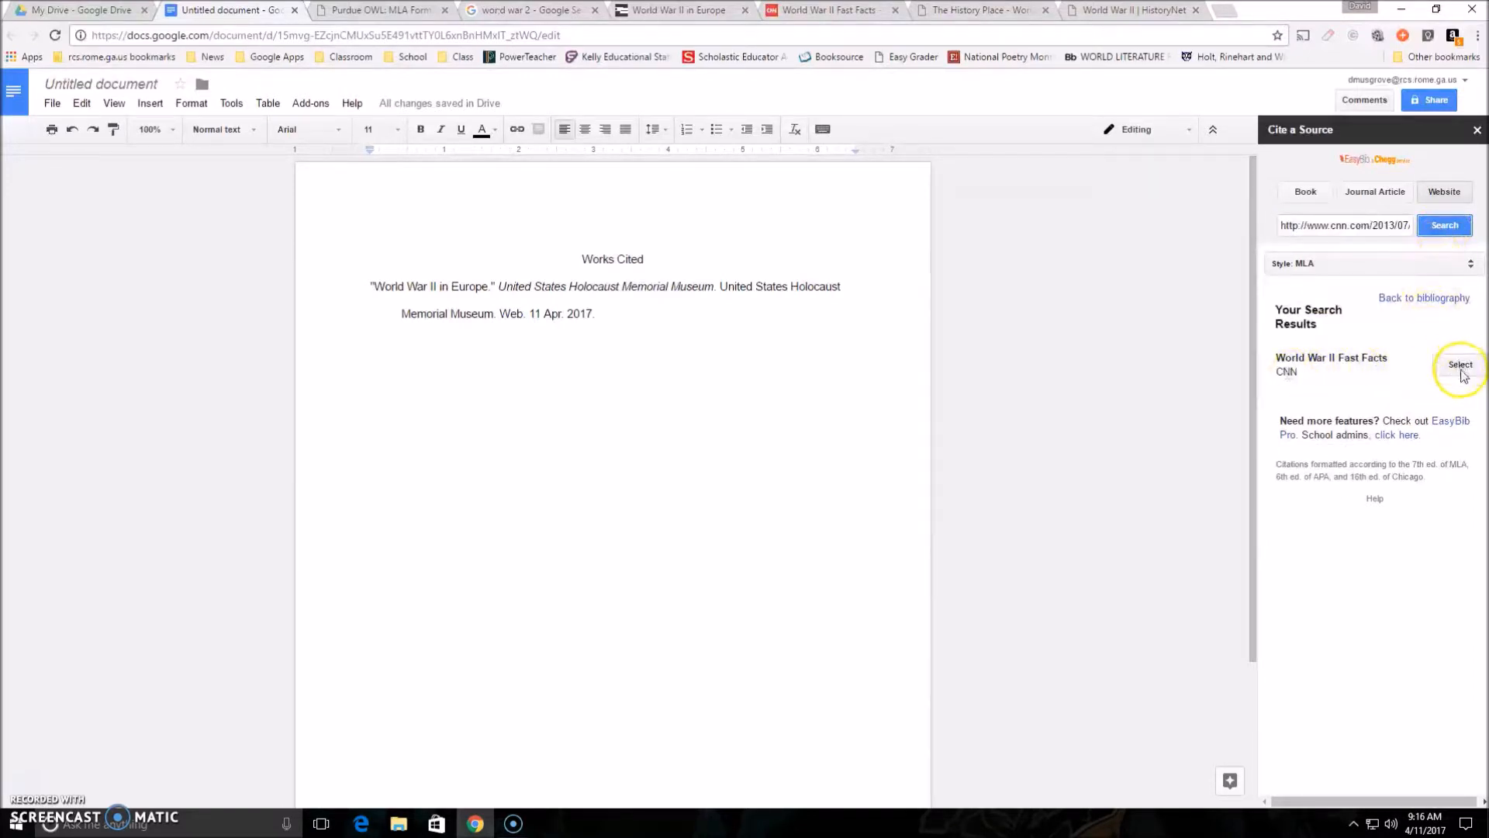
click(1461, 367)
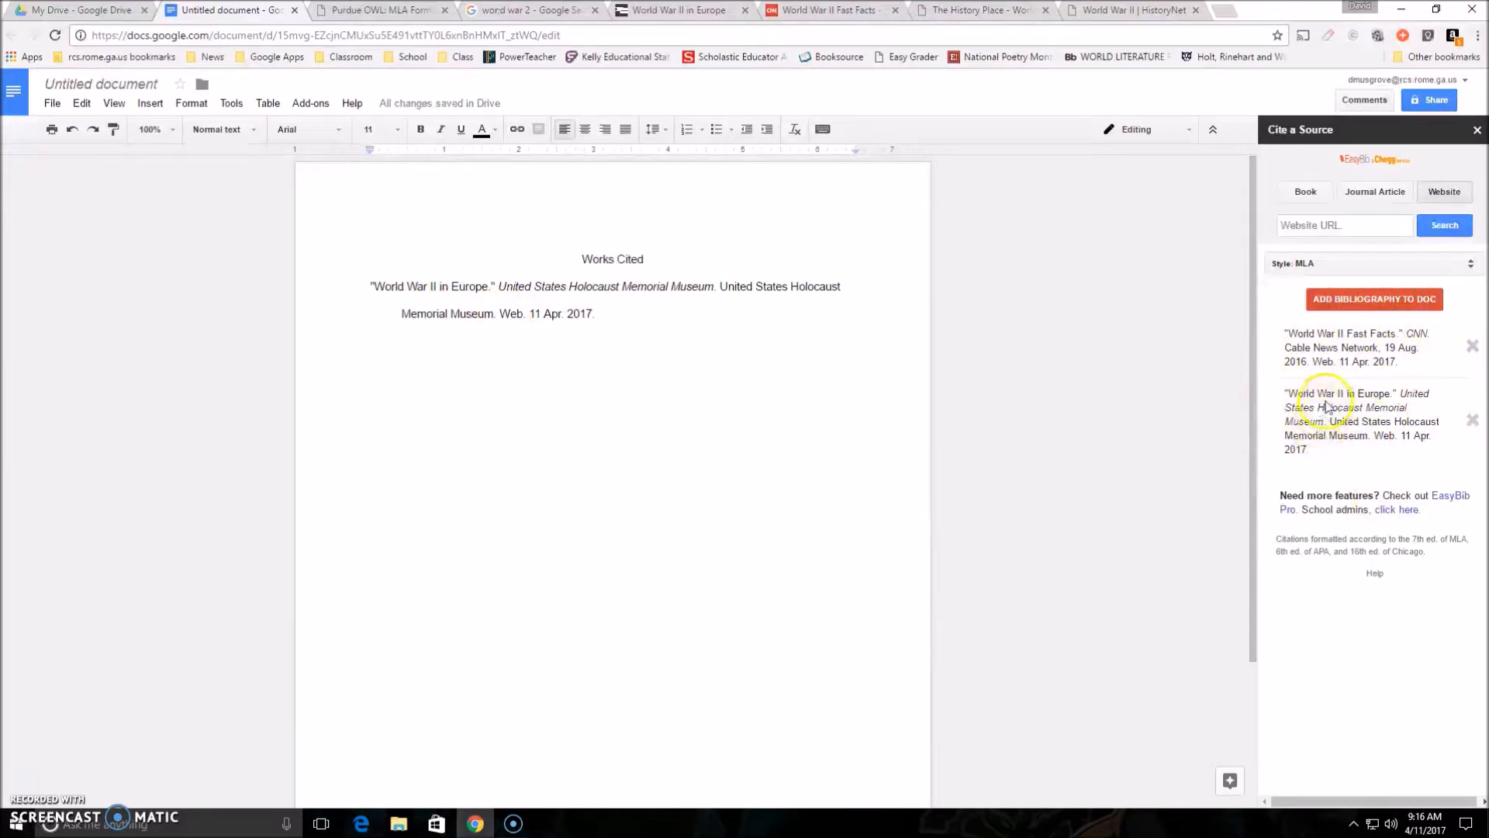
click(1364, 298)
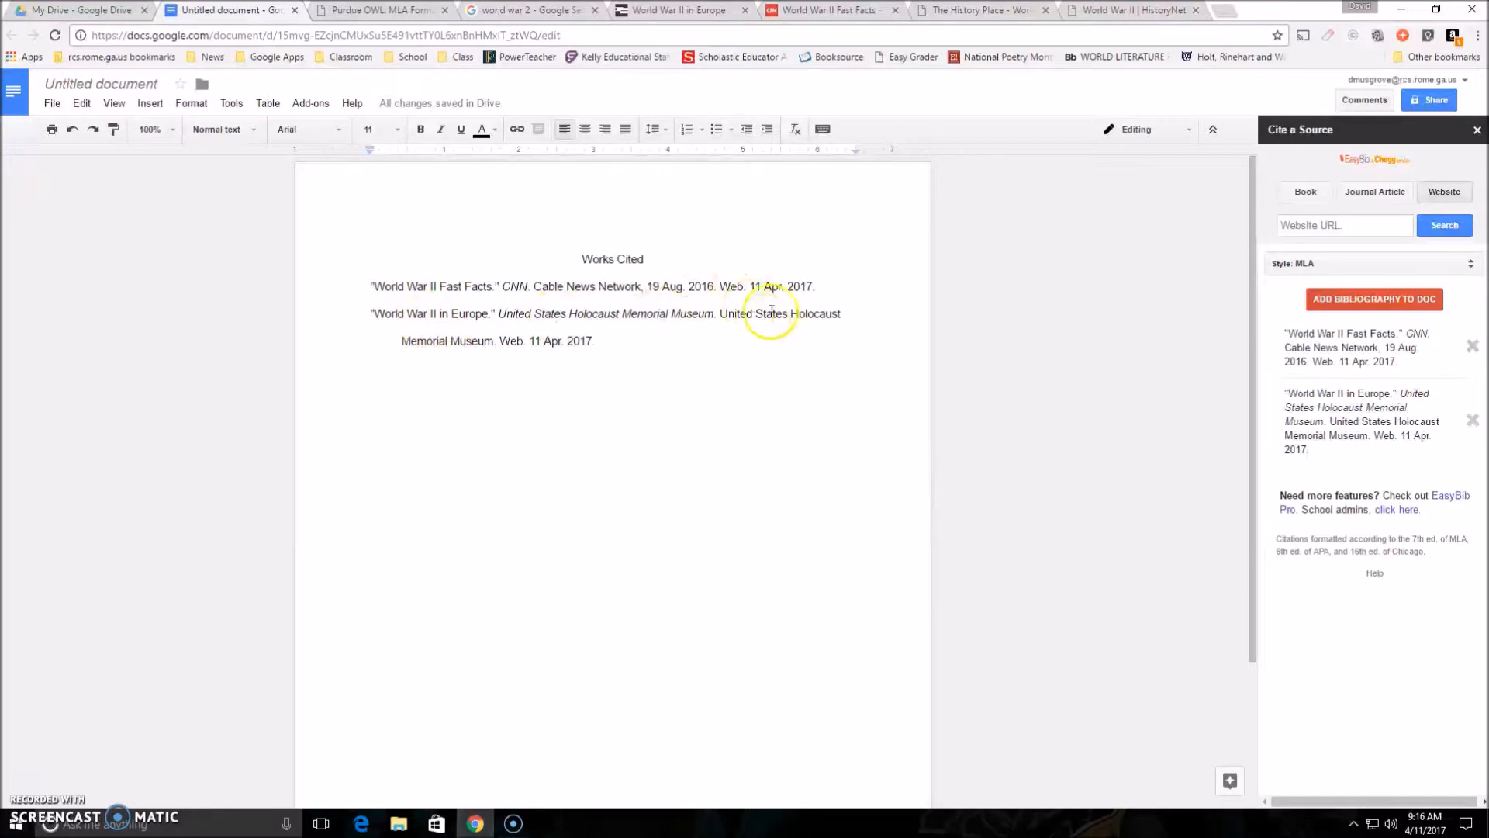
Skim The History Place's World War II in Europe timeline and copy the page's web address
click(978, 13)
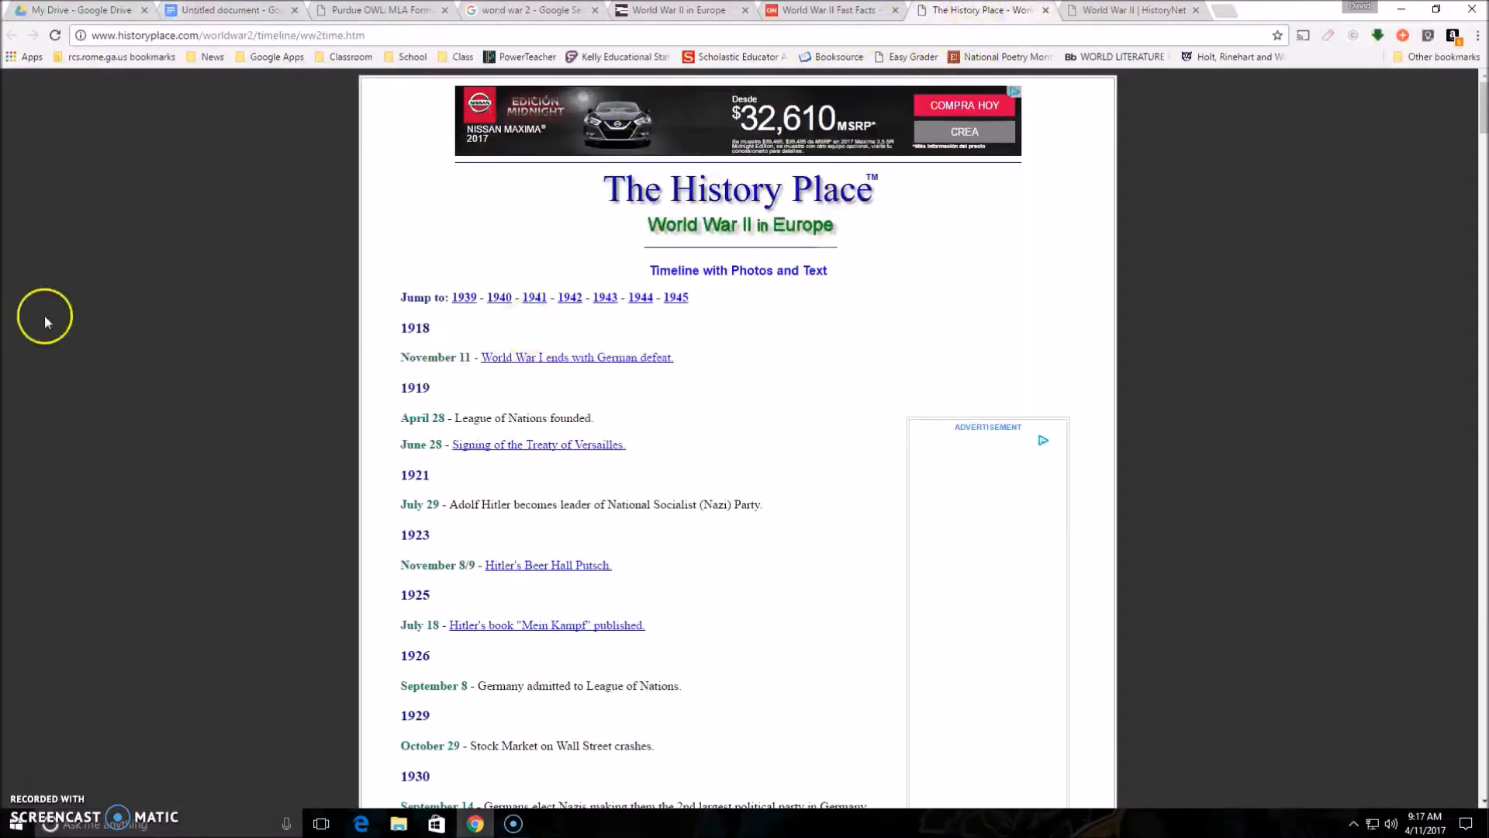
scroll(532, 406, down, 10)
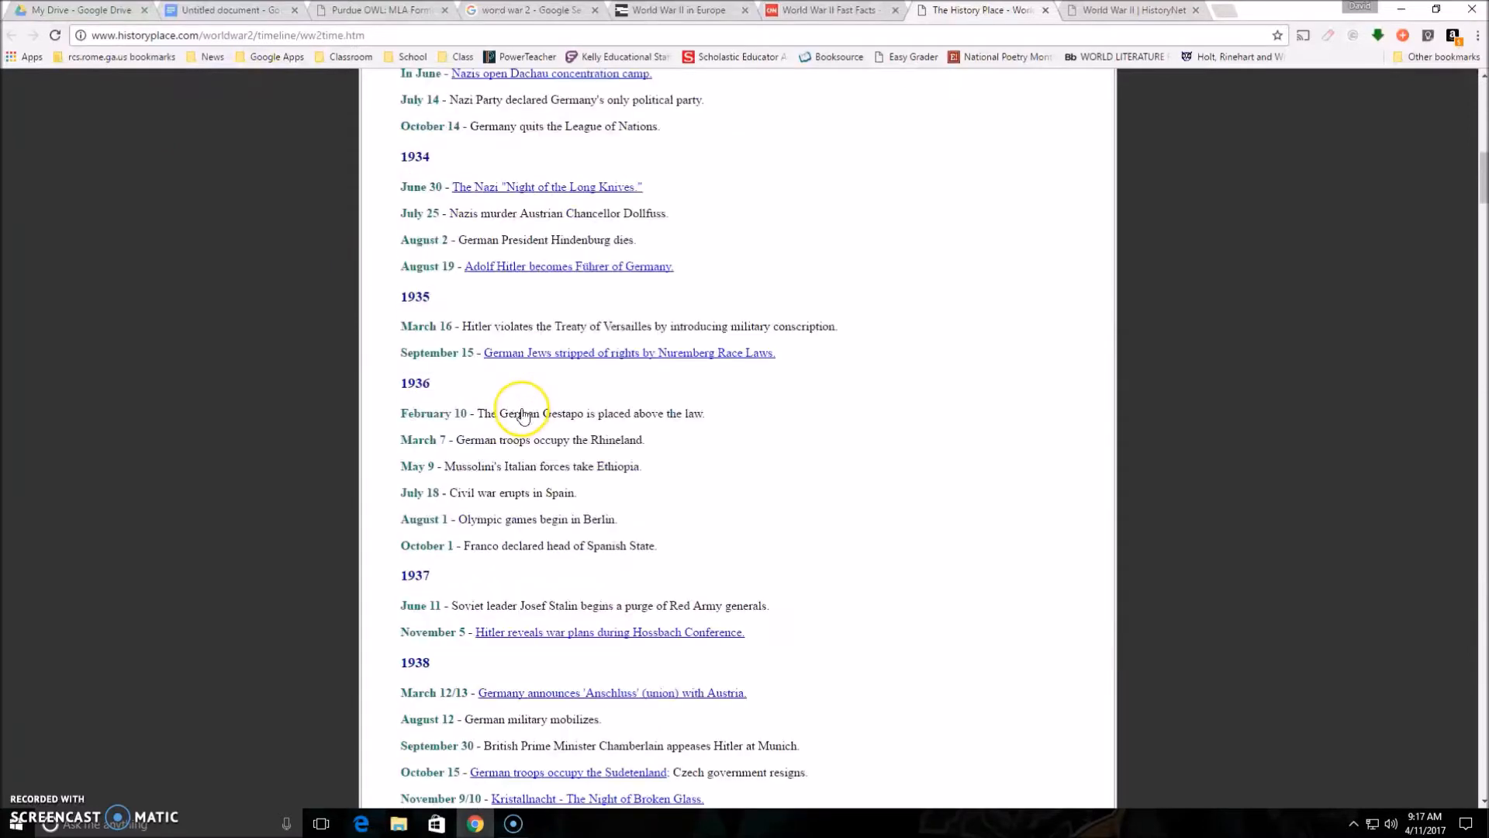
scroll(522, 403, down, 6)
scroll(522, 411, down, 6)
scroll(496, 392, up, 6)
scroll(495, 389, up, 6)
click(235, 36)
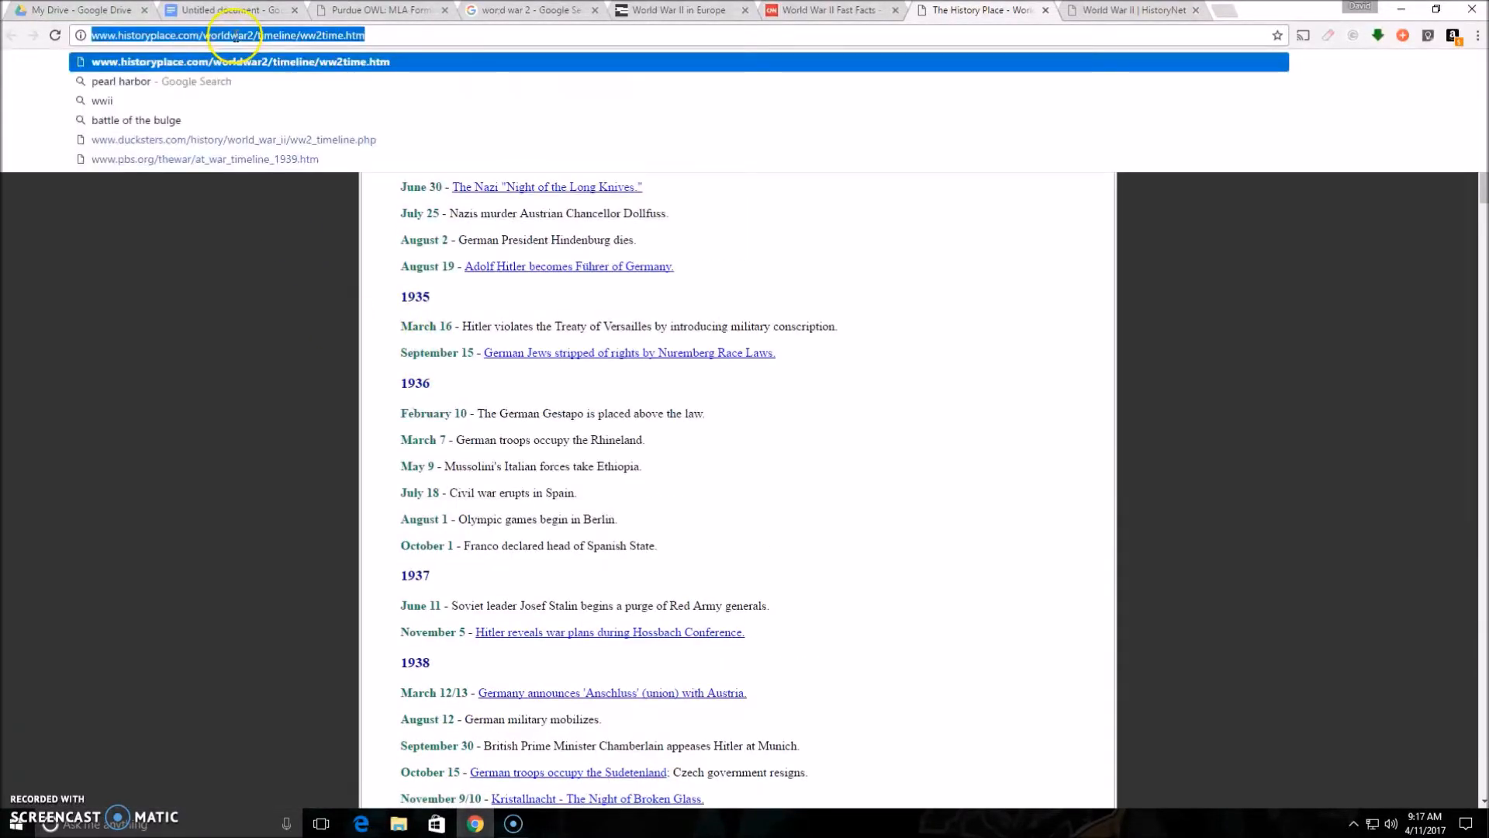
right_click(237, 40)
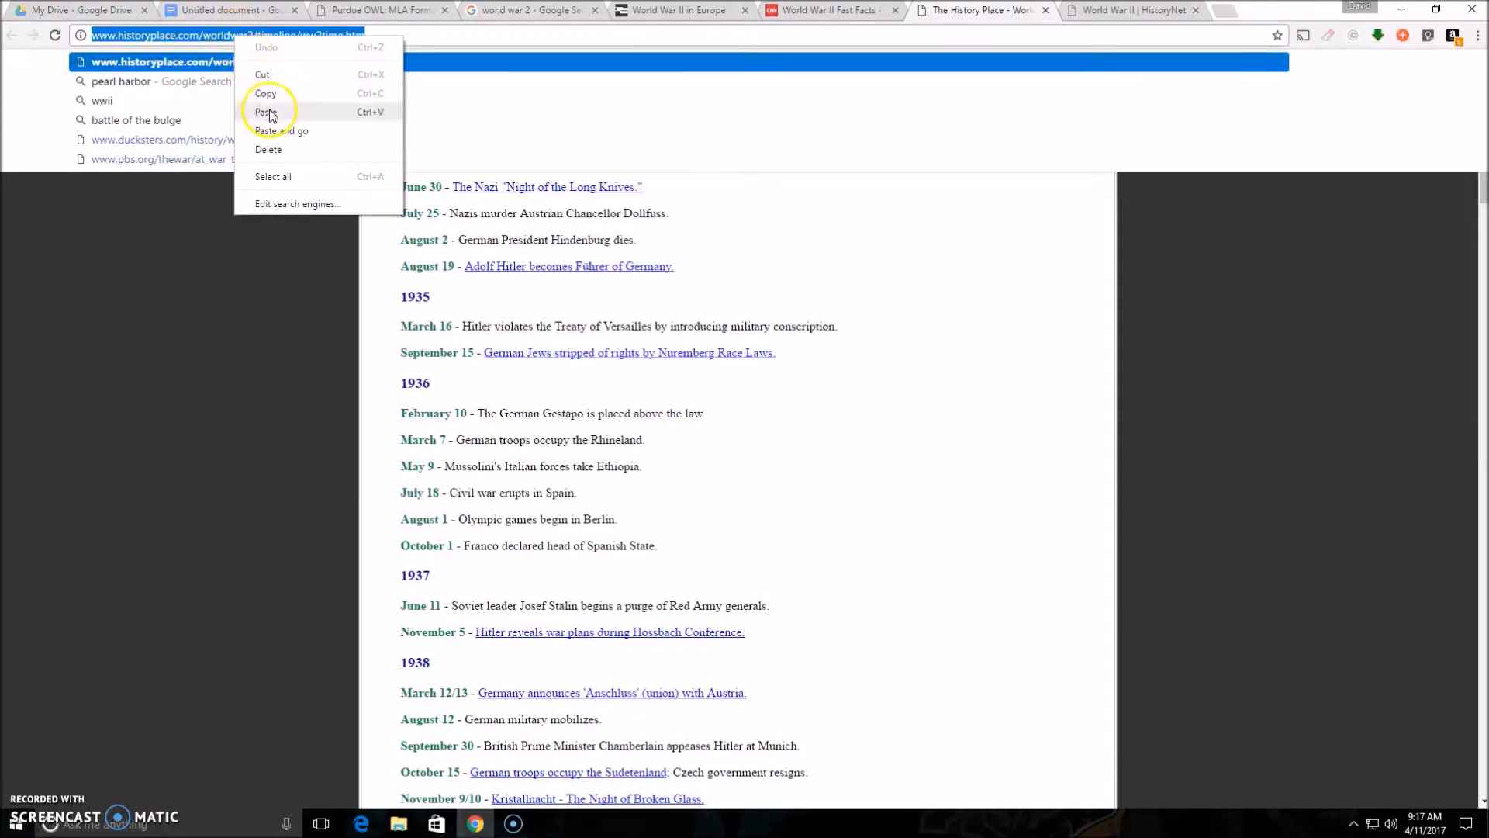
click(266, 94)
Look up the copied History Place address in EasyBib and add the "World War II in Europe Timeline" match to the citation list
click(245, 9)
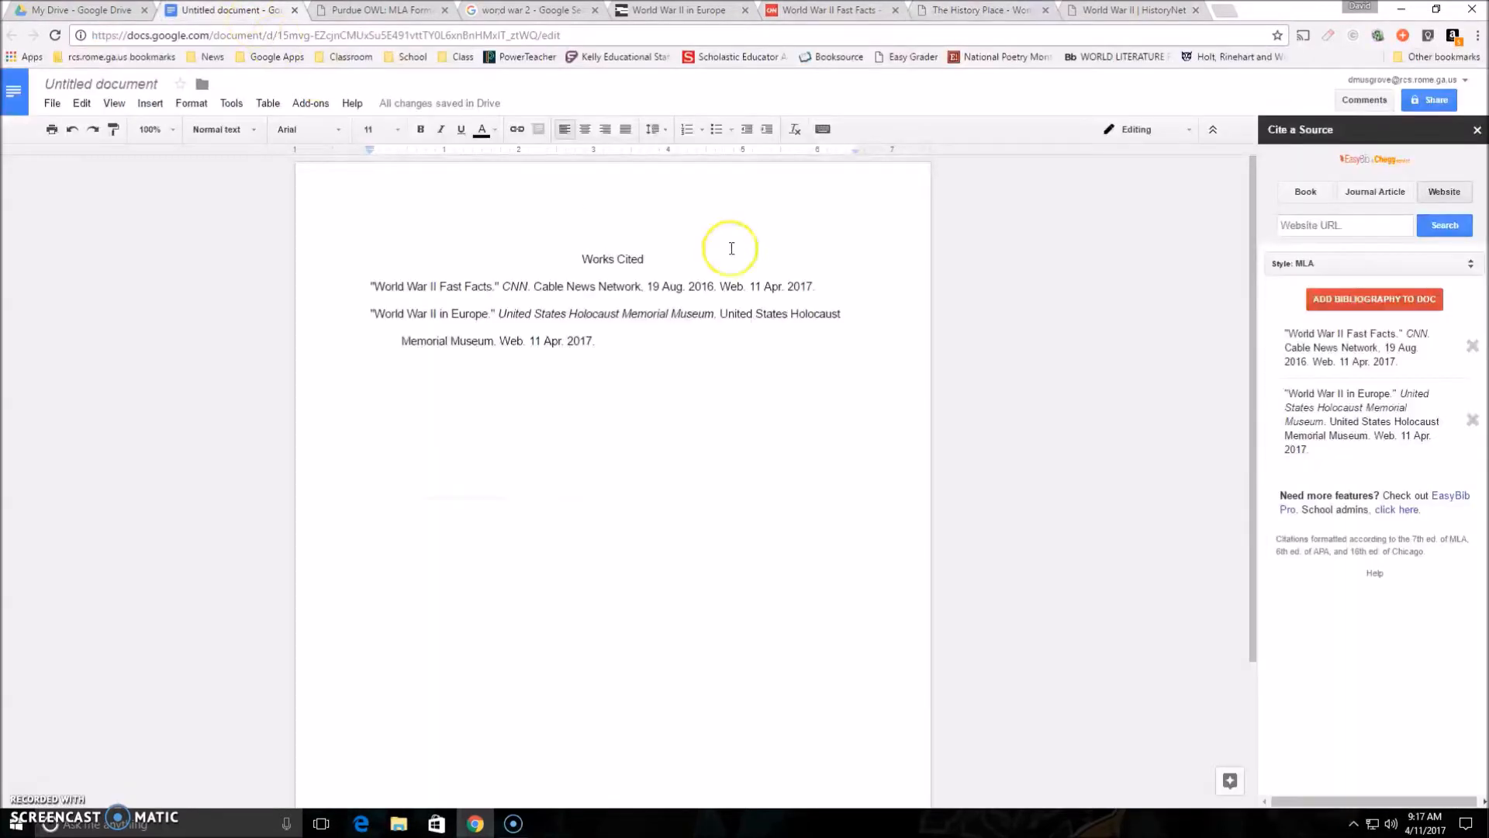
right_click(1356, 223)
click(1372, 317)
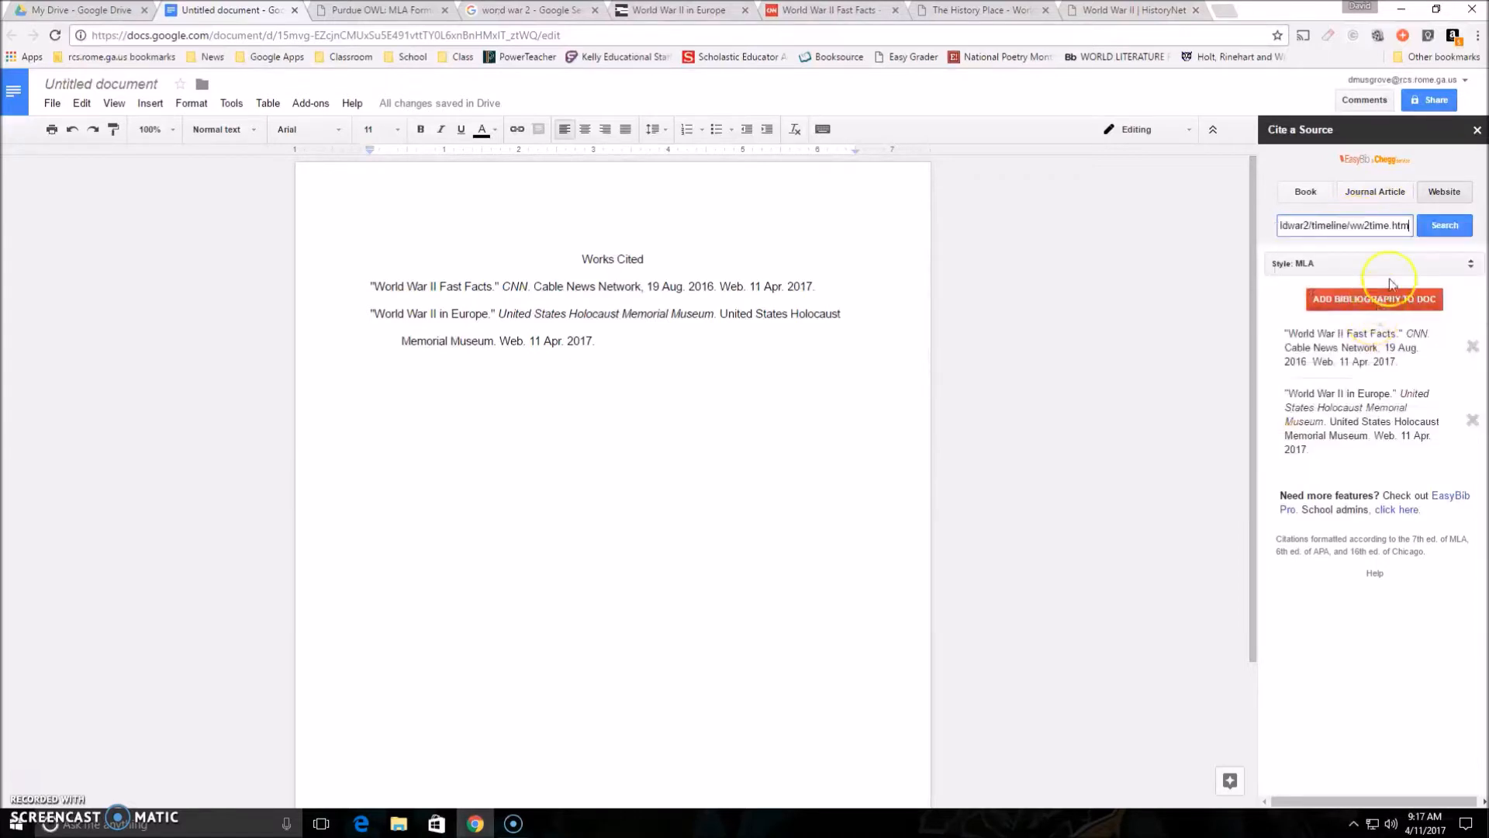
click(1444, 226)
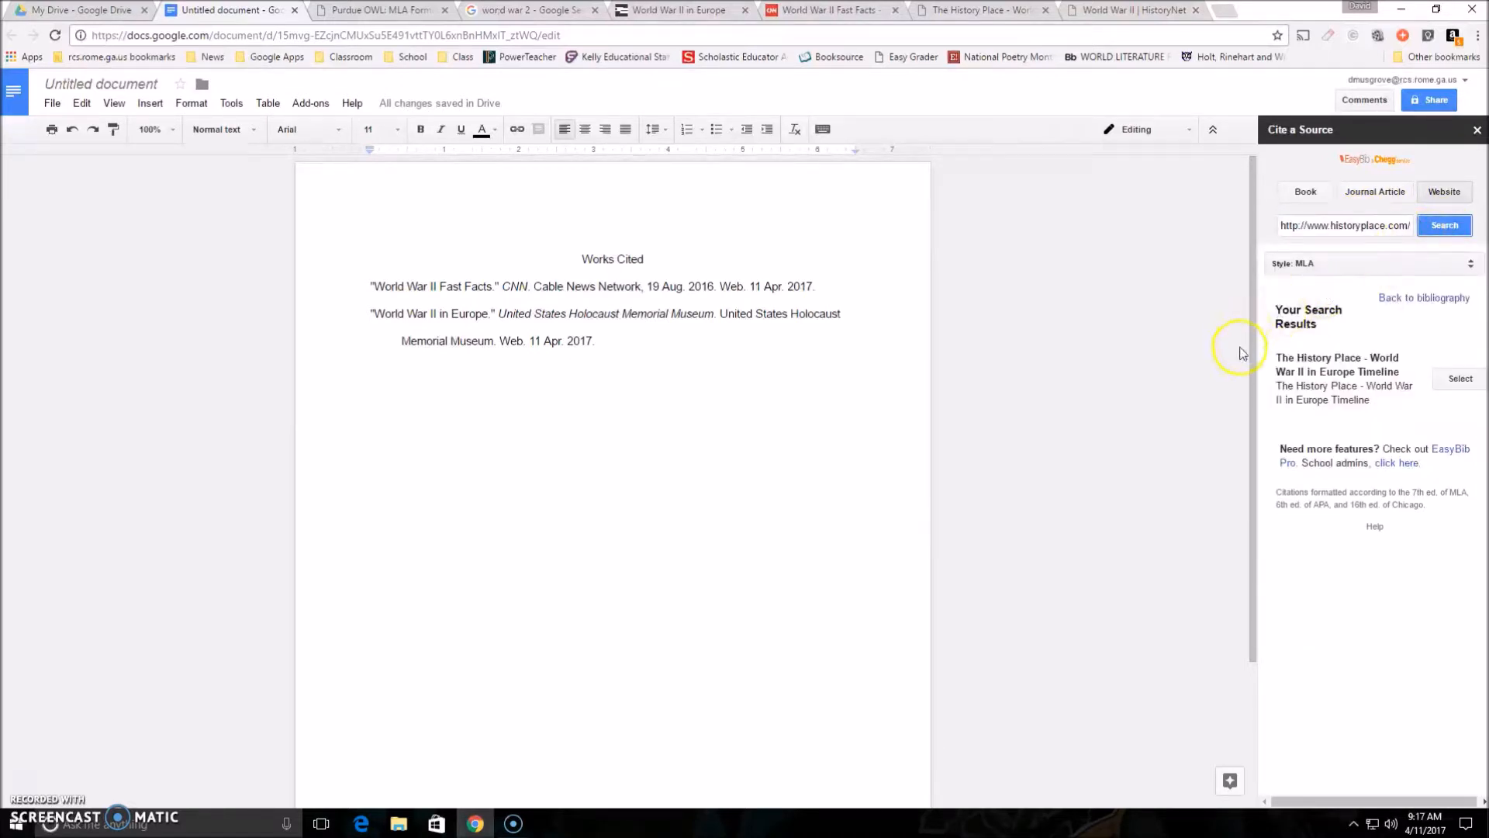
click(1463, 381)
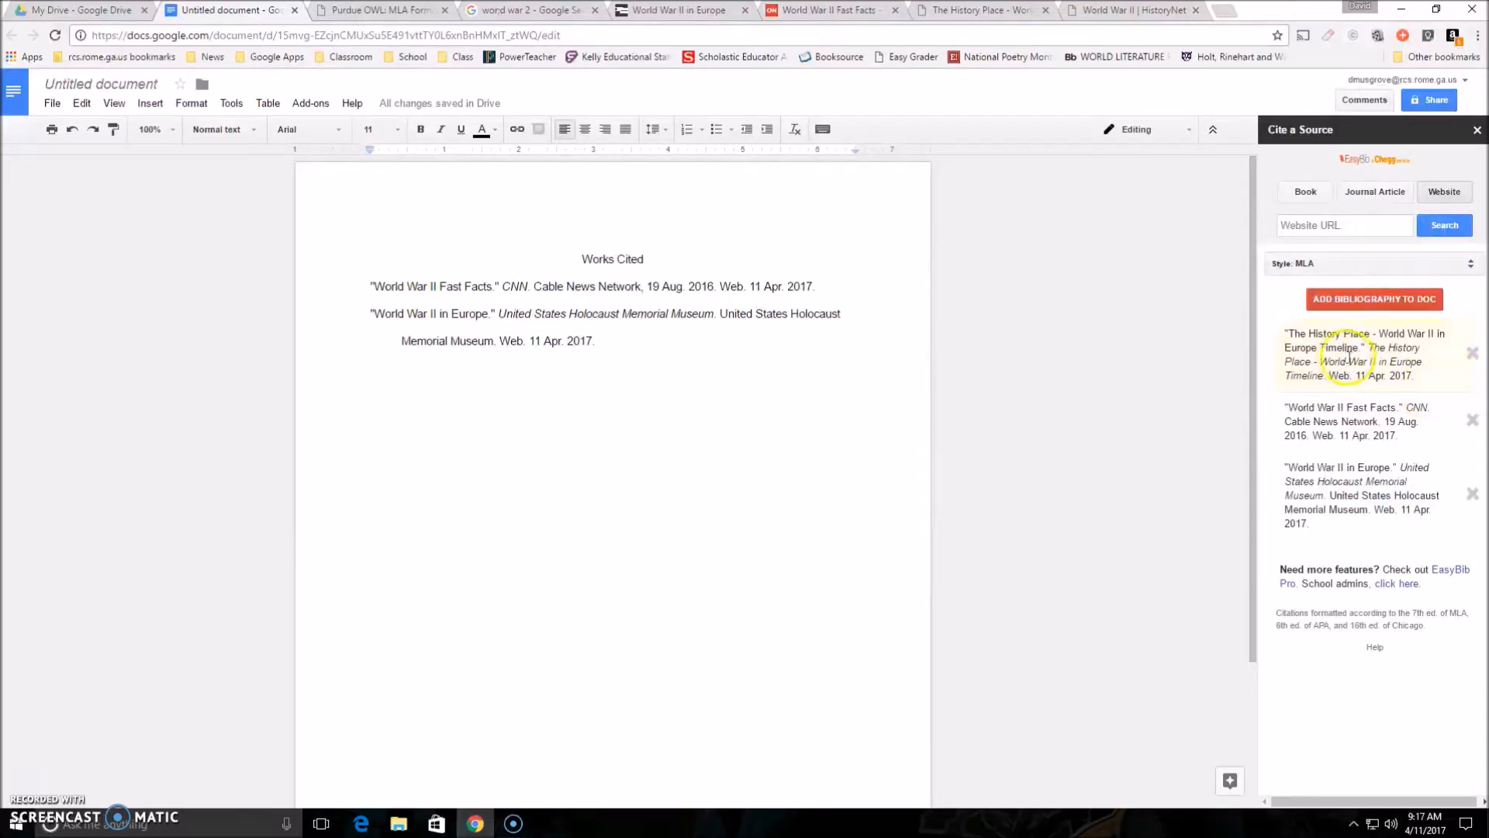
Update the bibliography in the document with the History Place citation and copy the web address of HistoryNet's World War II page
click(1365, 299)
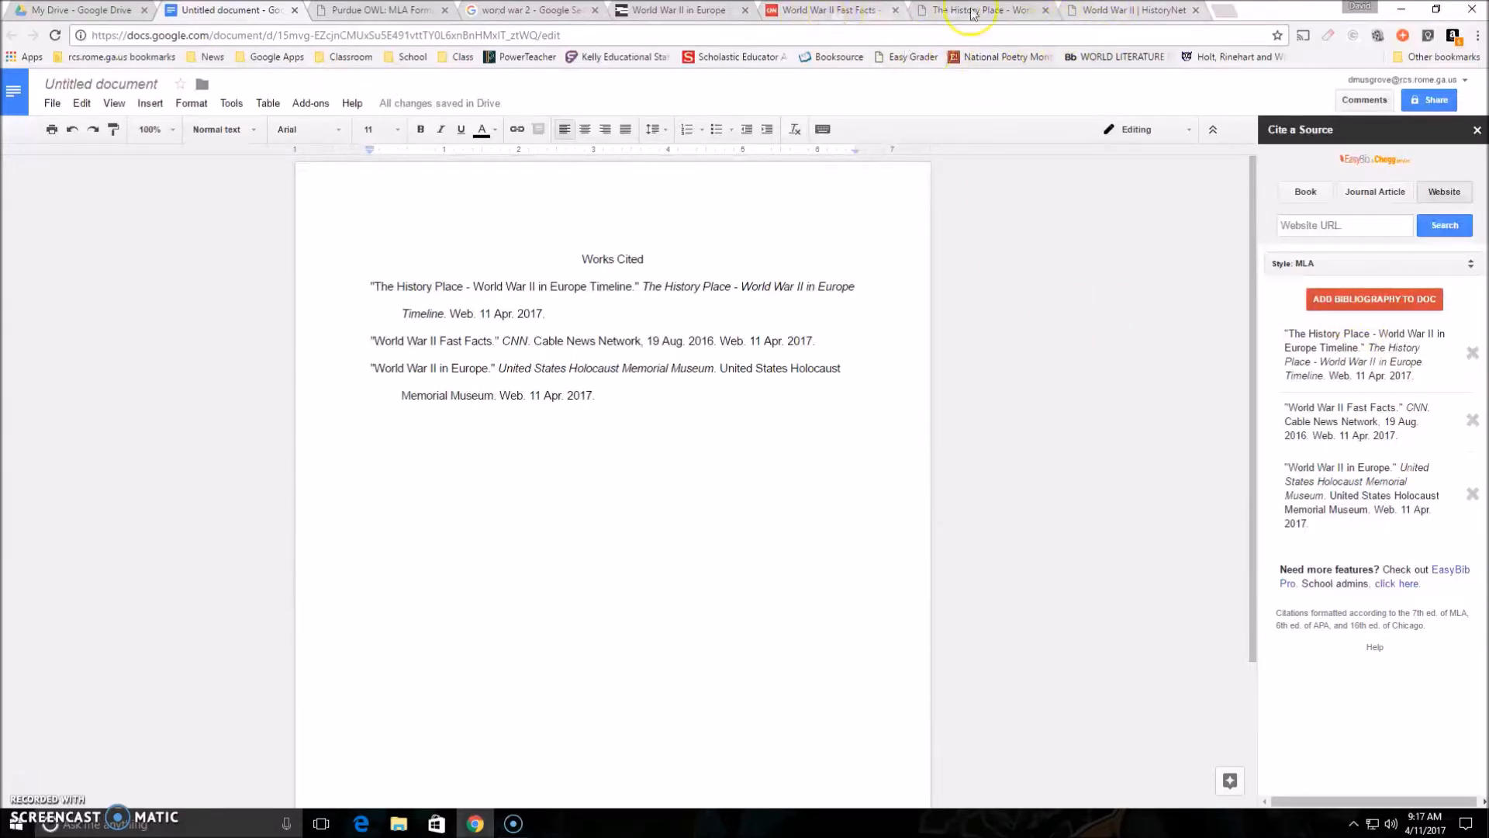
click(1154, 9)
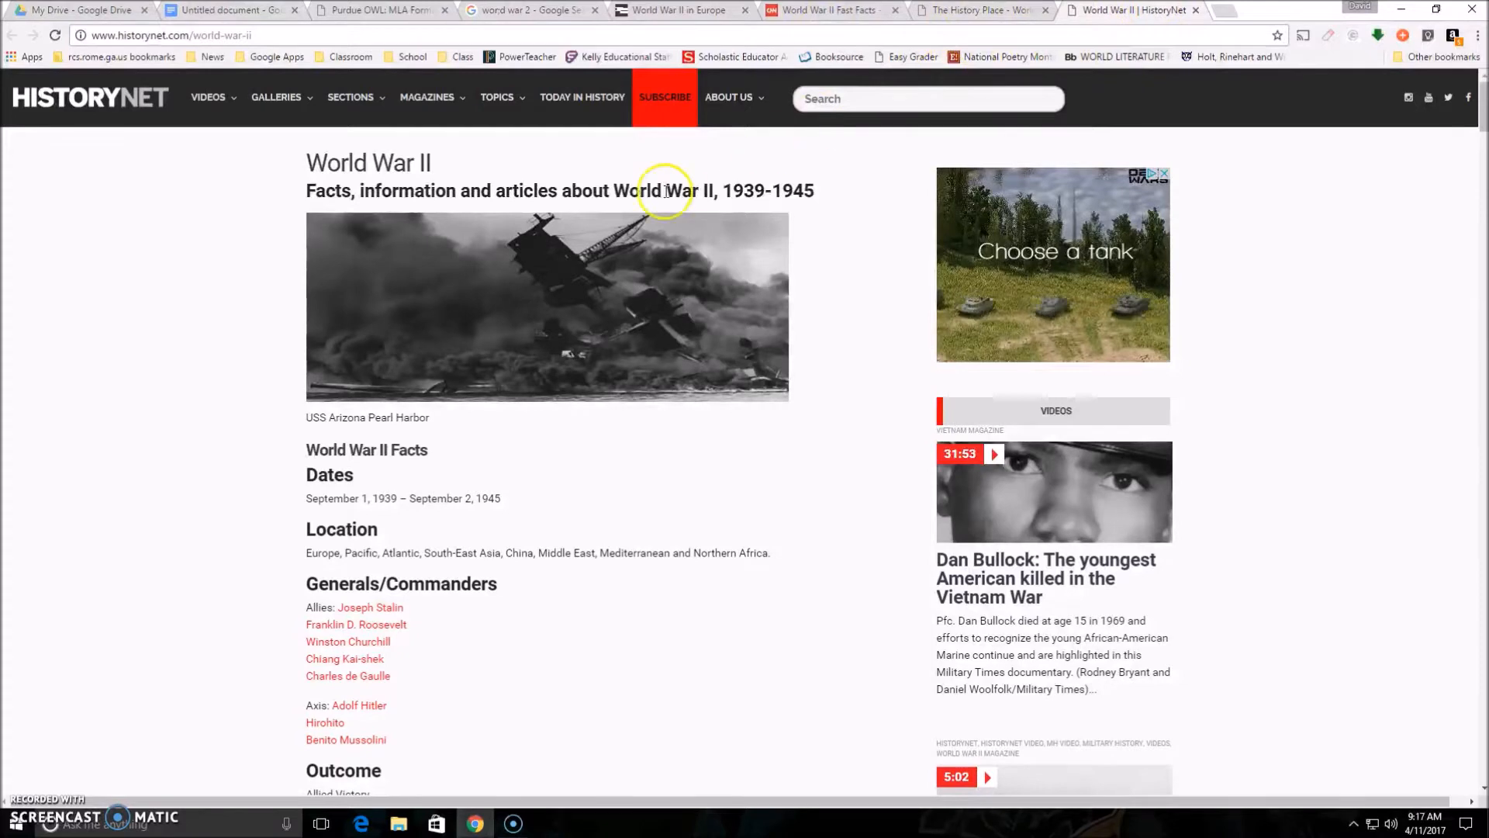
click(218, 36)
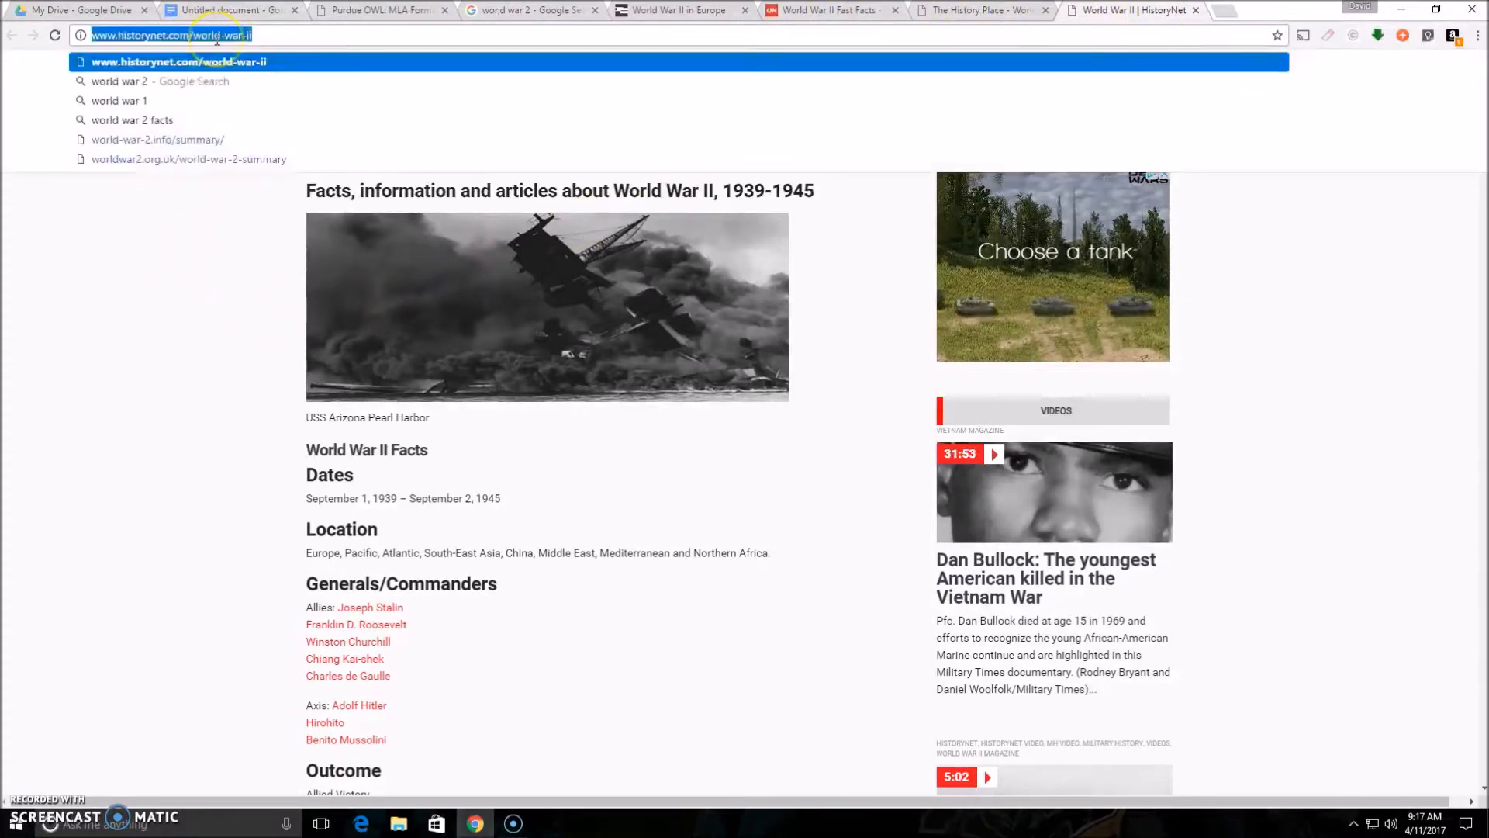
right_click(217, 36)
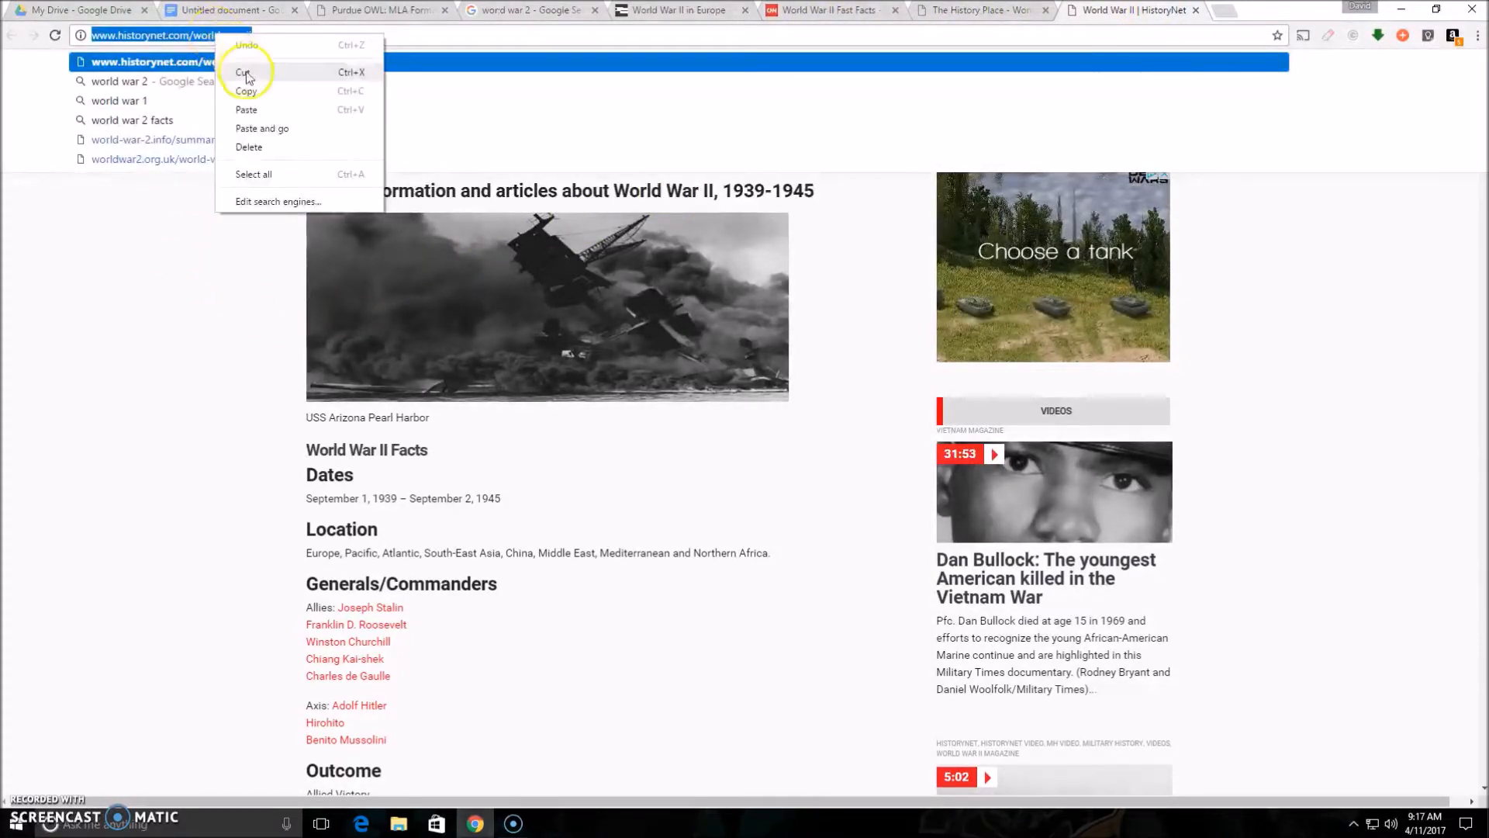
click(263, 92)
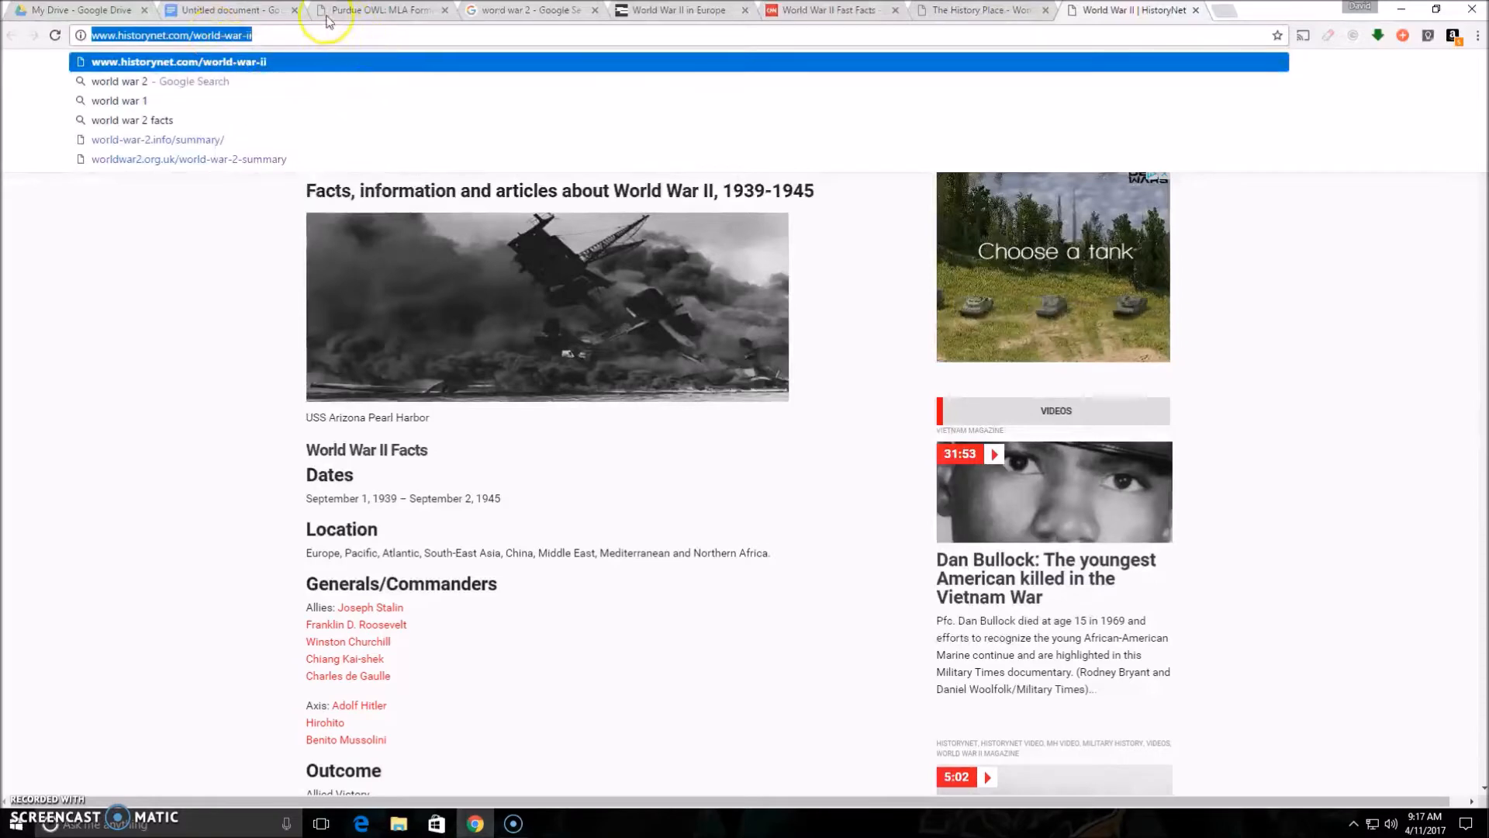
Cite the copied HistoryNet address in EasyBib using the "World War II" match and update the bibliography in the document
click(218, 10)
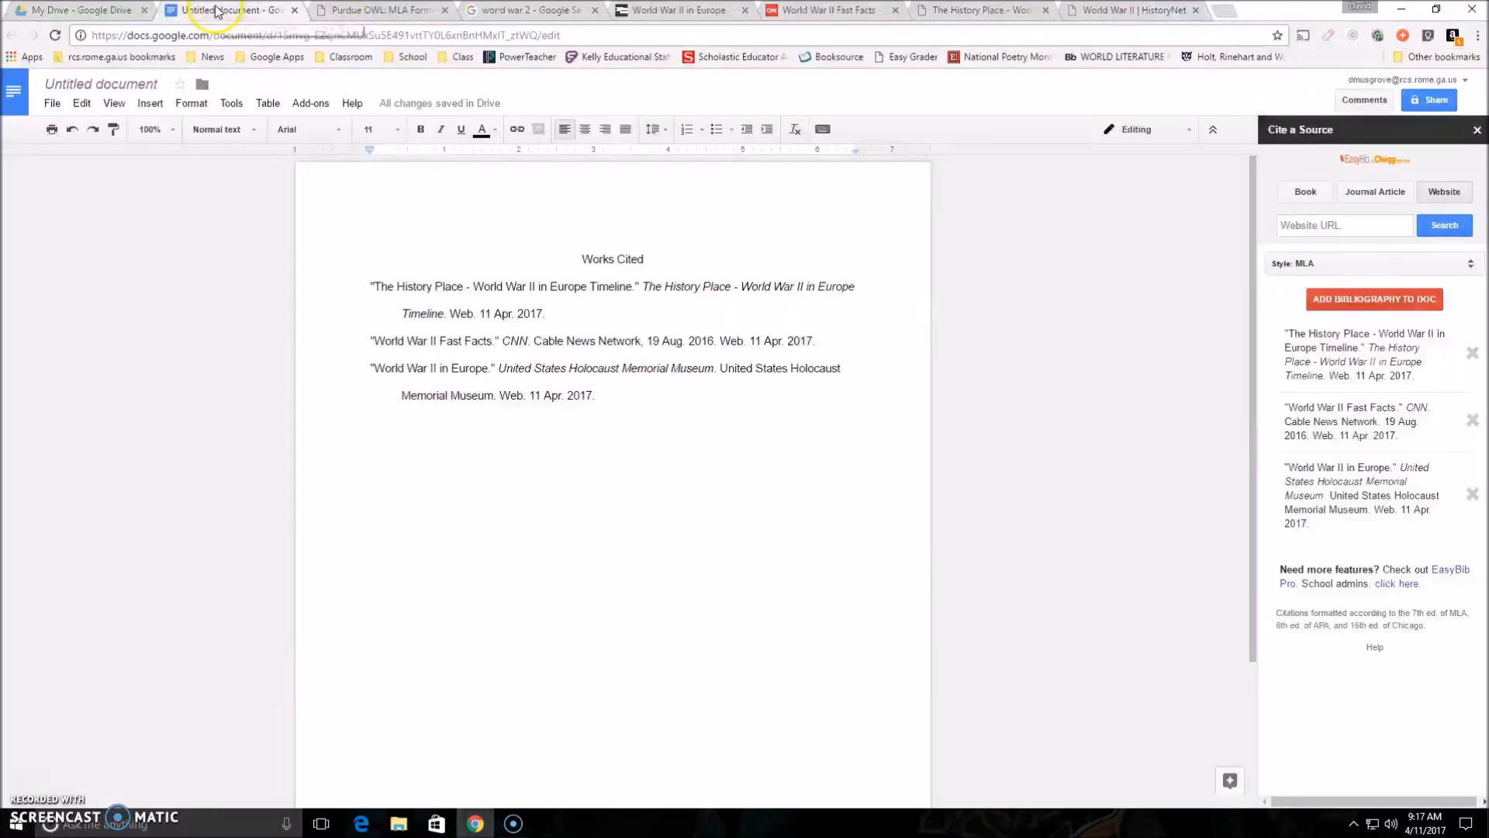
right_click(1332, 227)
click(1339, 332)
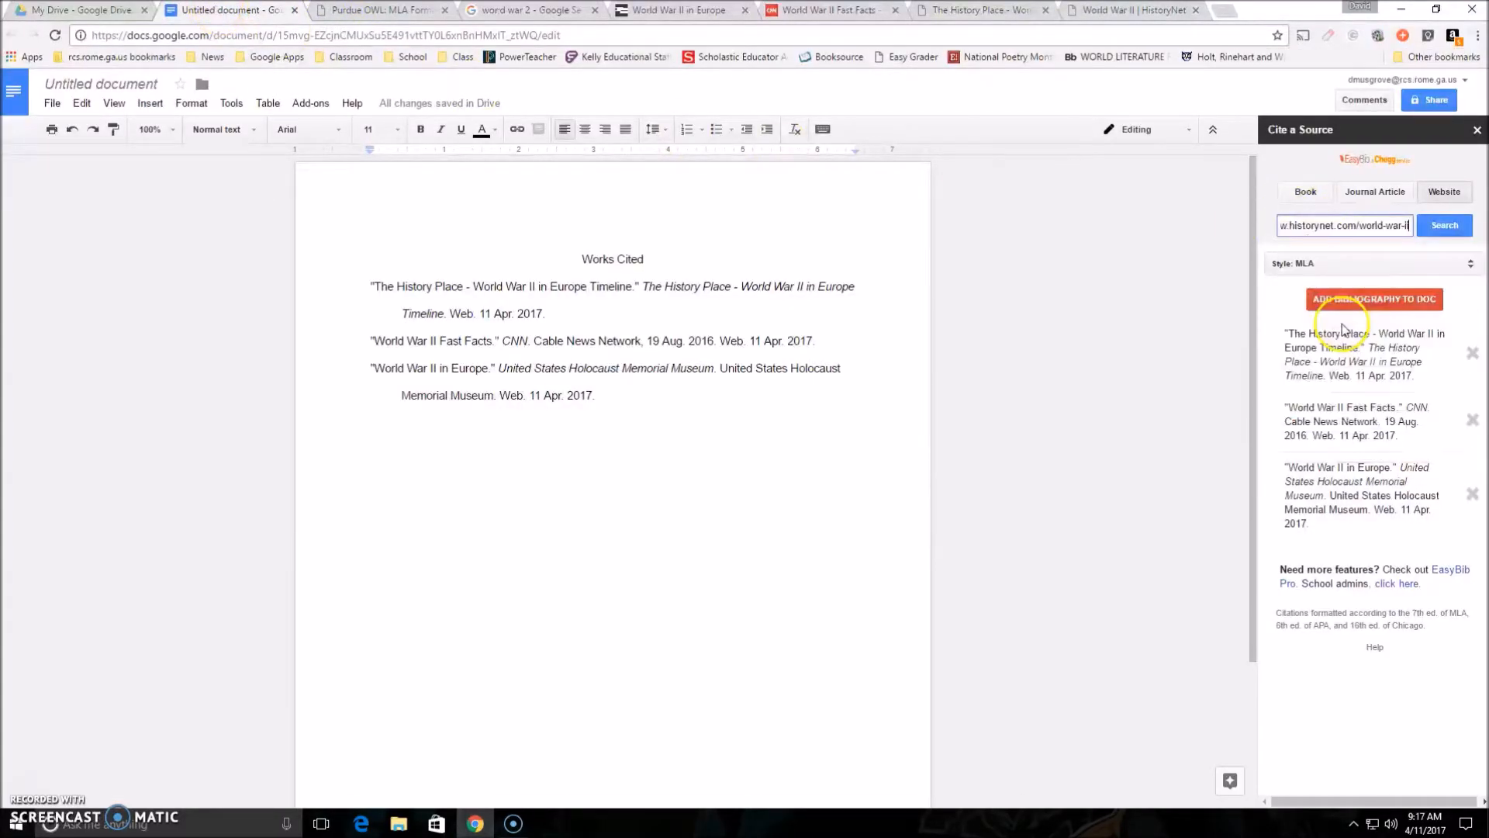
click(1457, 232)
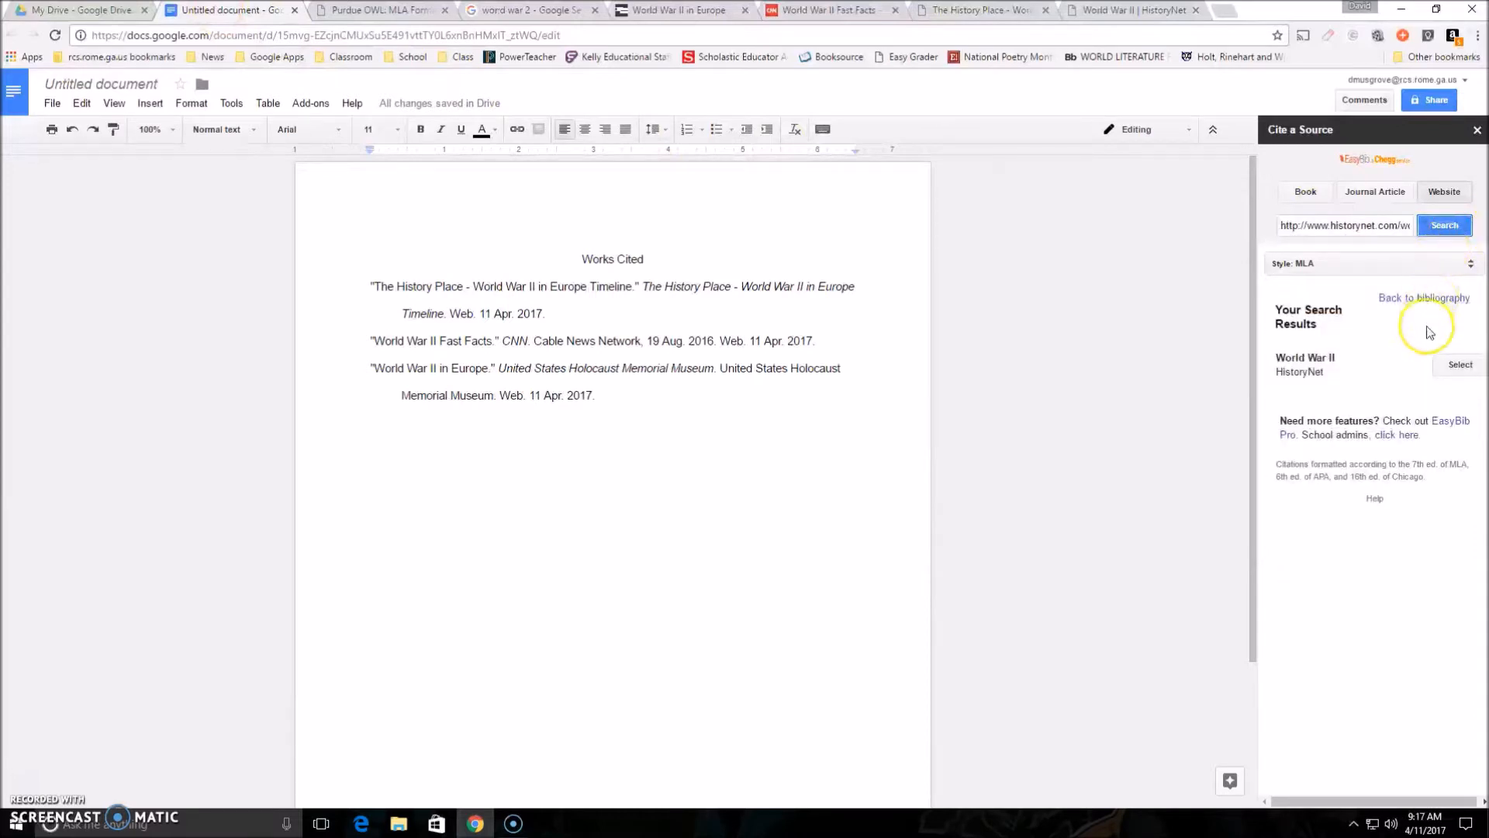
click(1446, 365)
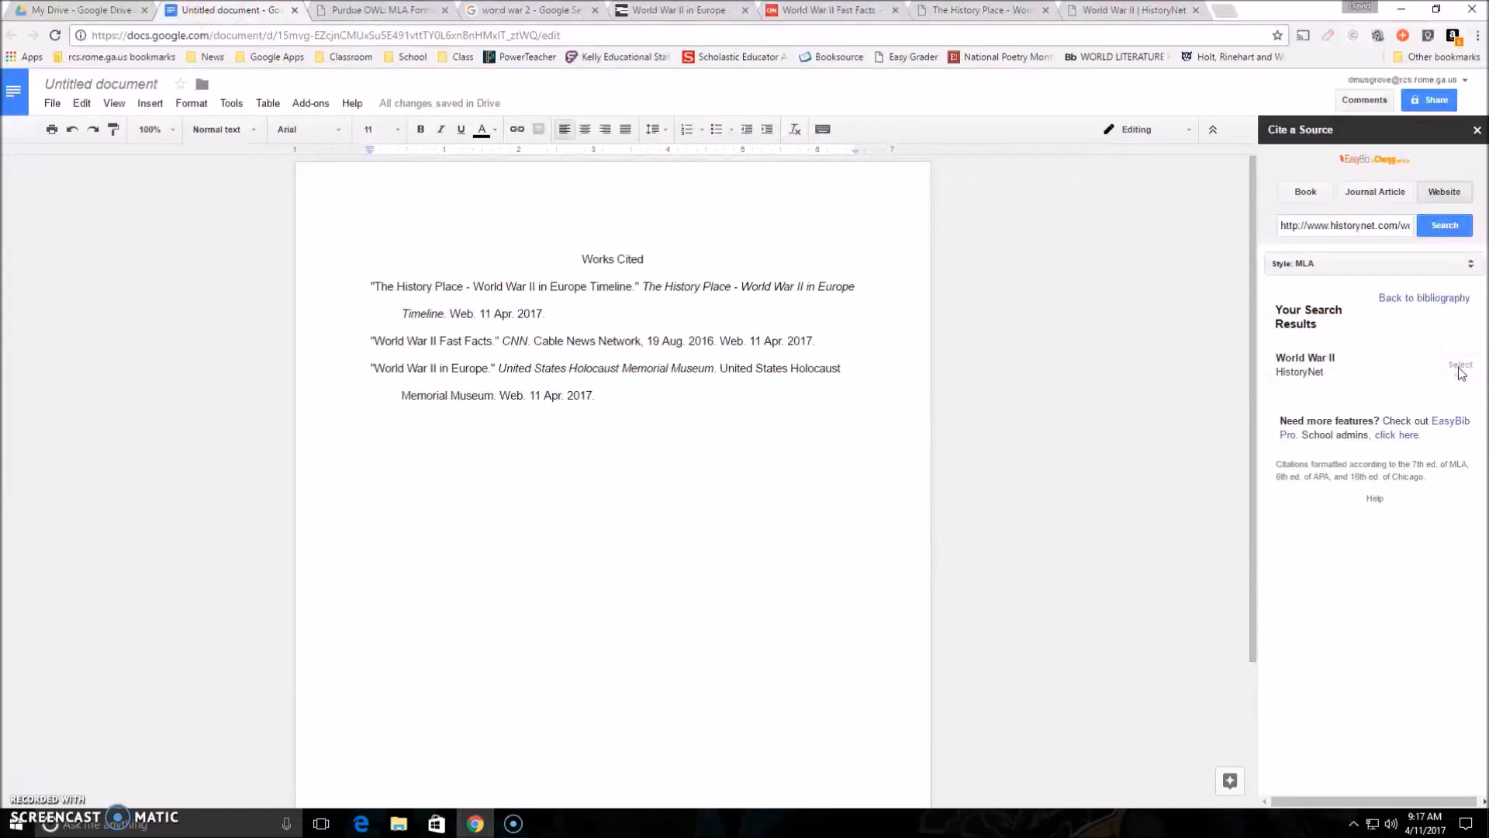
click(1366, 301)
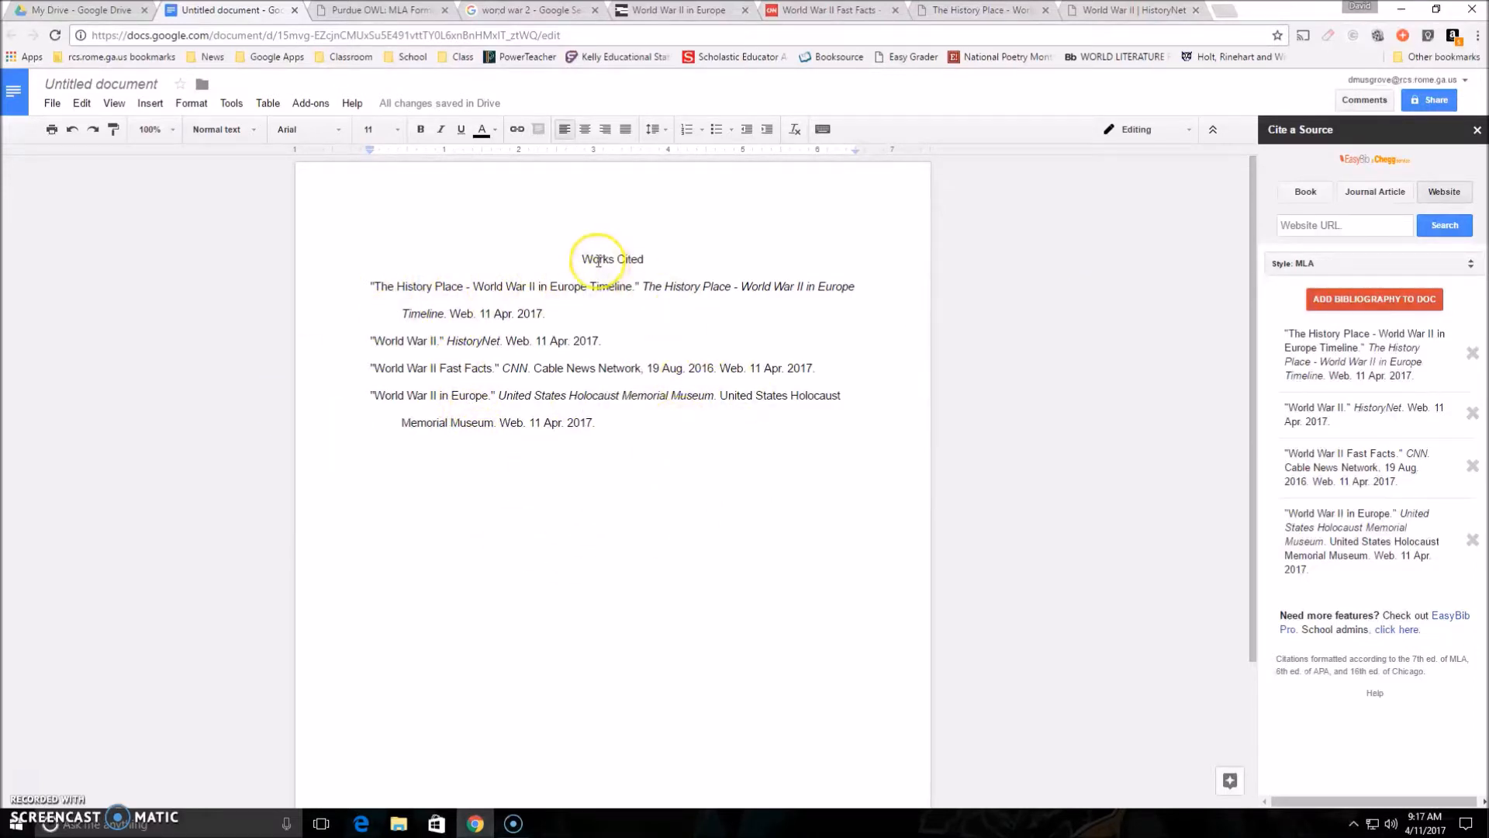
Copy the whole works cited list, from the "Works Cited" heading through the last entry, and clear the selection
drag(581, 258, 681, 426)
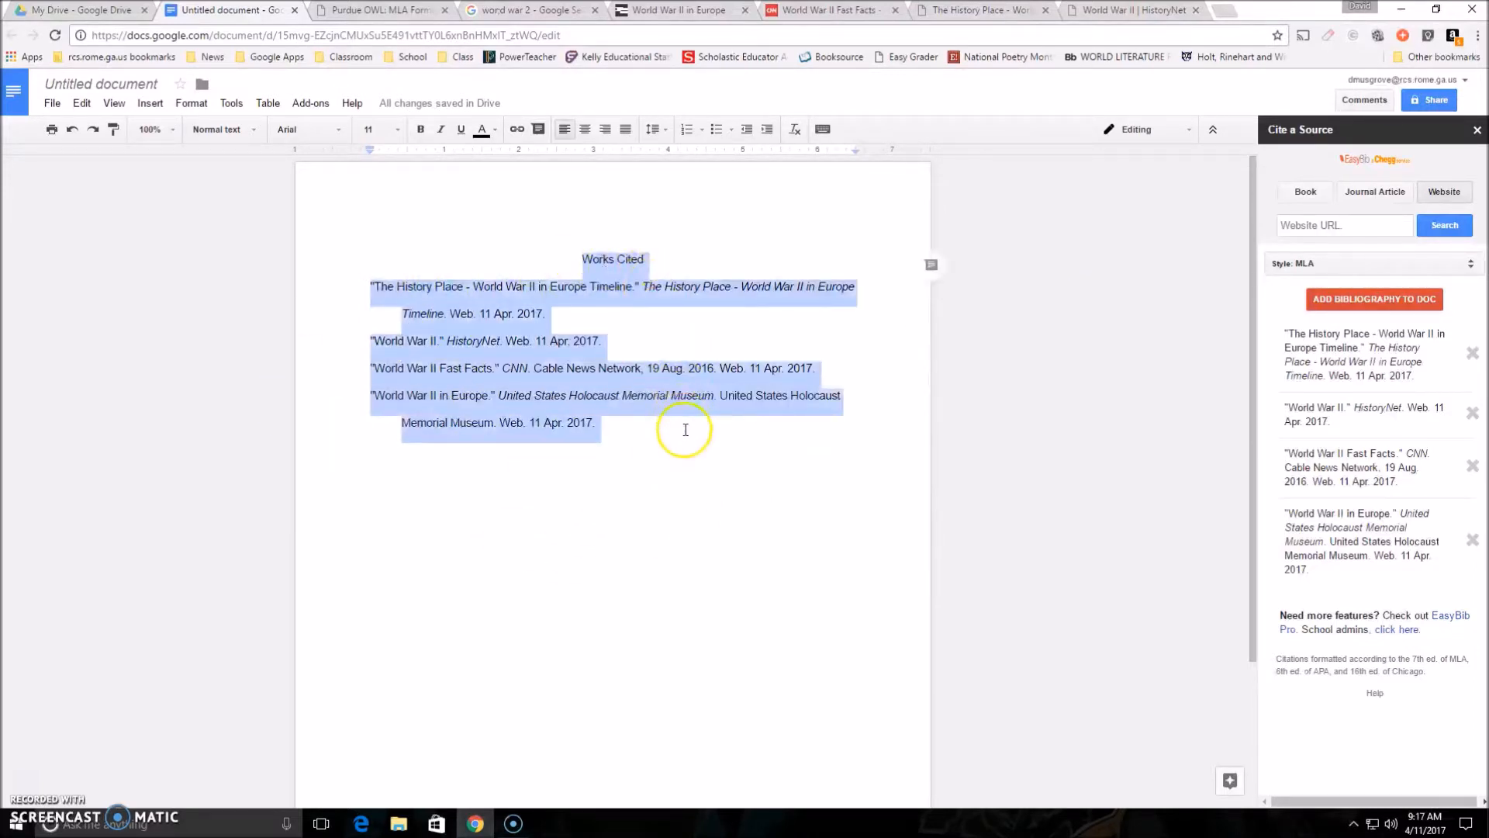
right_click(450, 375)
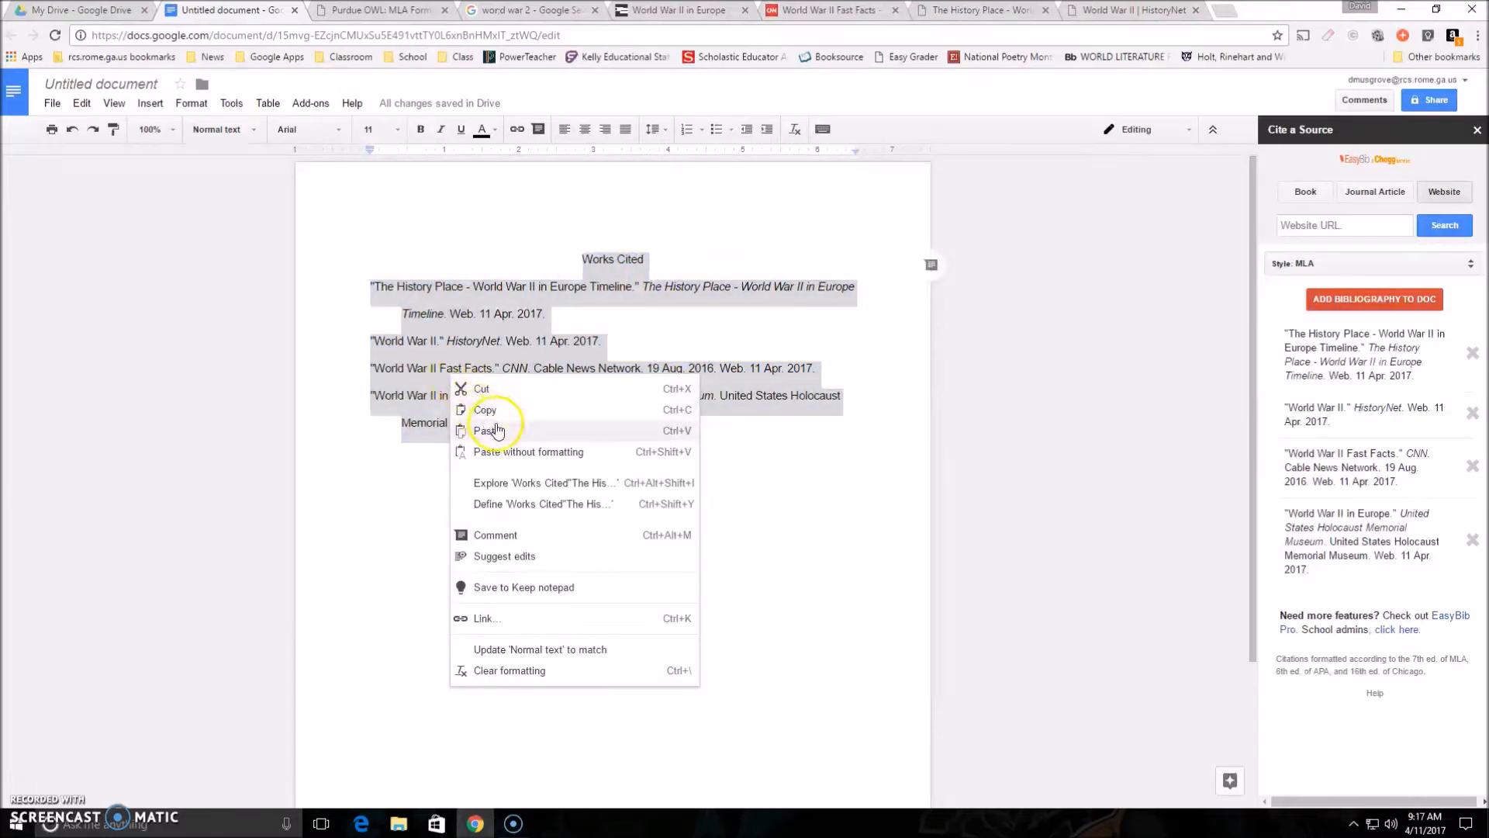
click(488, 410)
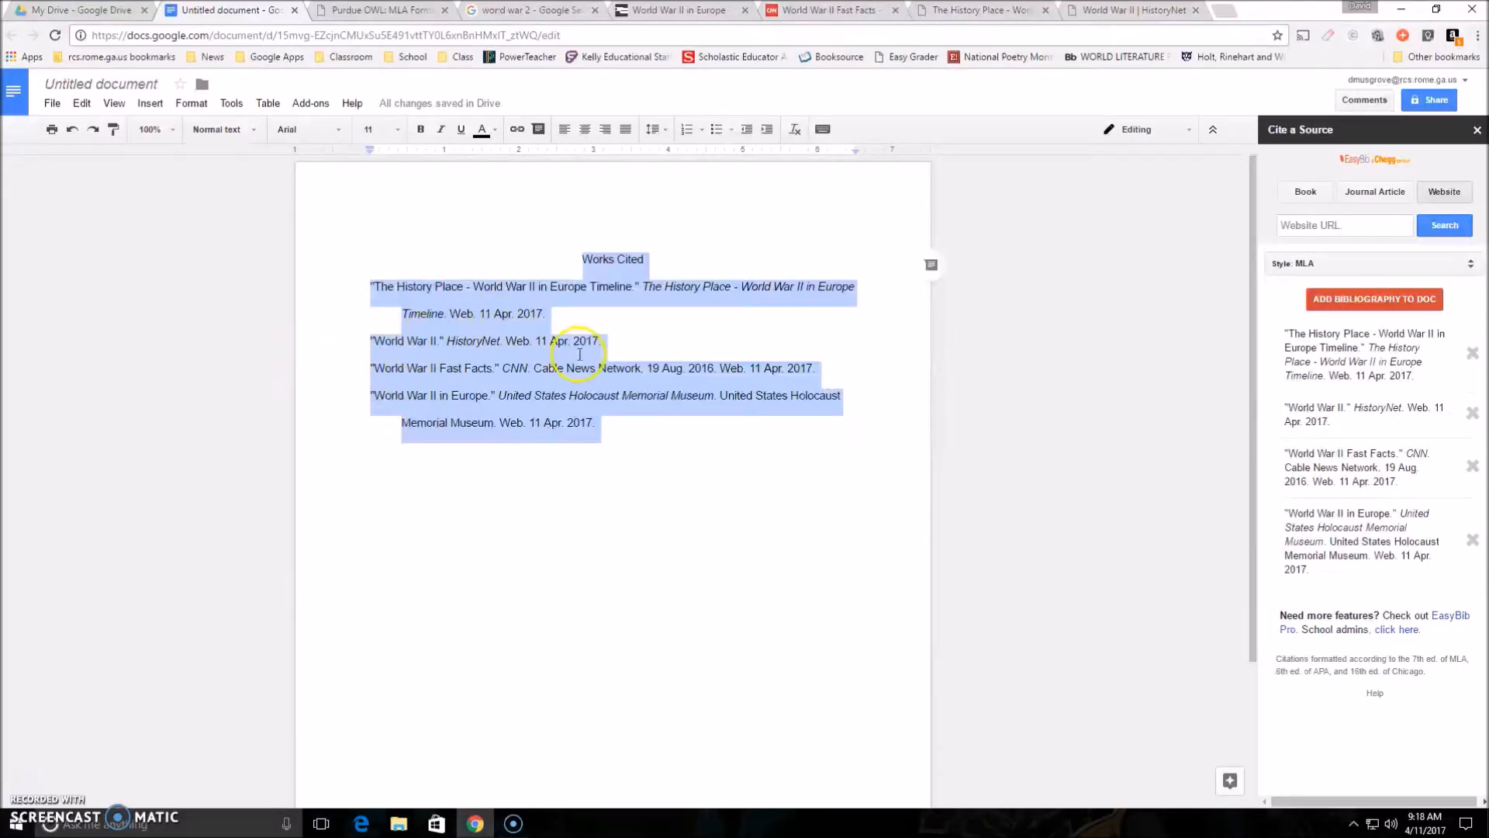
click(516, 368)
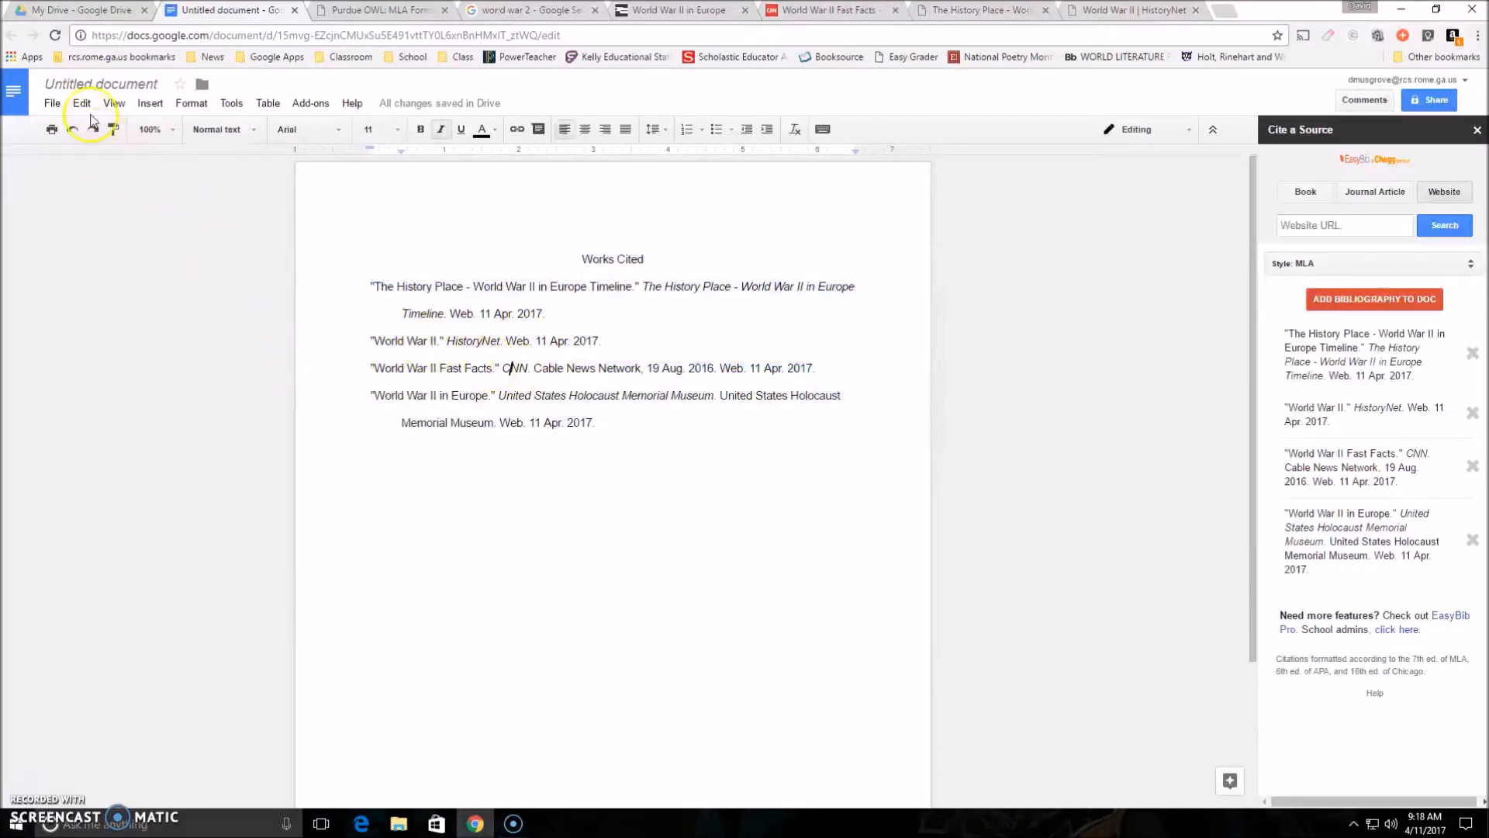
Rename the document as "Works Cited - novel portfolio"
click(90, 78)
text(Works Cited)
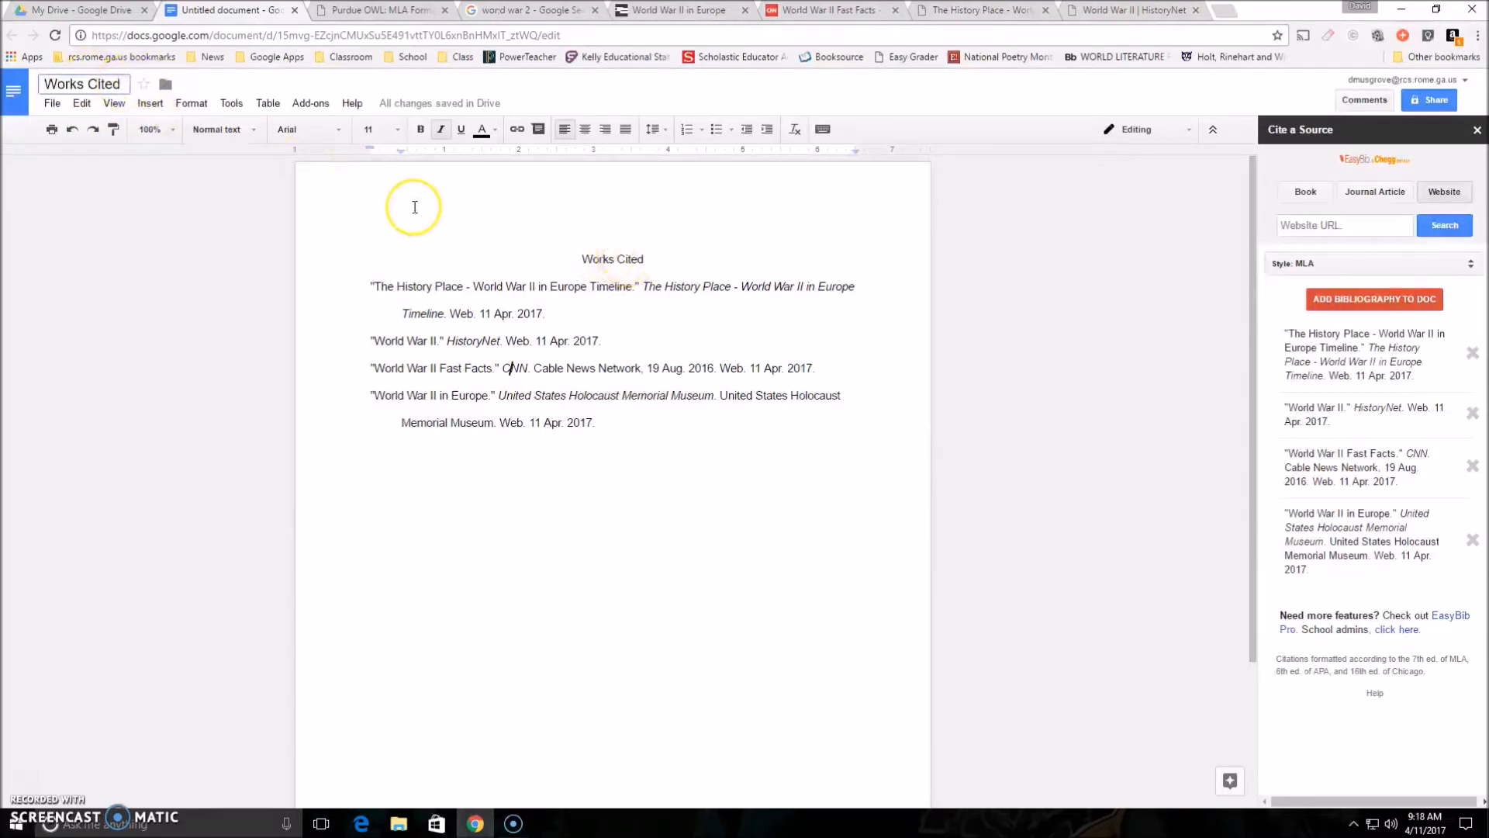
text( - )
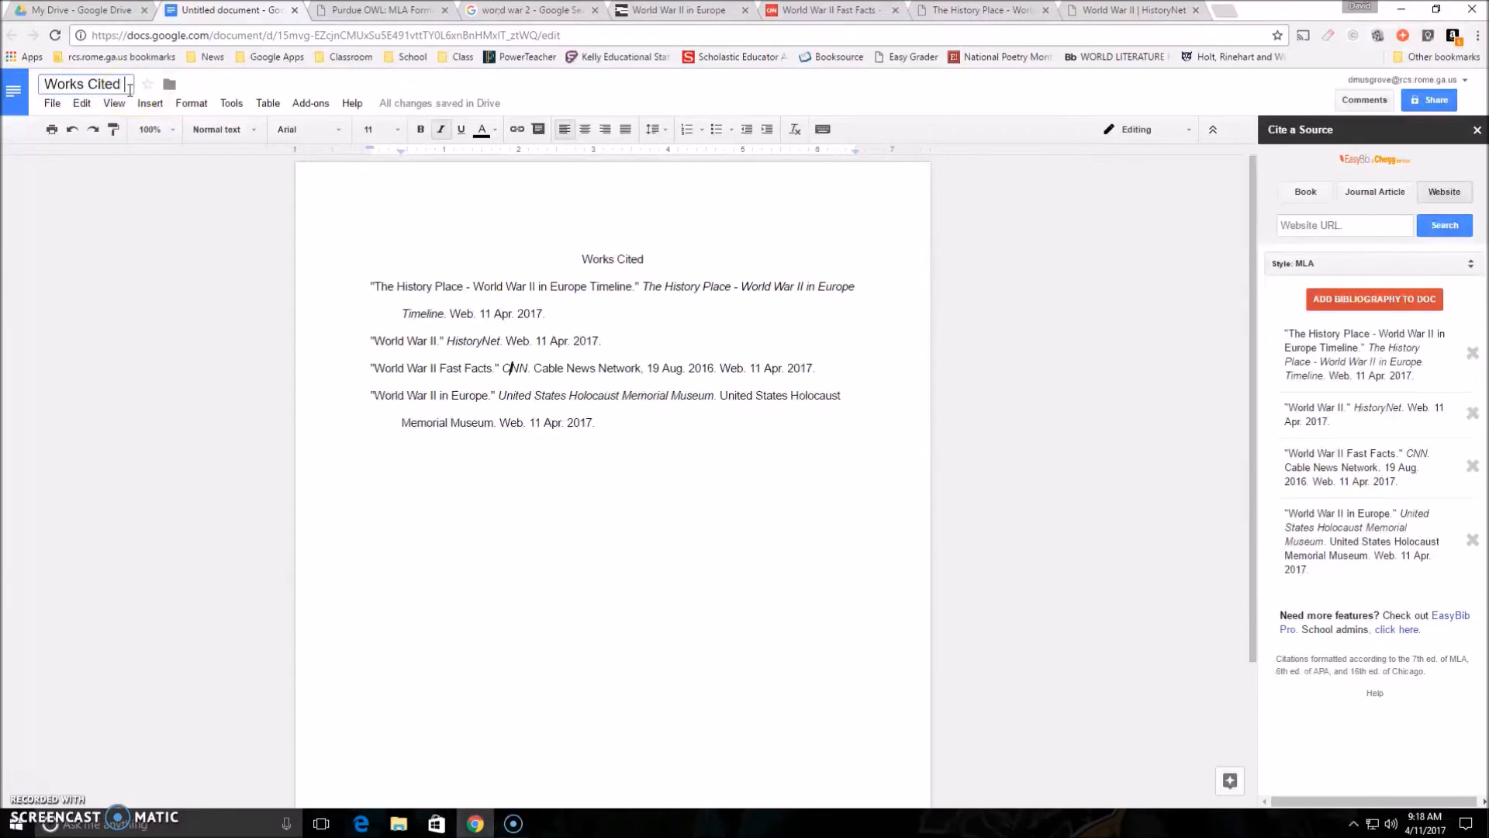
text(novel poertfolio)
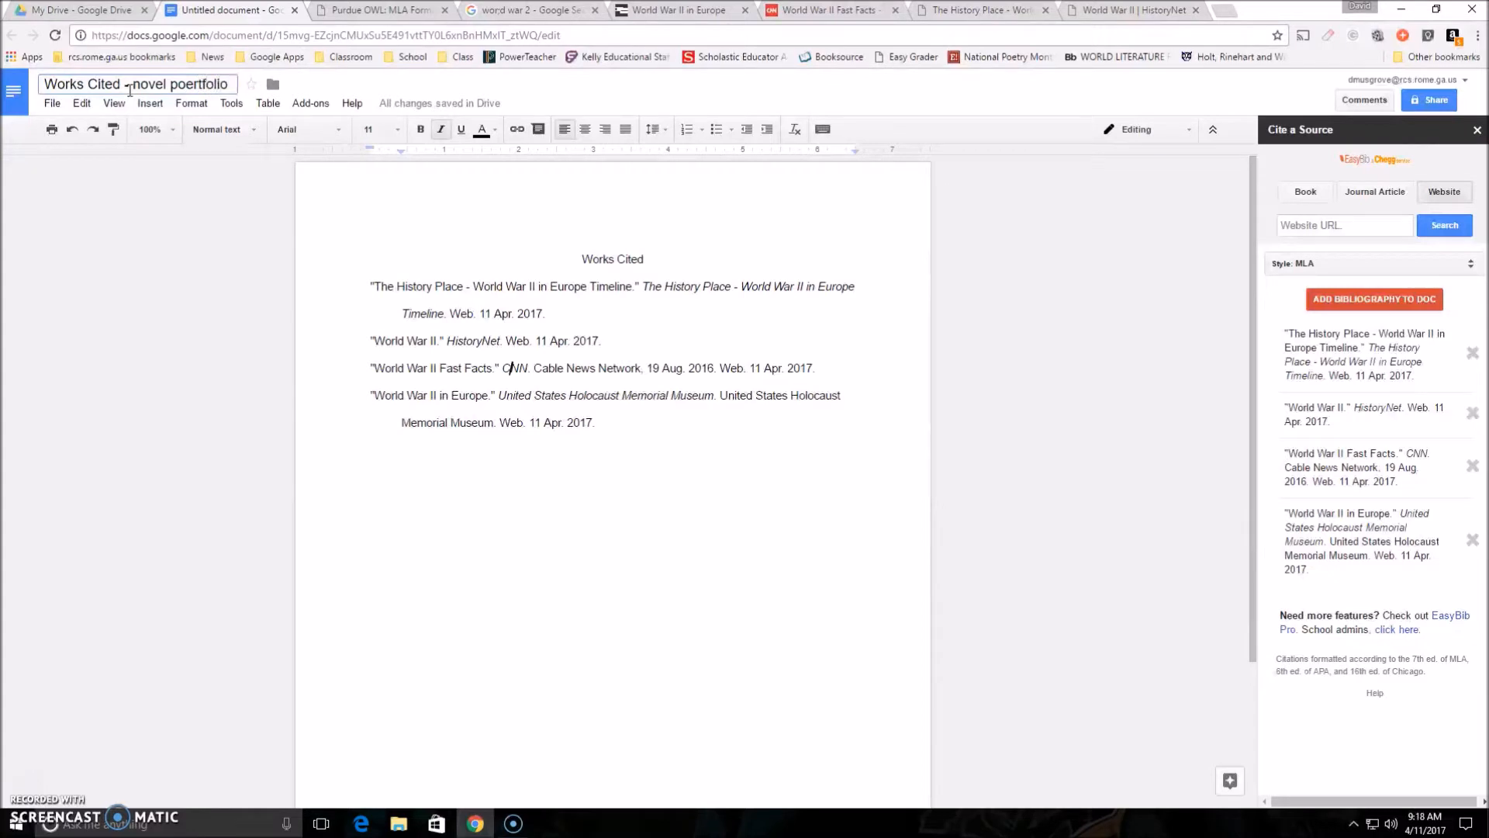
key(Left)
key(Left)
key(Left)
key(Left)
key(BackSpace)
key(Return)
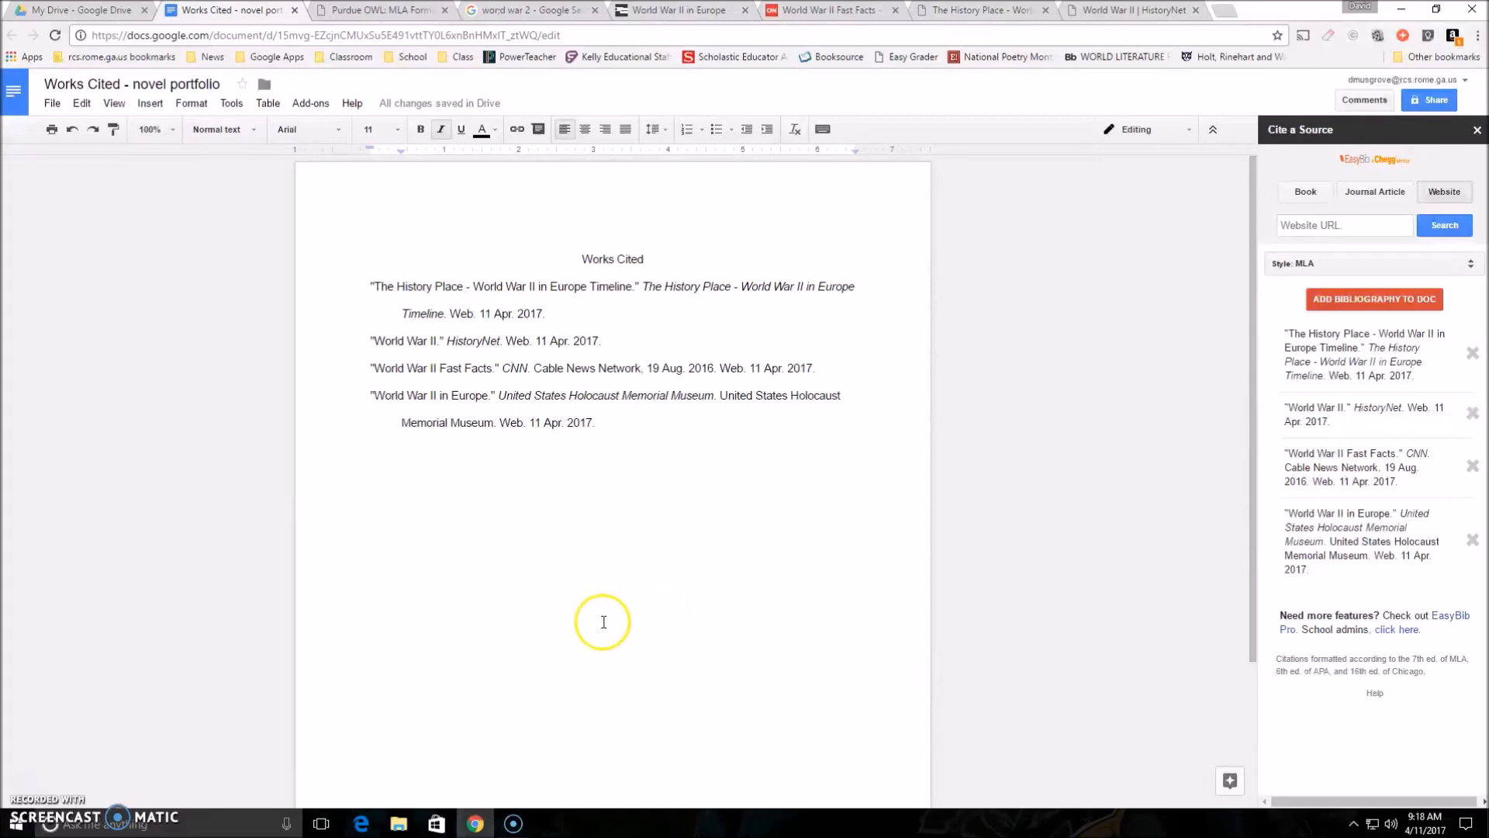
Examine the URL and access date in Purdue OWL's sample citation for a web magazine article, and return to the works cited document
click(353, 9)
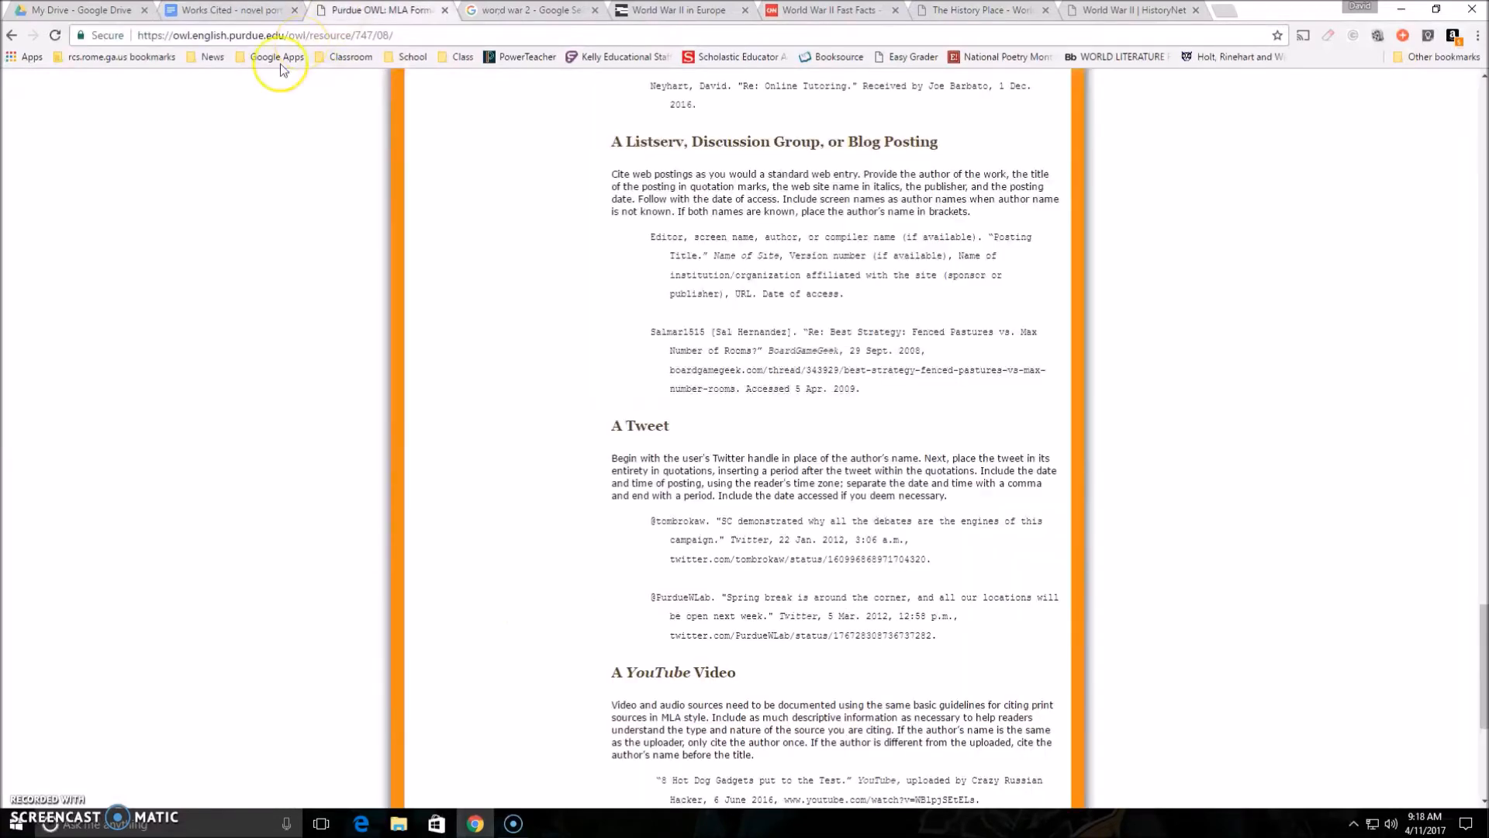
scroll(456, 405, down, 5)
scroll(463, 412, up, 15)
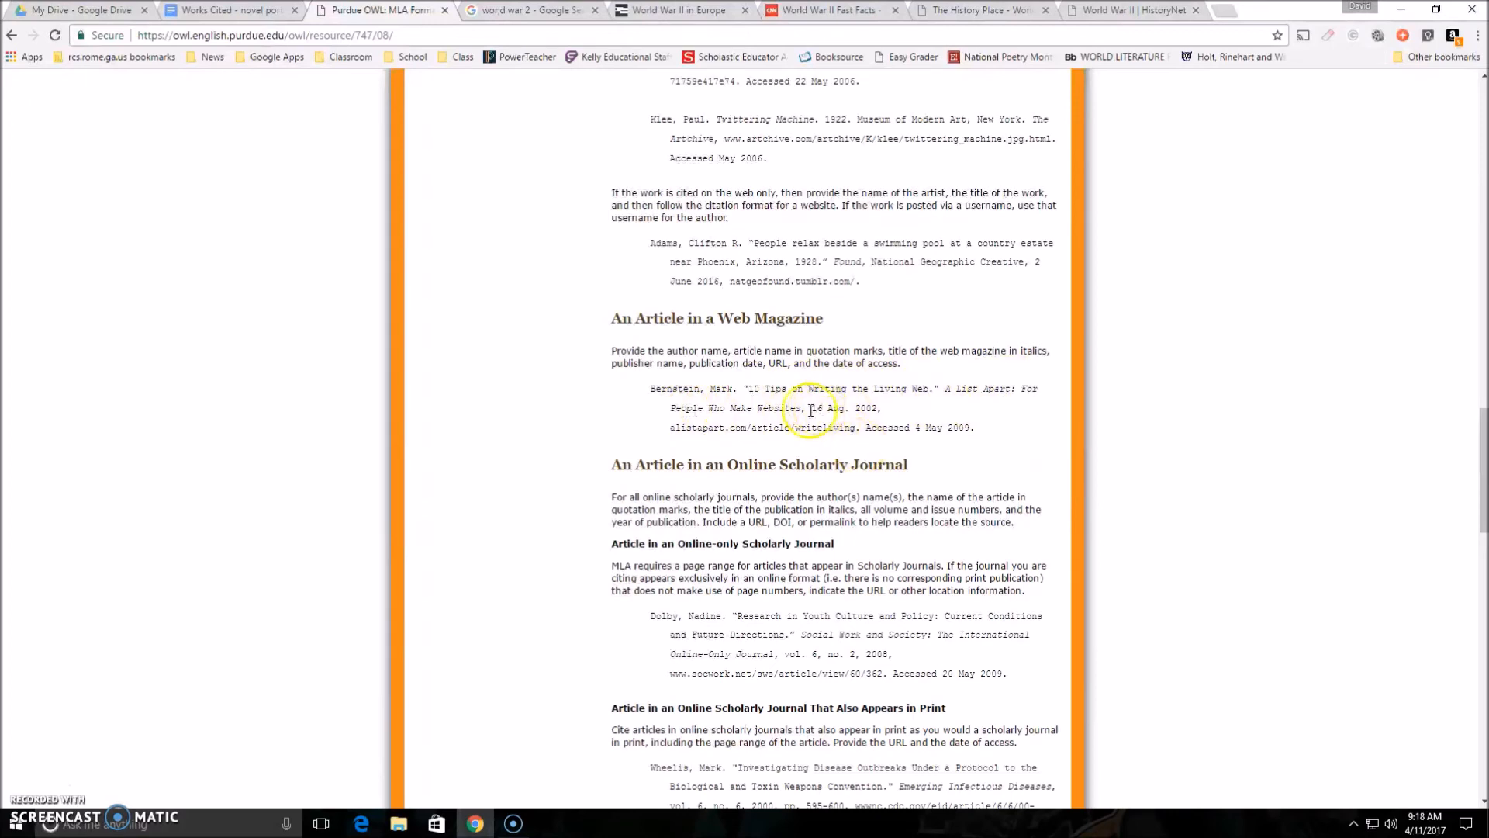
drag(666, 432, 861, 437)
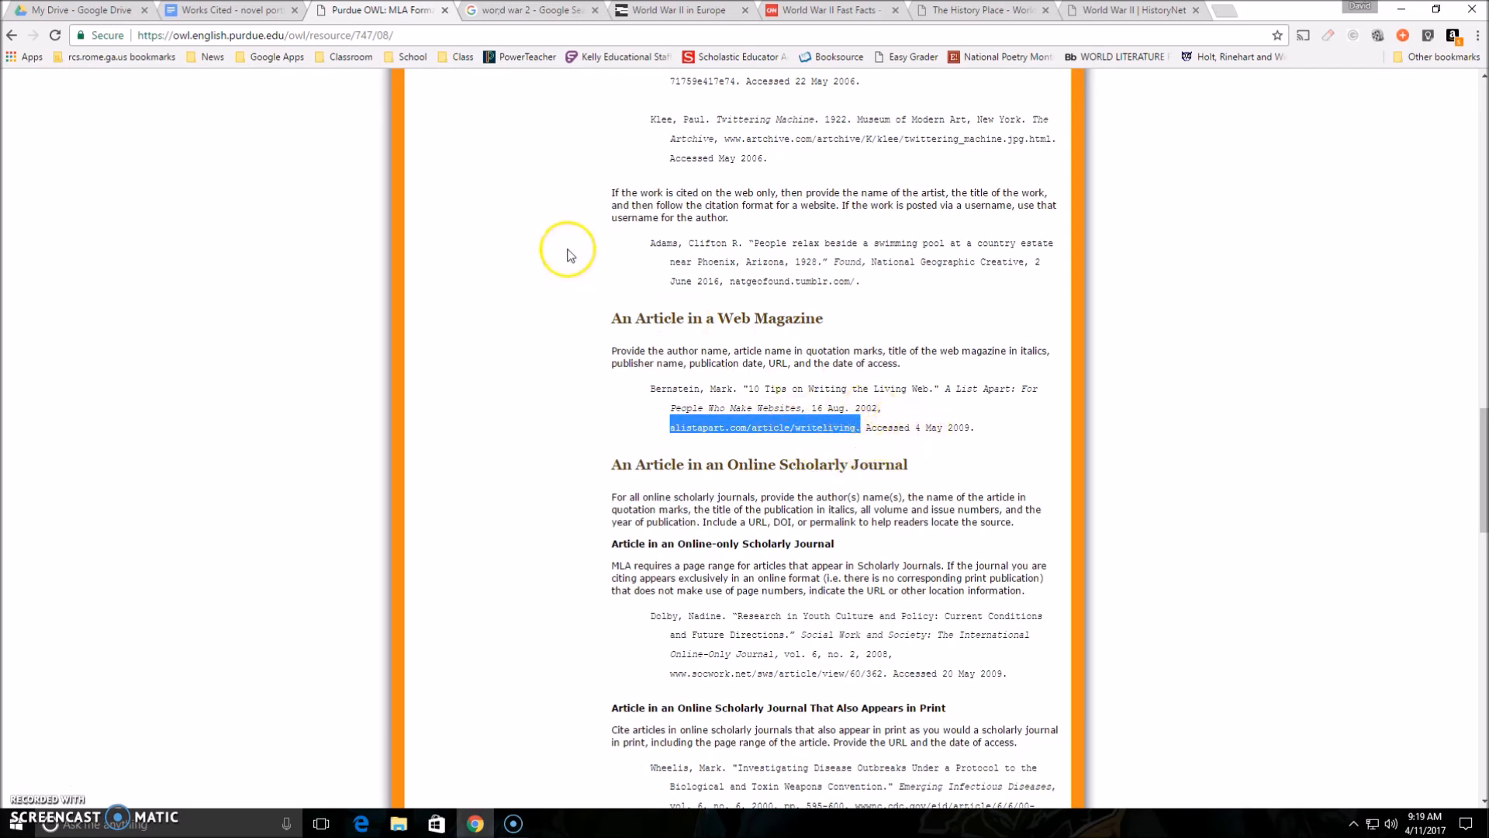
drag(949, 425, 936, 426)
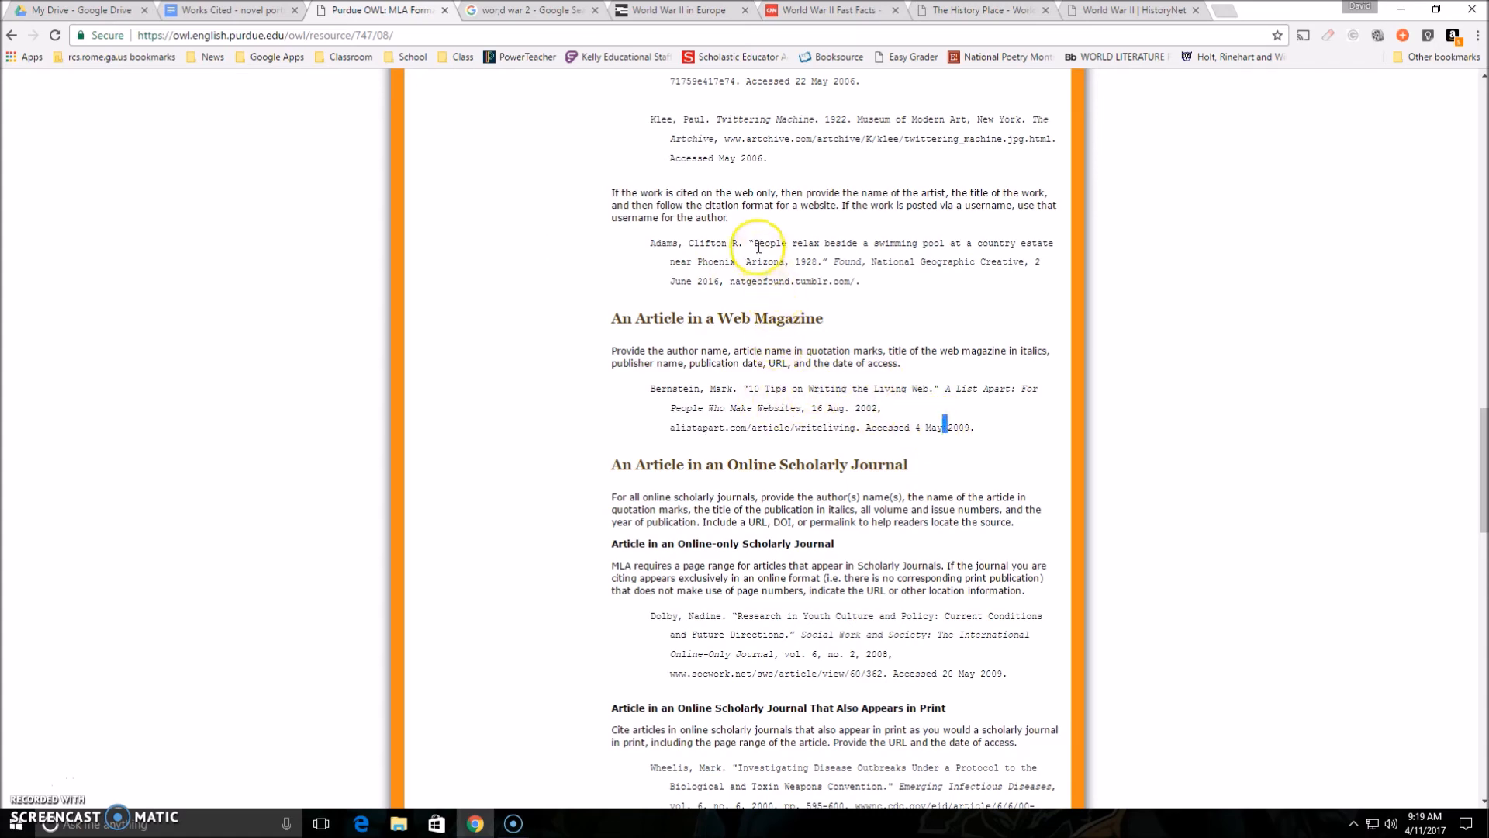
click(225, 10)
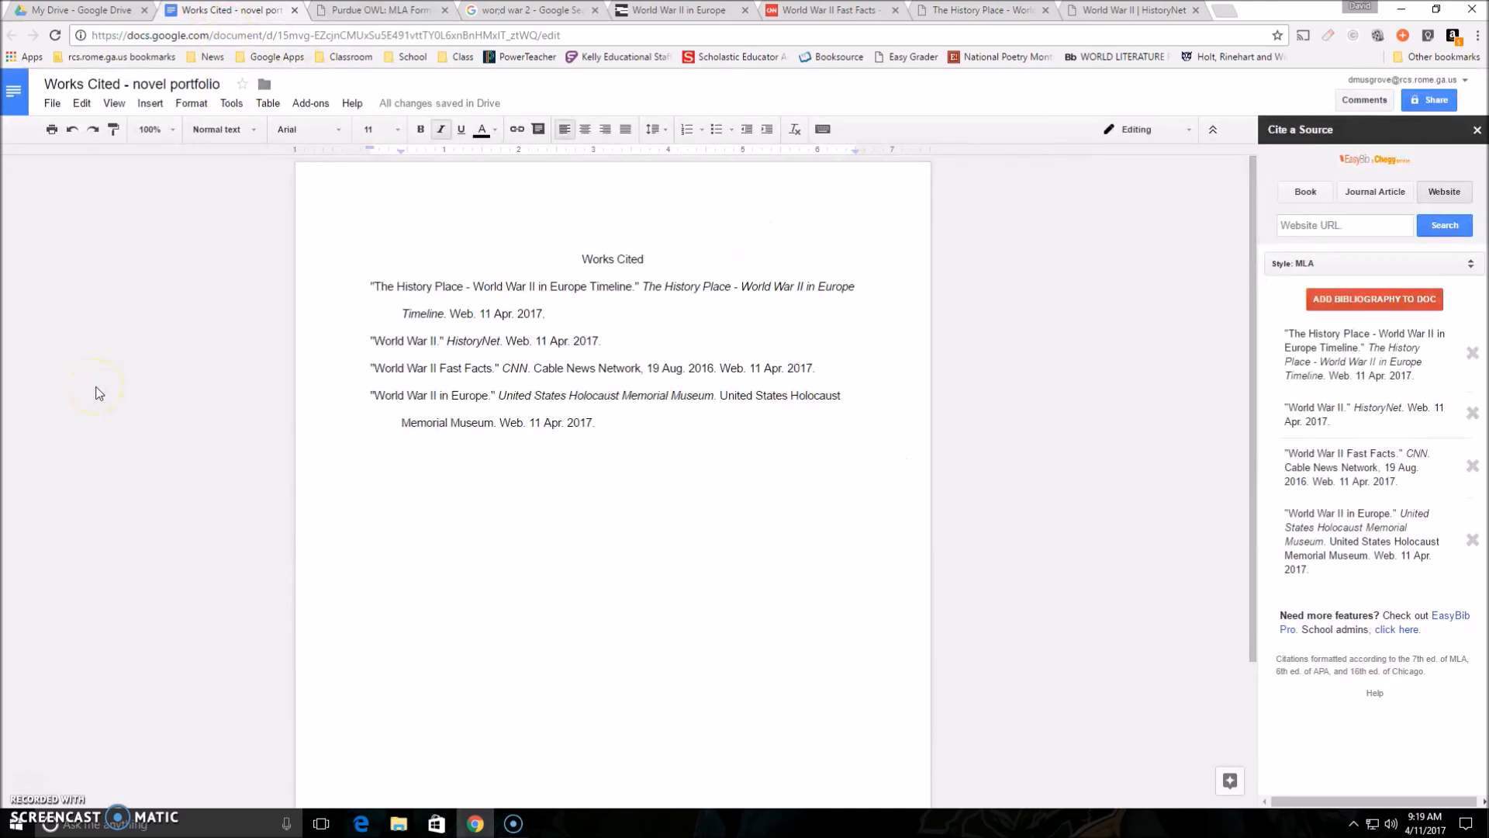